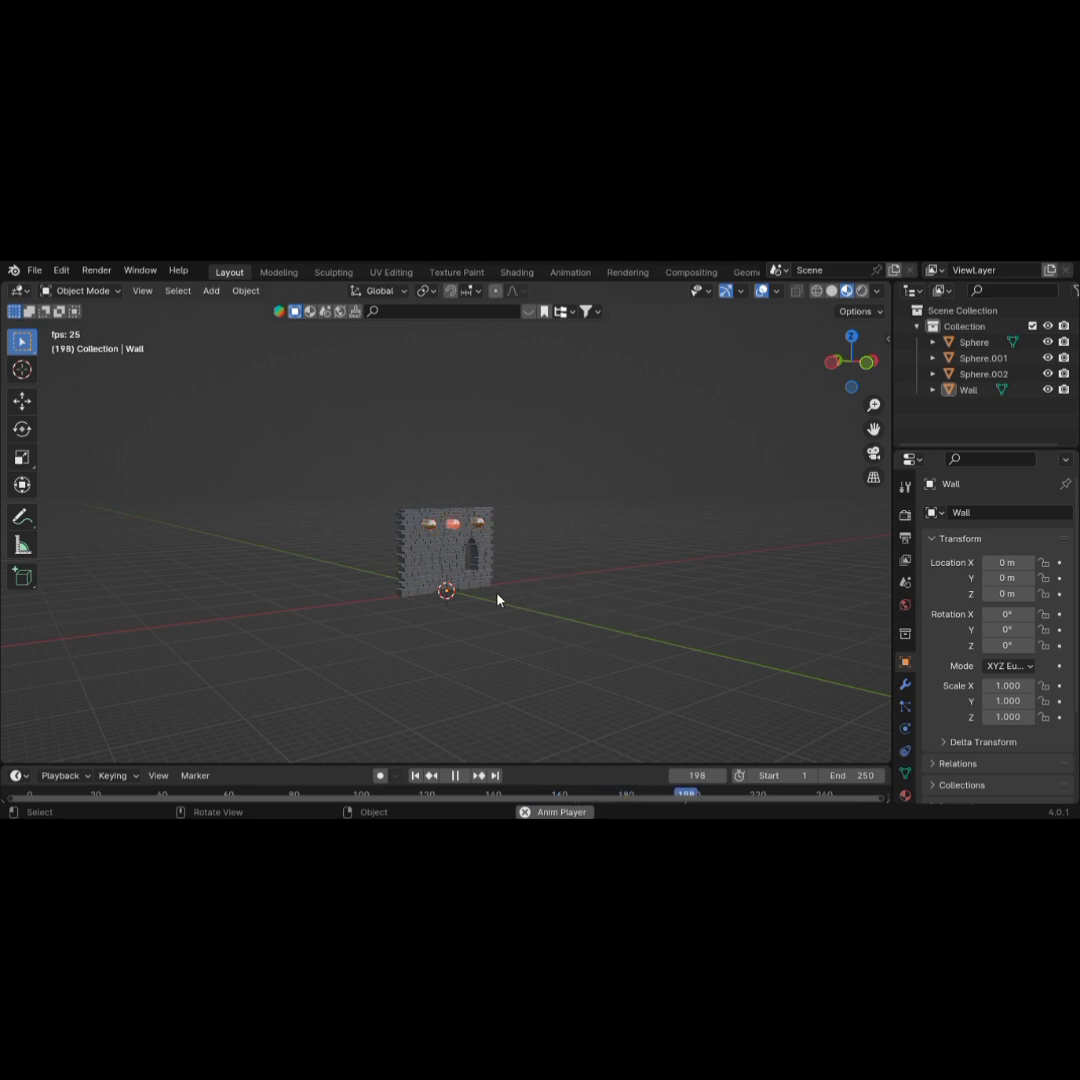
scroll(439, 552, "up", 3)
scroll(435, 552, "up", 2)
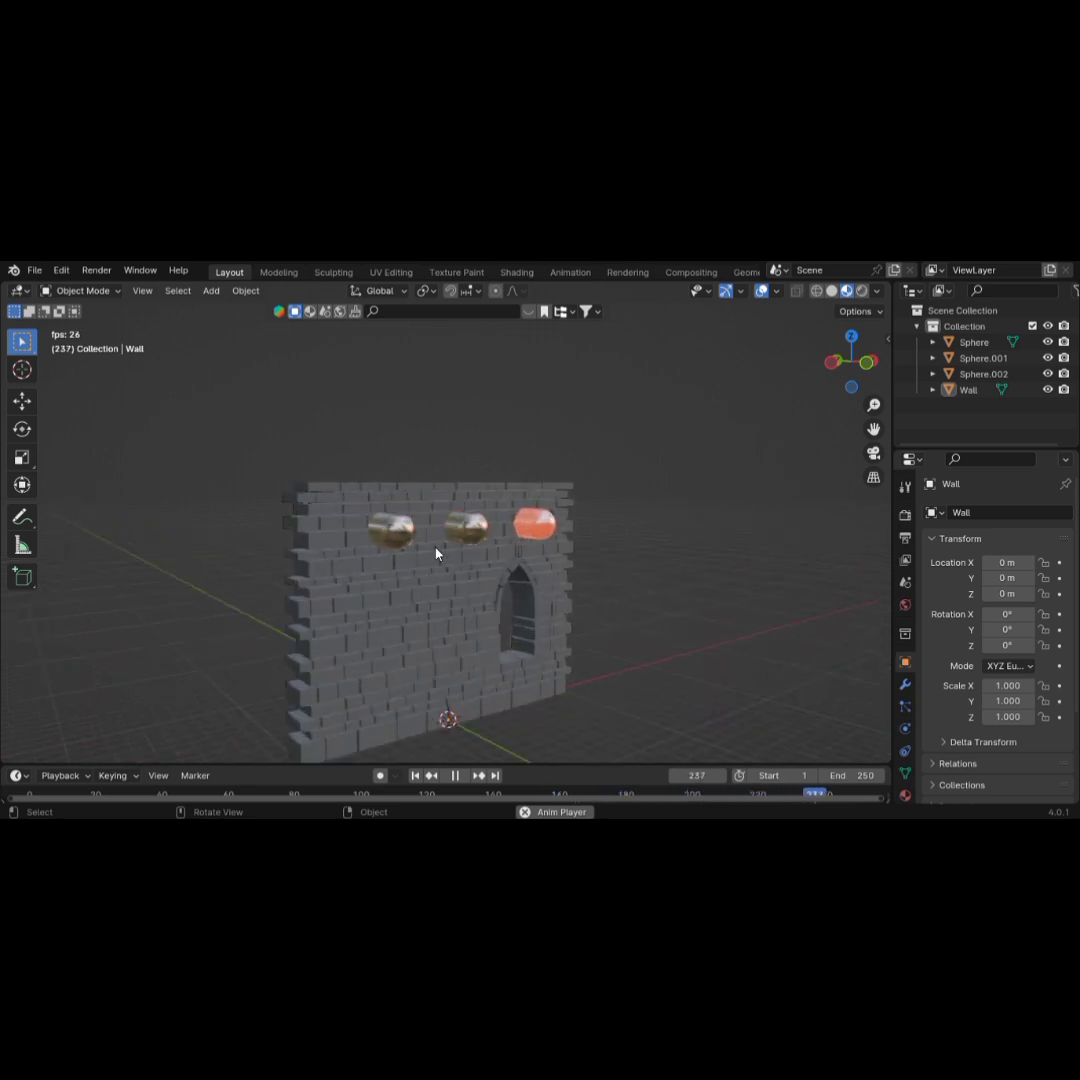
scroll(436, 556, "down", 2)
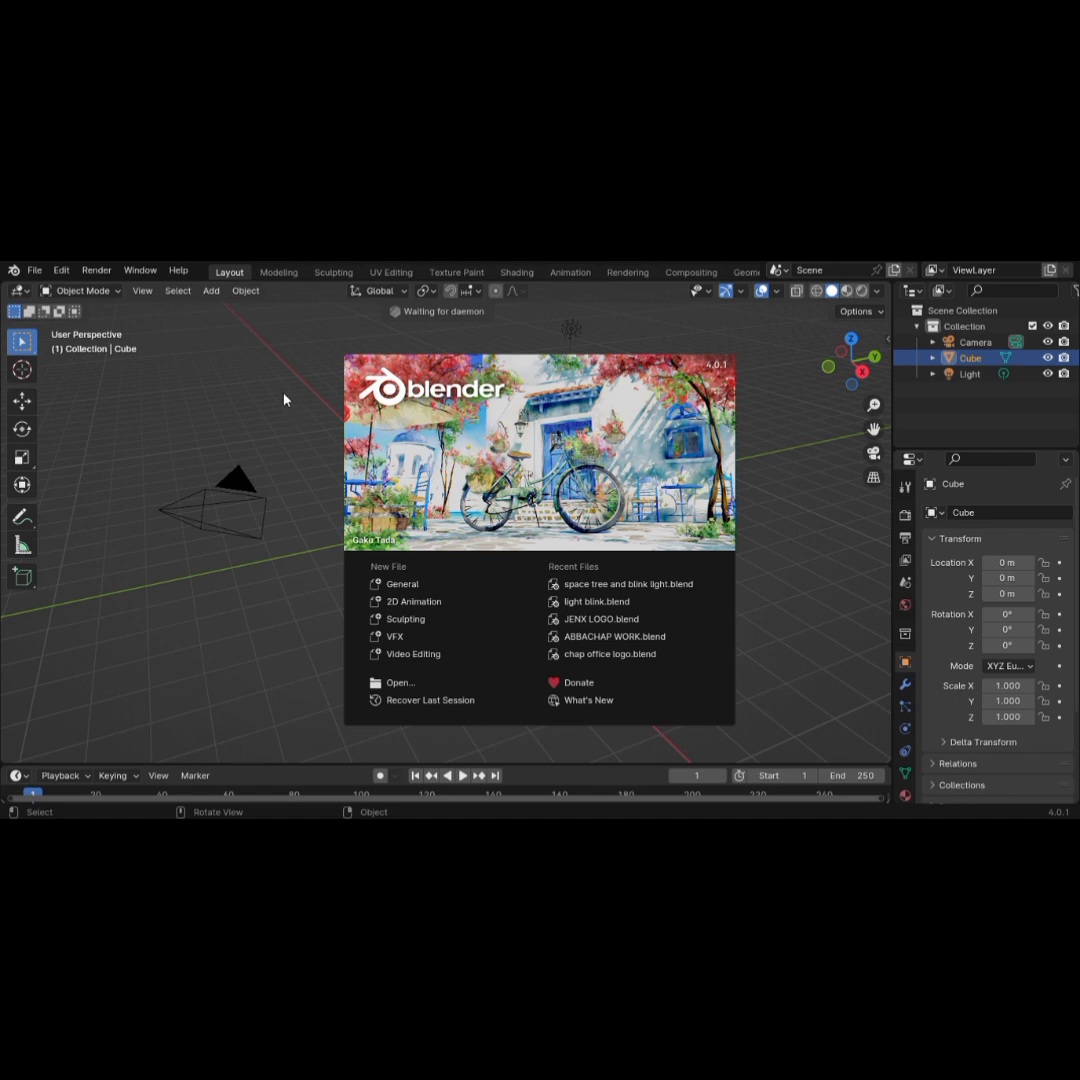
- Delete the default camera, cube and light from the scene
left_click(158, 383)
mouse_move(150, 380)
left_mouse_down()
mouse_move(629, 432)
mouse_move(745, 598)
left_mouse_up()
left_click_drag(186, 399, 678, 571)
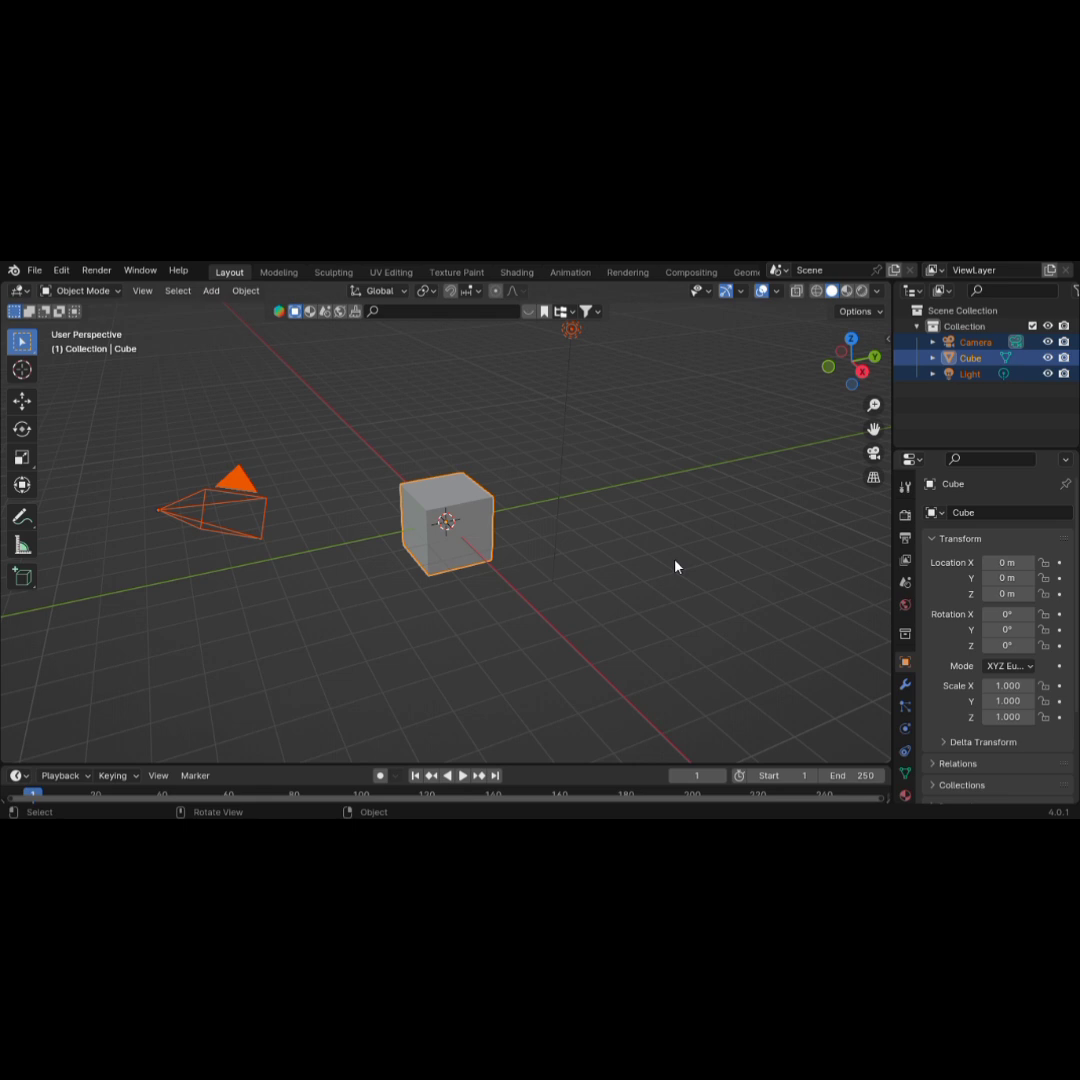
key("x")
left_click(676, 565)
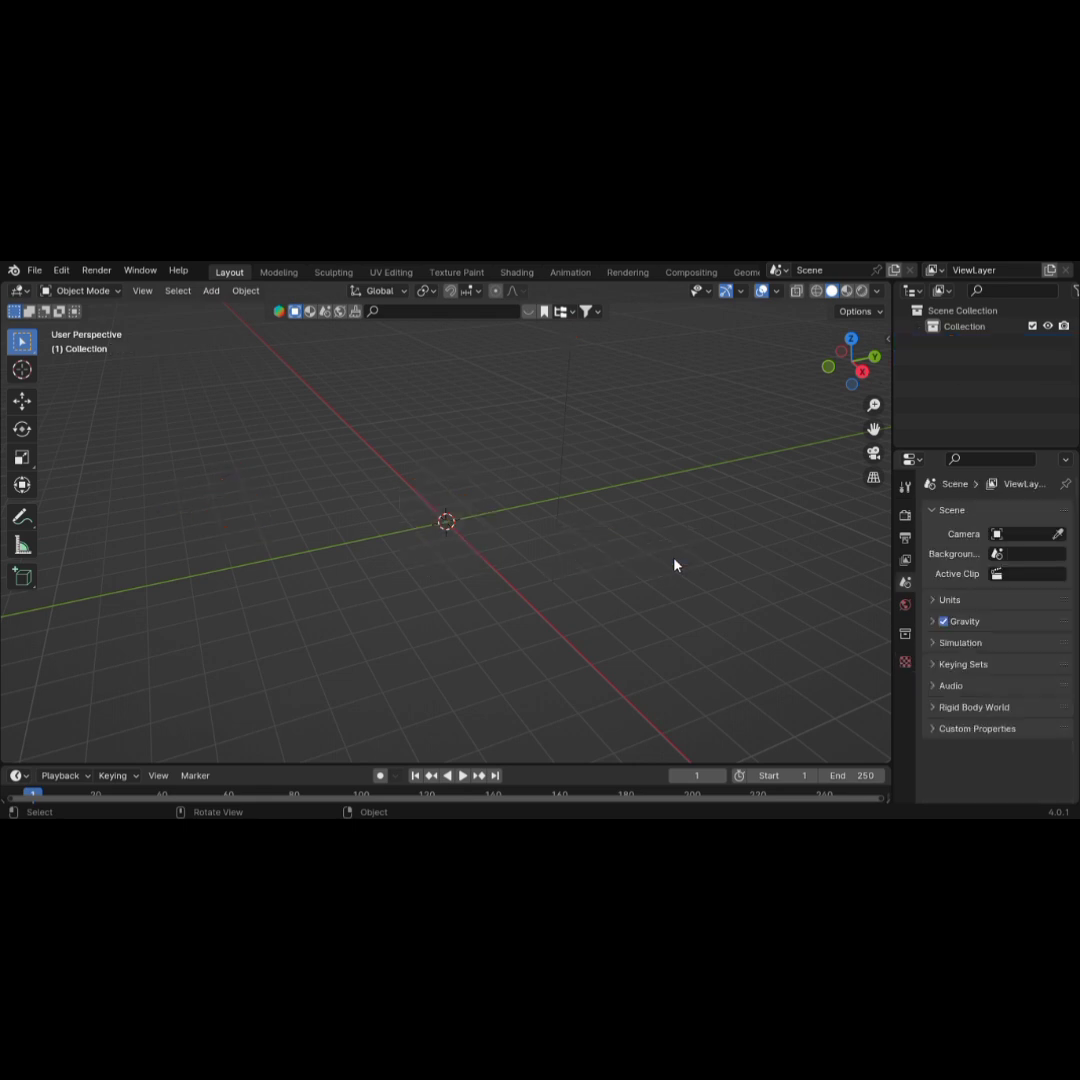
- Add a masonry wall with Wall Factory from the extra mesh objects
key("shift+a")
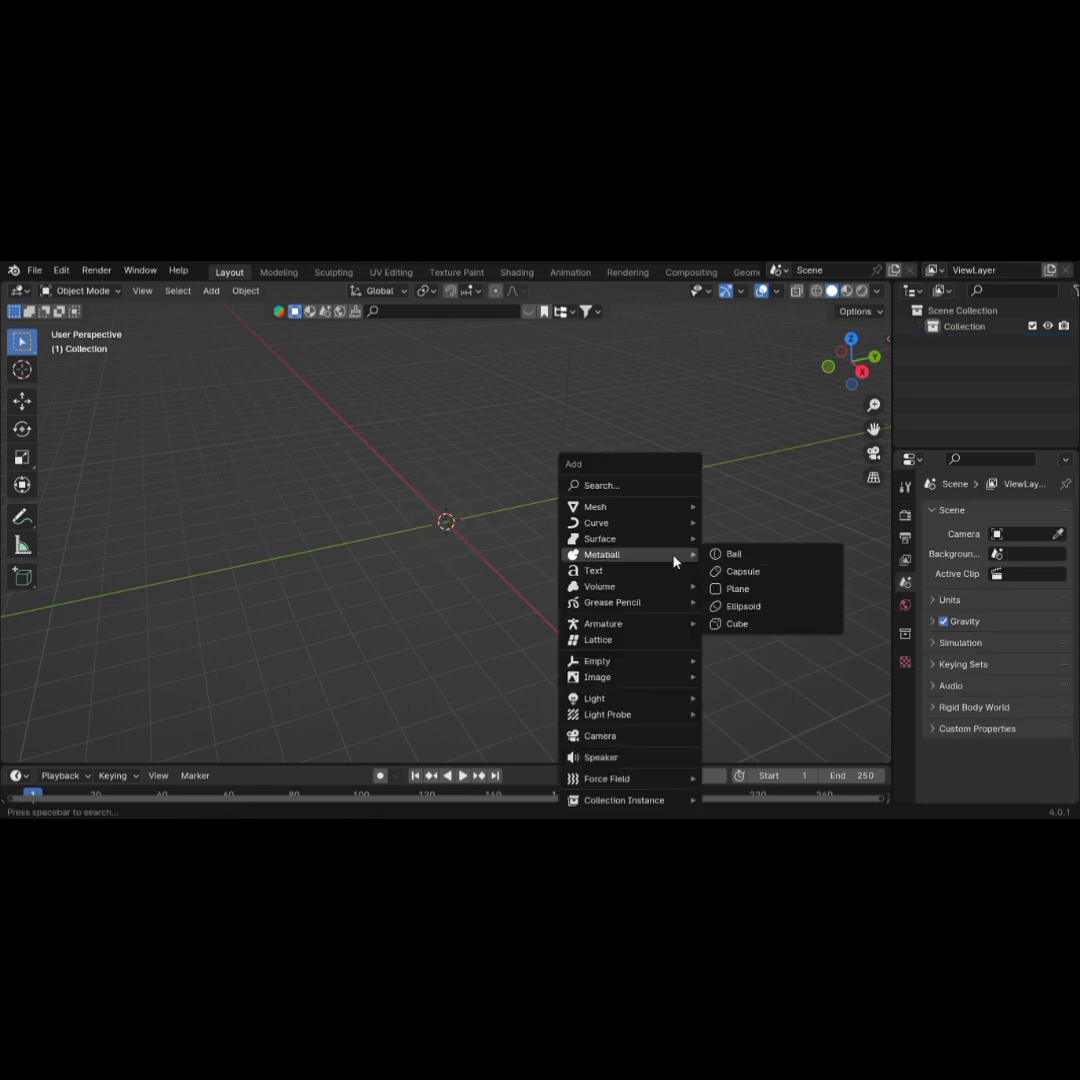
mouse_move(600, 507)
mouse_move(771, 805)
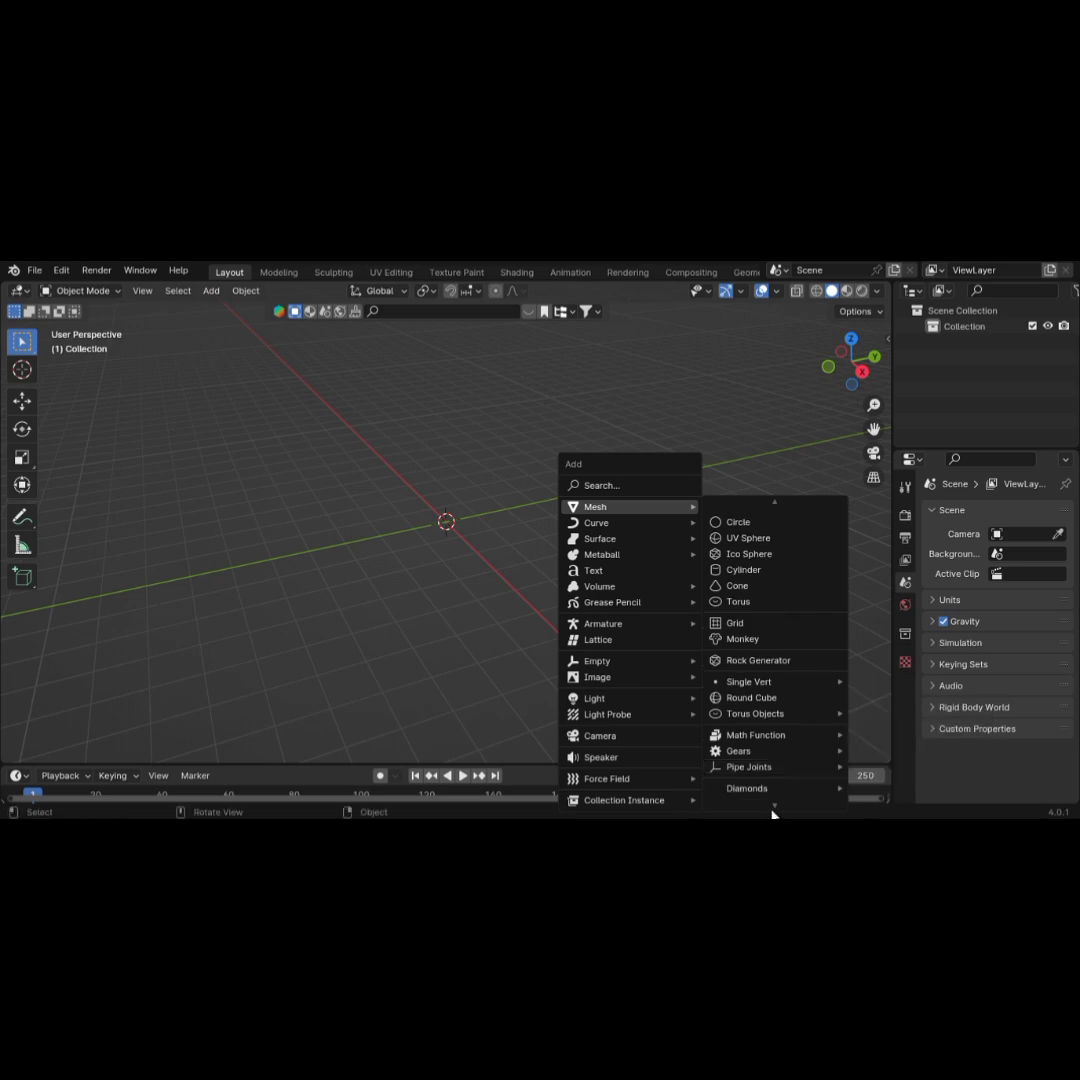
mouse_move(750, 712)
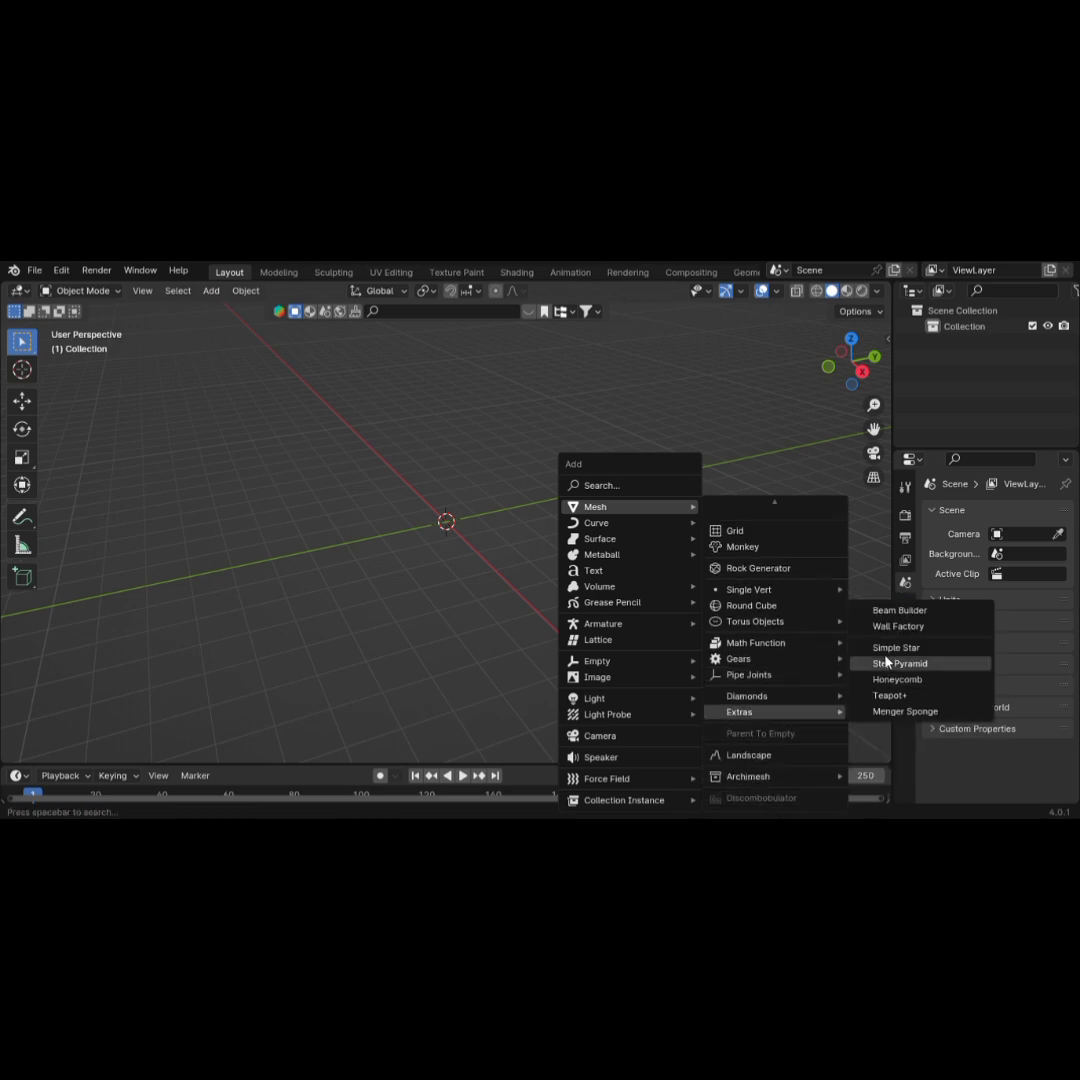
left_click(884, 624)
scroll(620, 610, "down", 5)
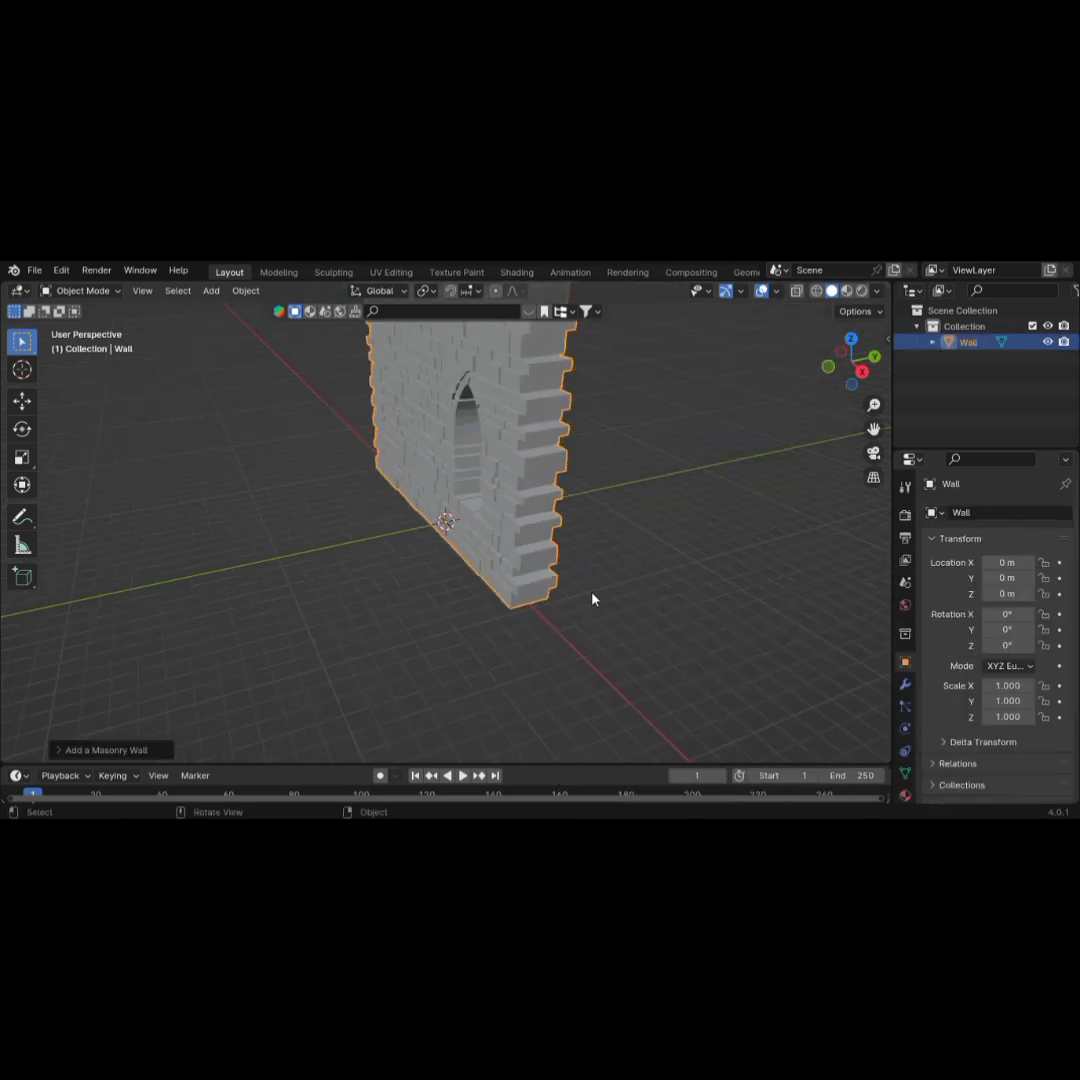
middle_click_drag(477, 593, 680, 591)
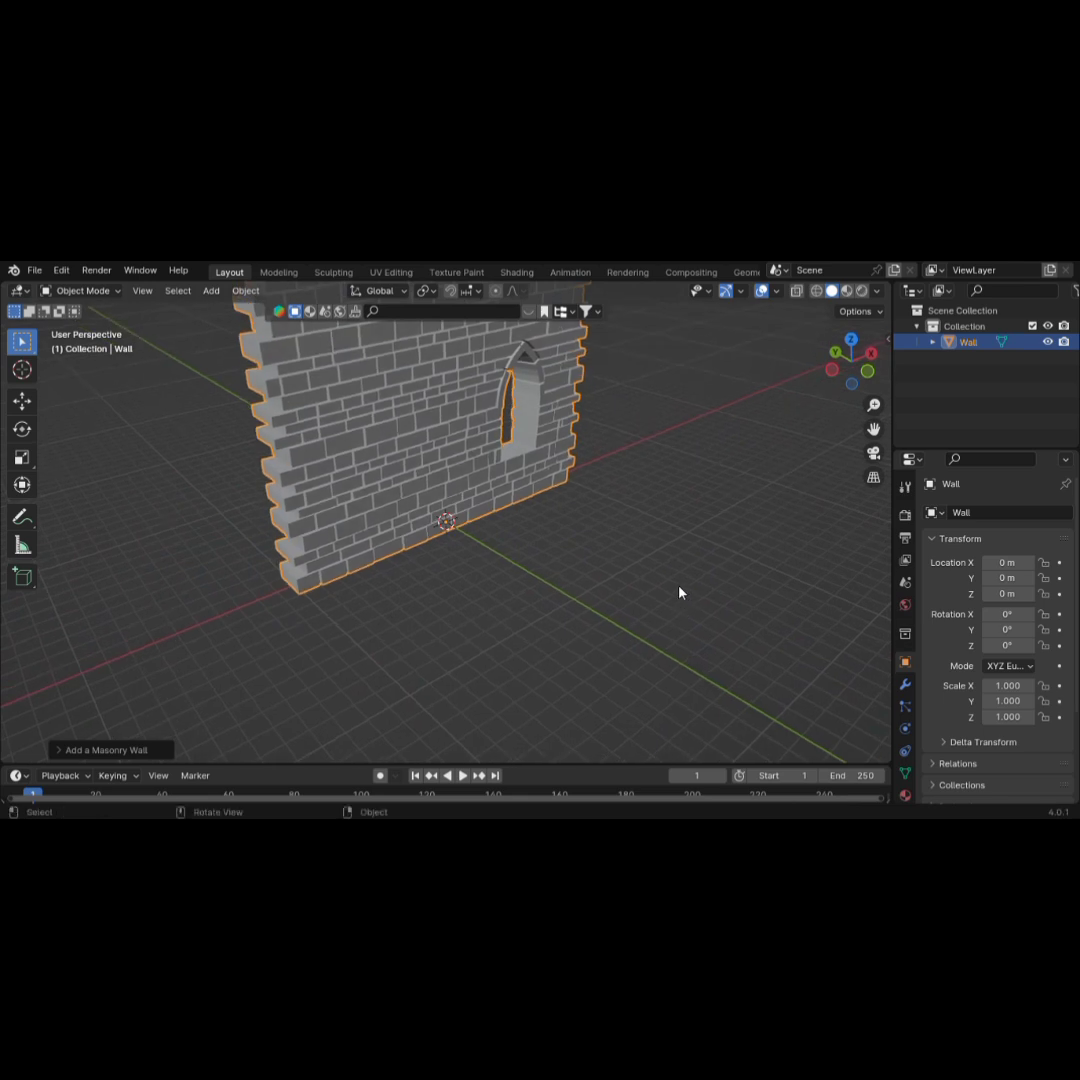
- Try the masonry wall without its opening, restore the opening and deselect the wall
left_click(122, 758)
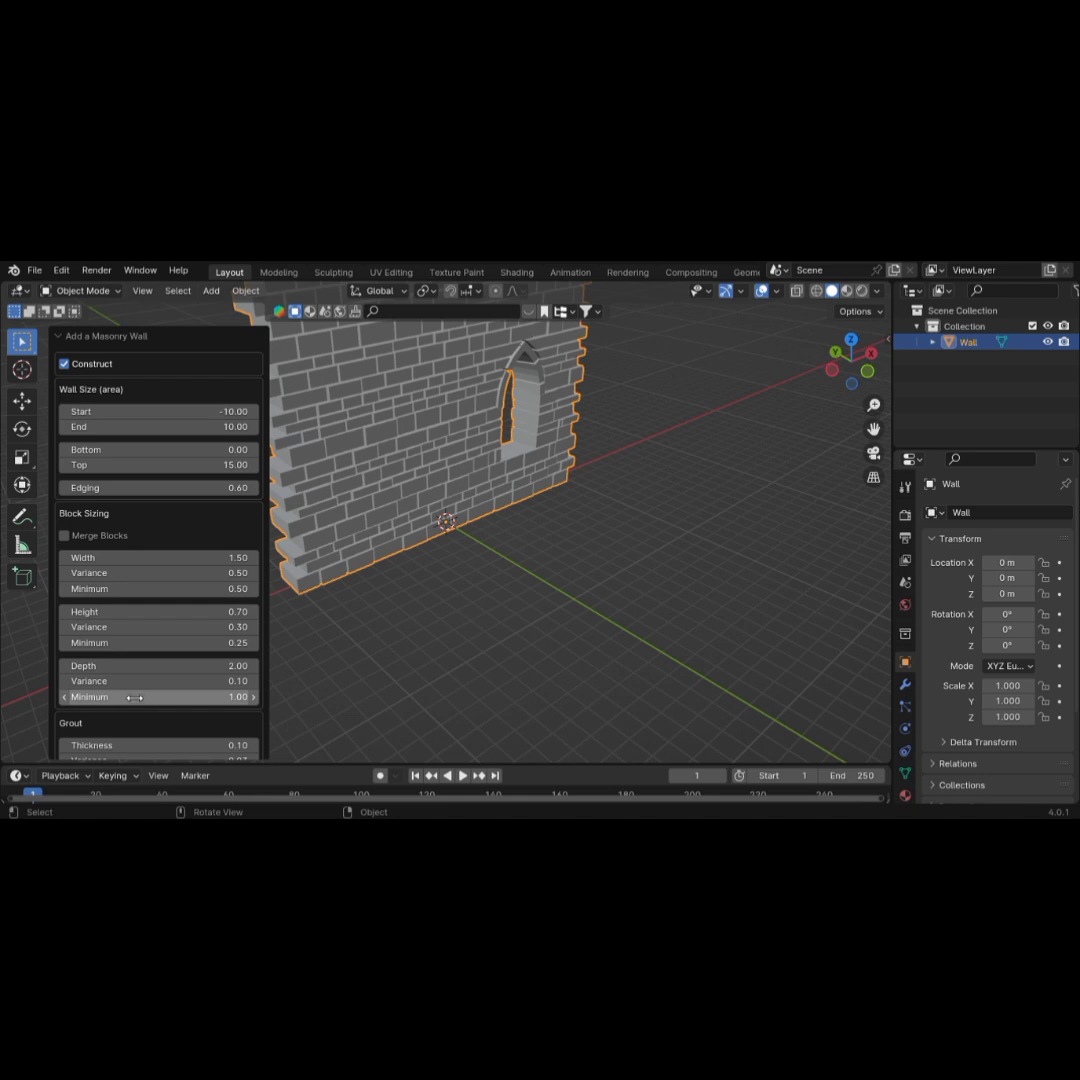
scroll(130, 670, "down", 2)
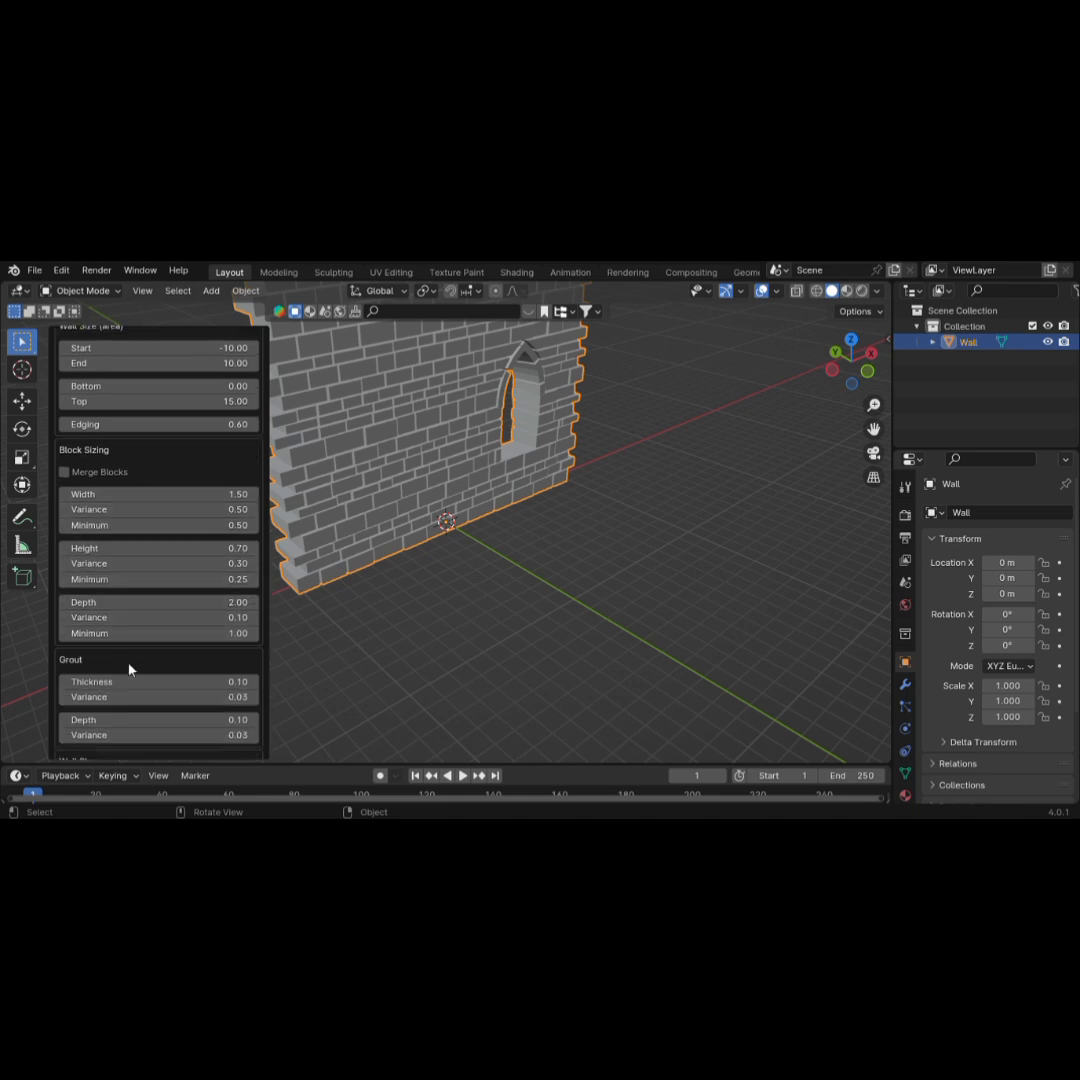
scroll(130, 669, "down", 5)
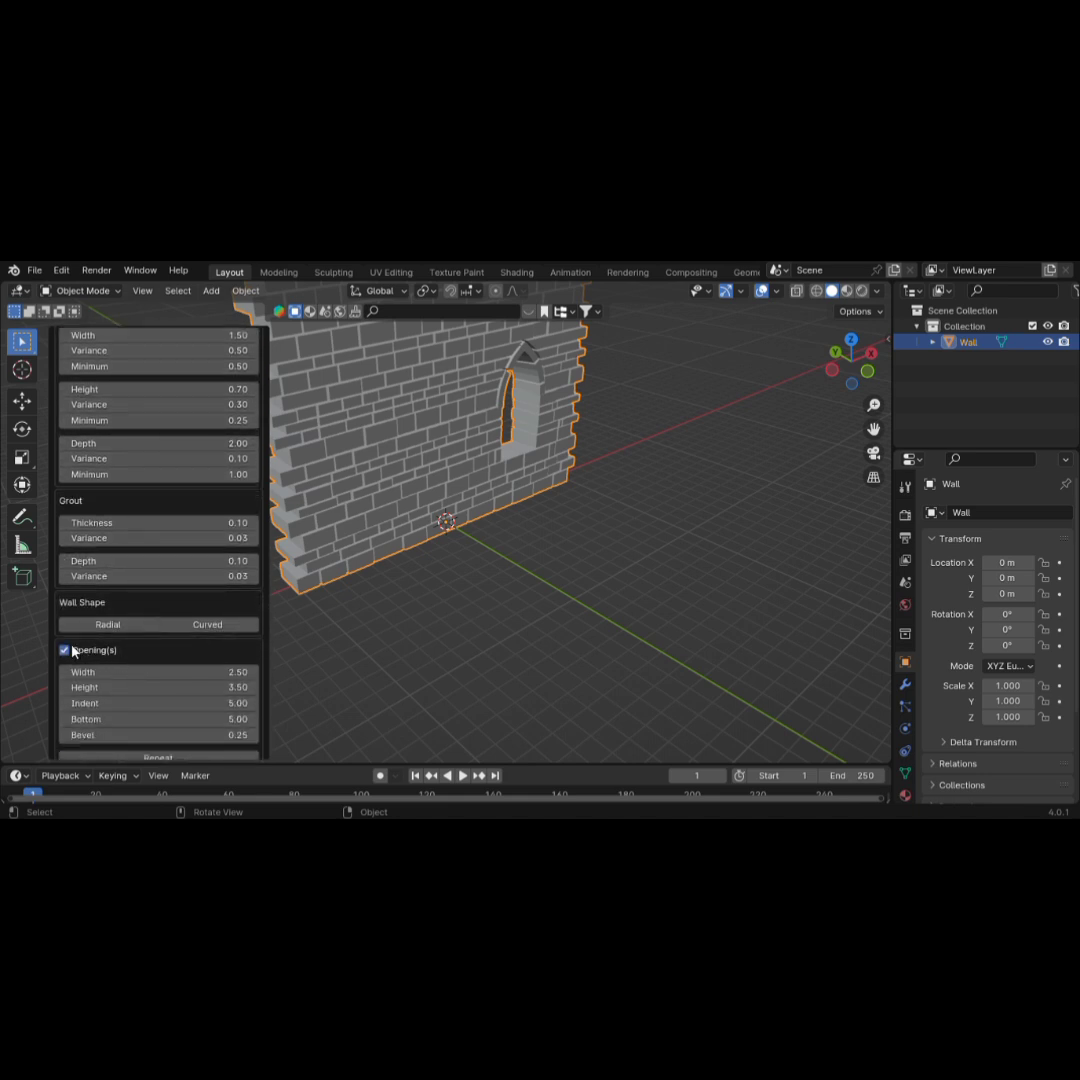
left_click(65, 651)
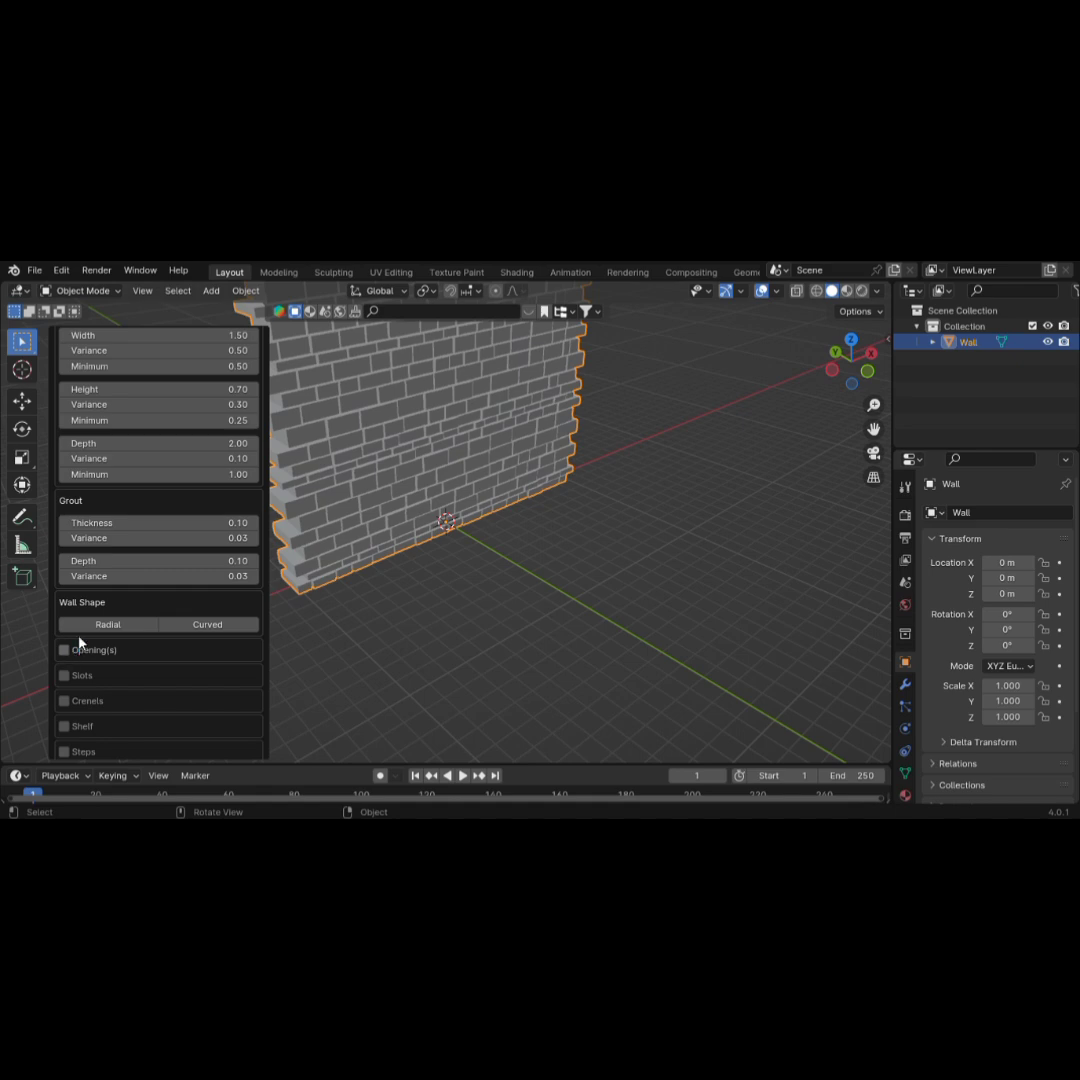
middle_click_drag(458, 410, 470, 465)
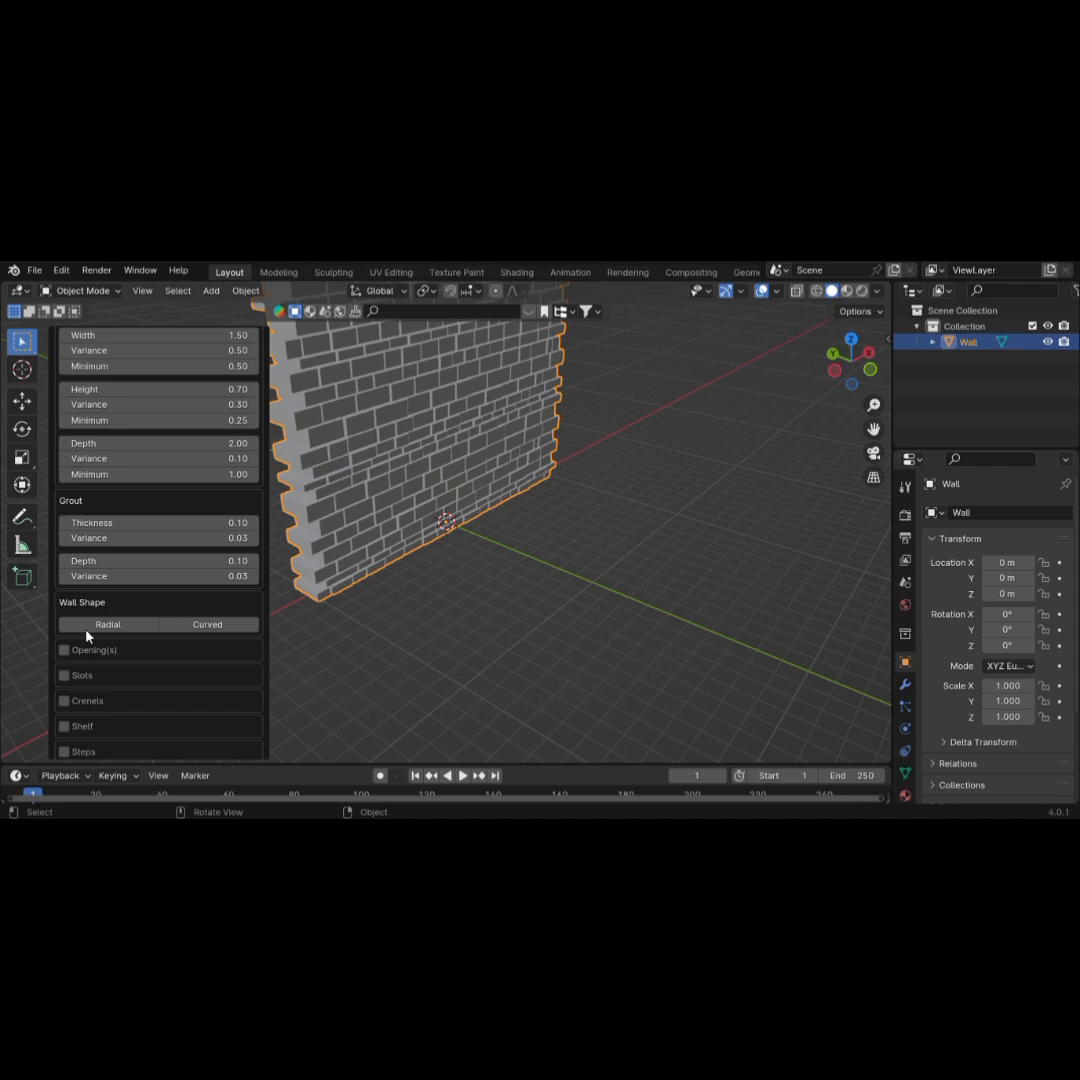
left_click(65, 651)
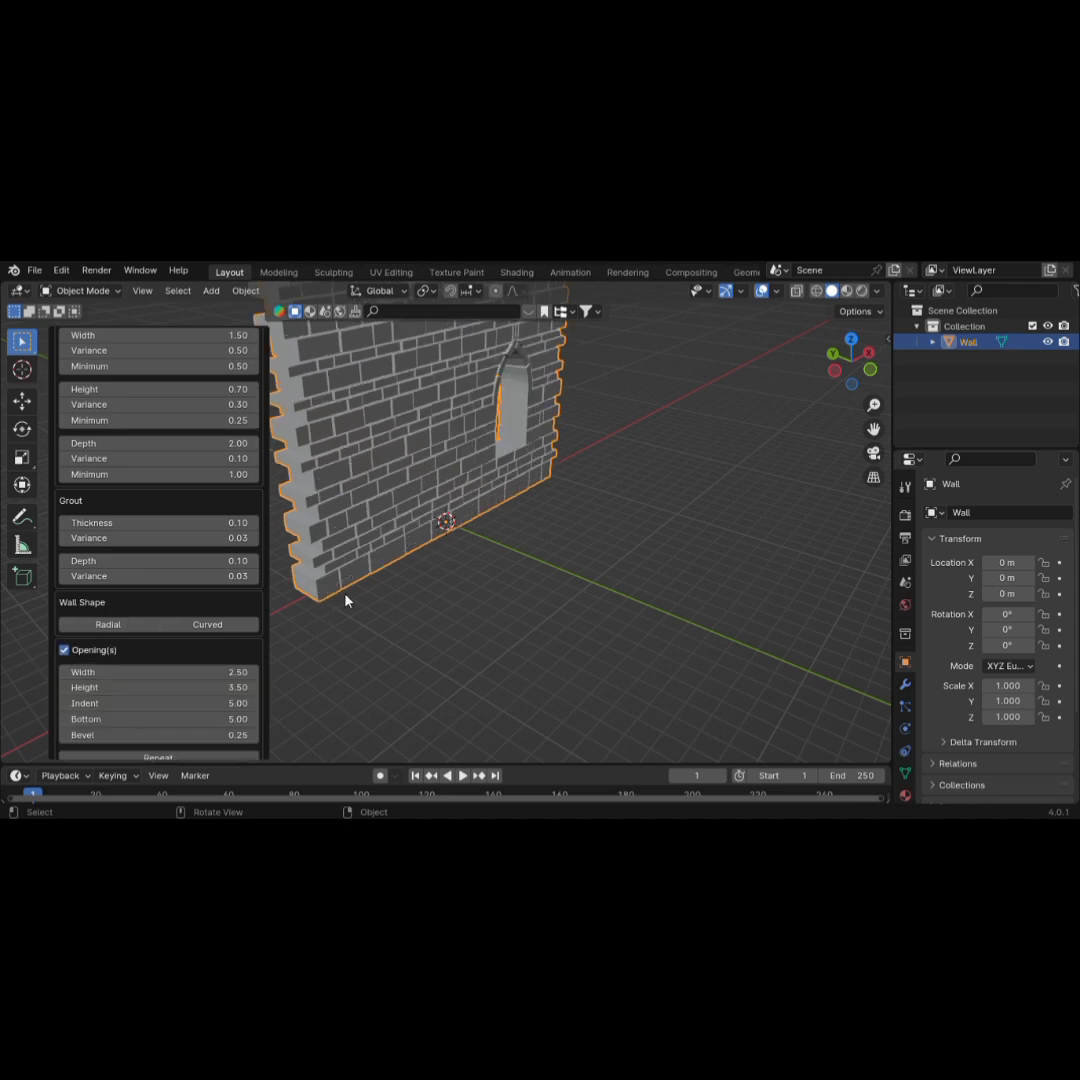
middle_click_drag(371, 585, 424, 572)
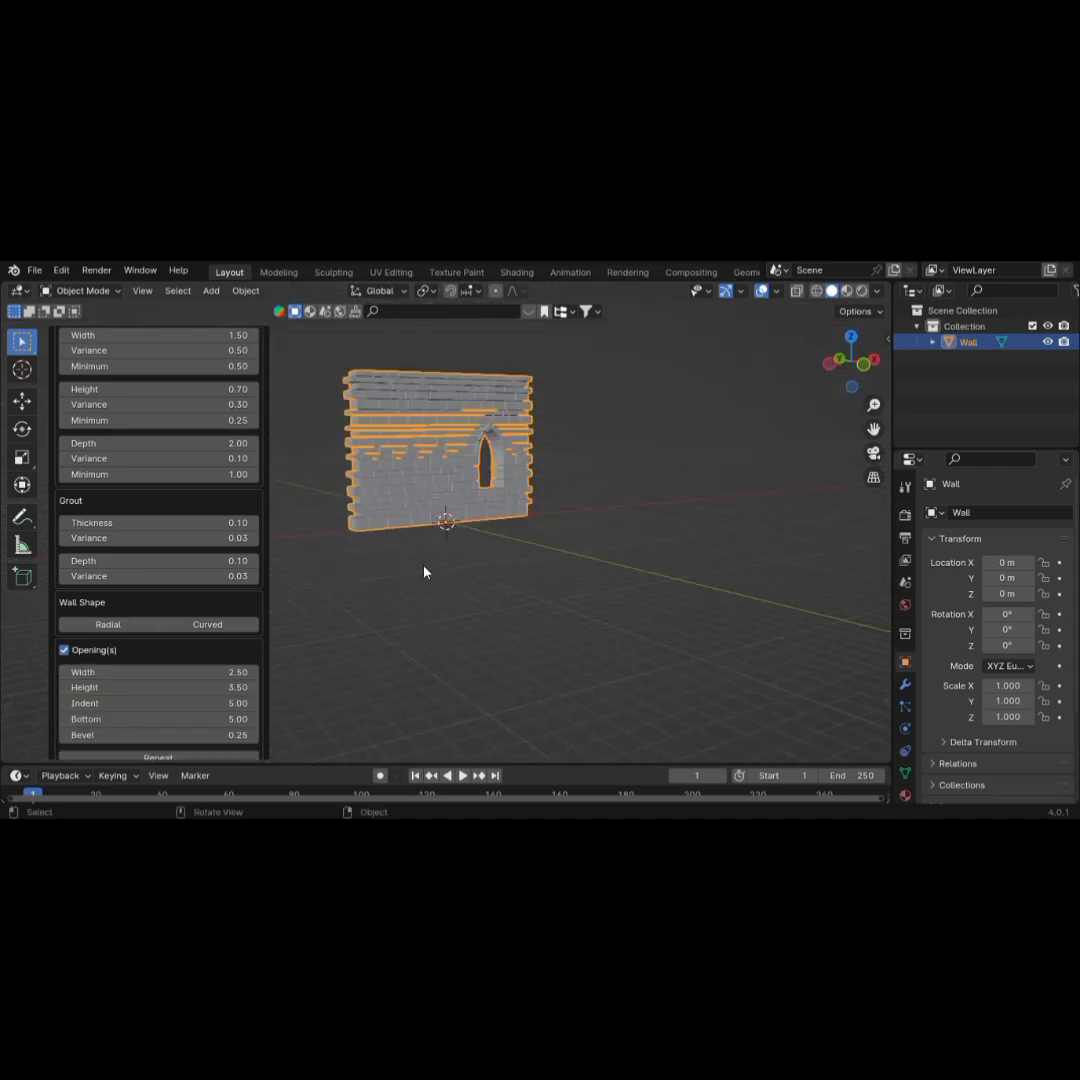
scroll(393, 563, "up", 4)
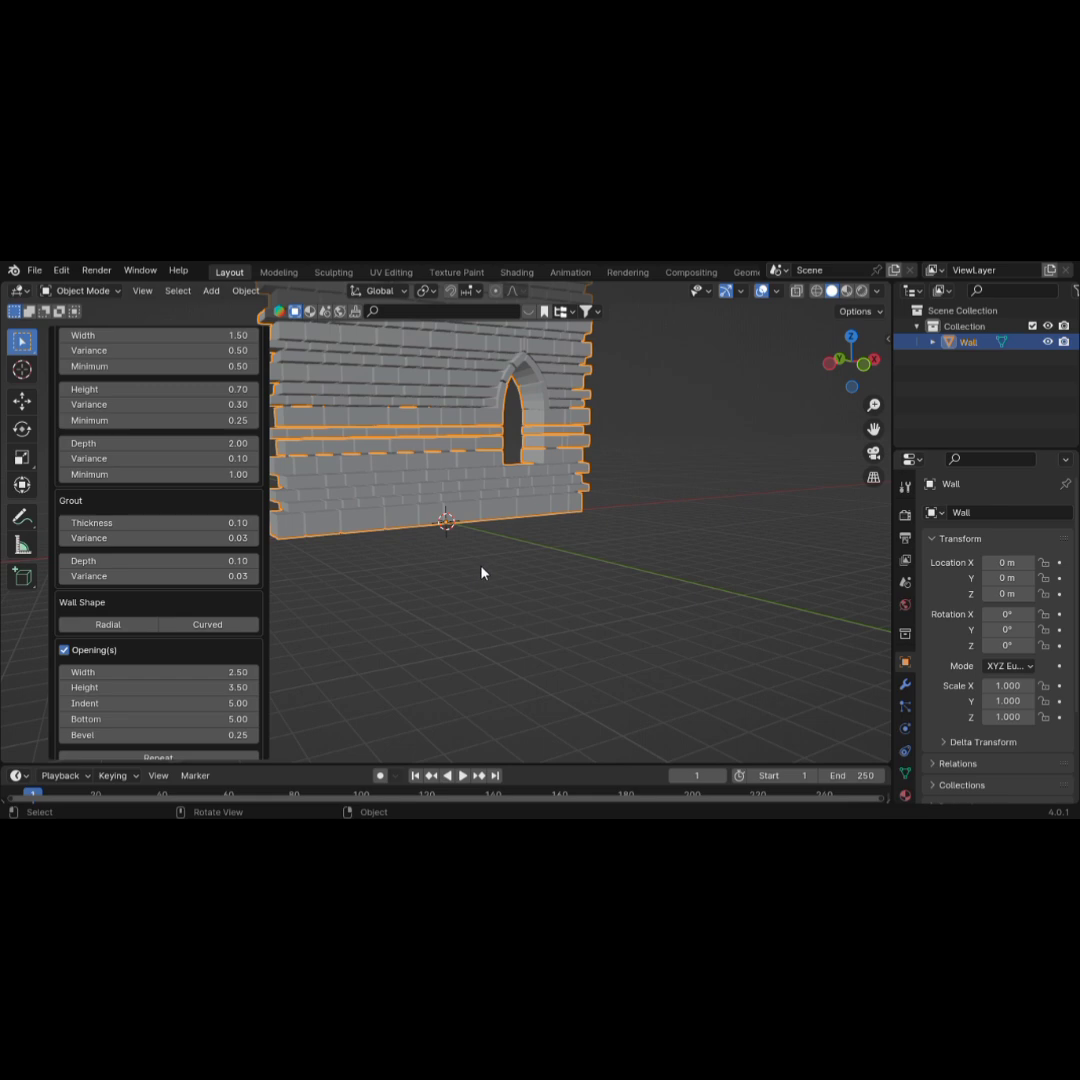
middle_click_drag(506, 566, 569, 711)
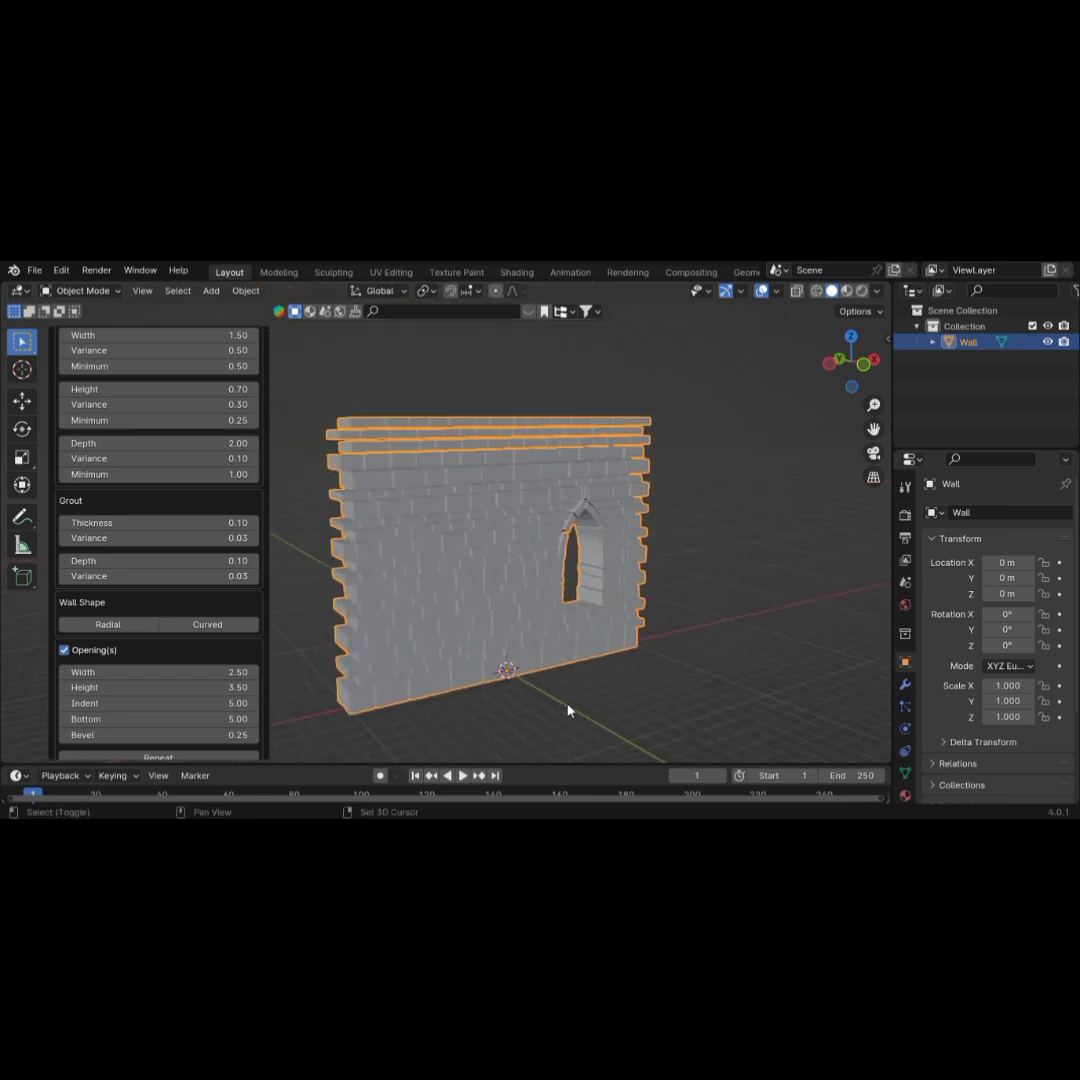
left_click(755, 613)
- Add a UV sphere at the origin at the foot of the wall
middle_click_drag(759, 617, 800, 621)
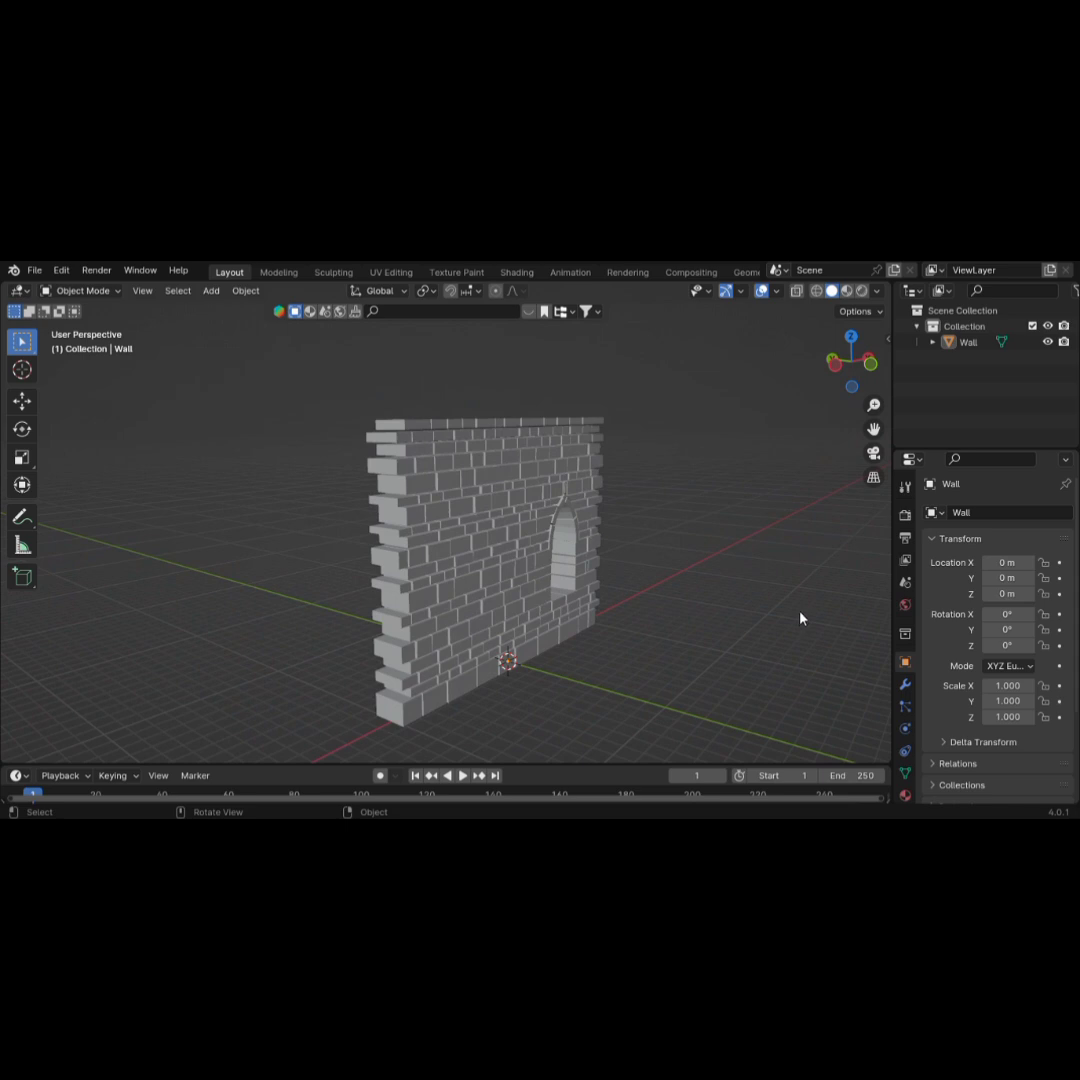
key("shift+a")
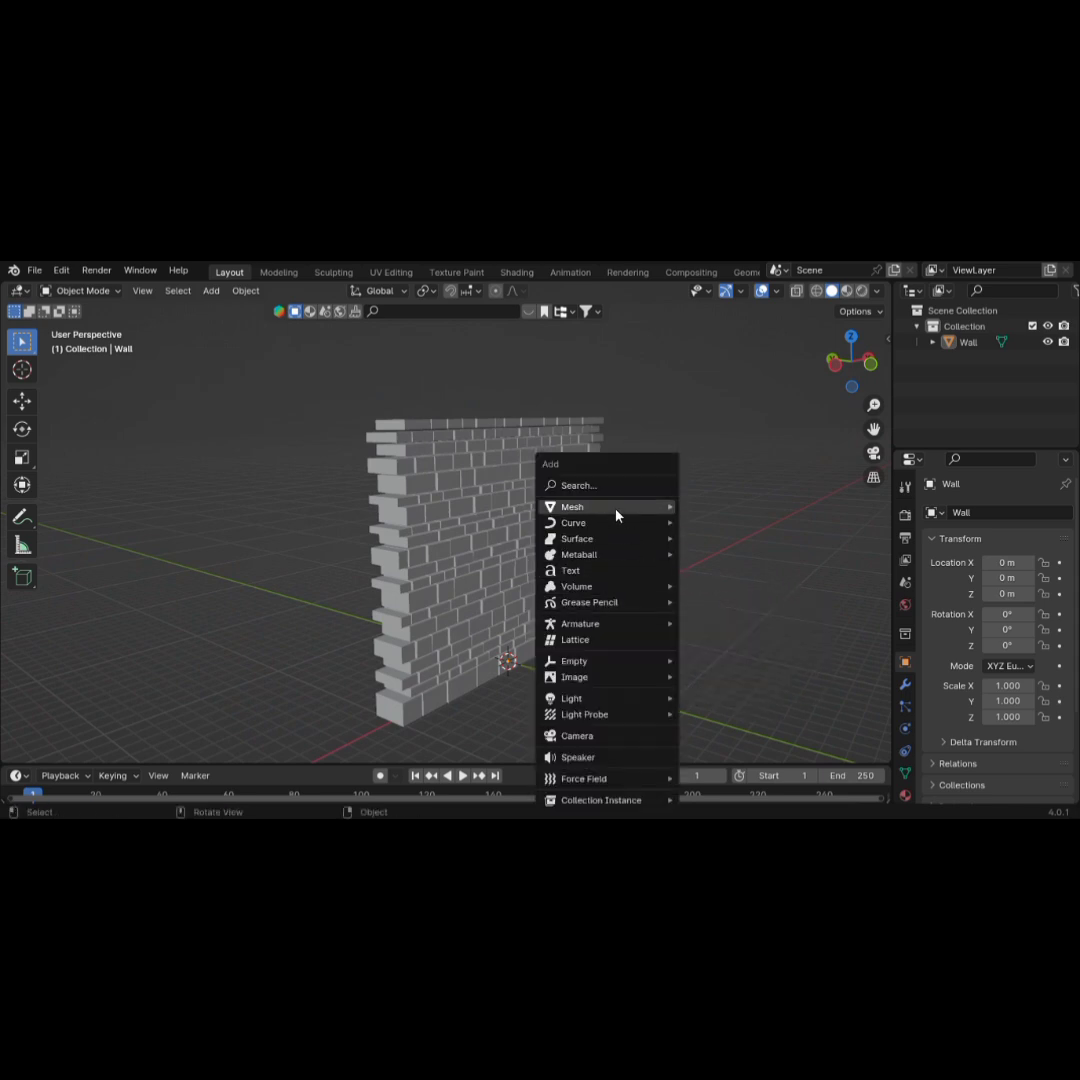
mouse_move(615, 510)
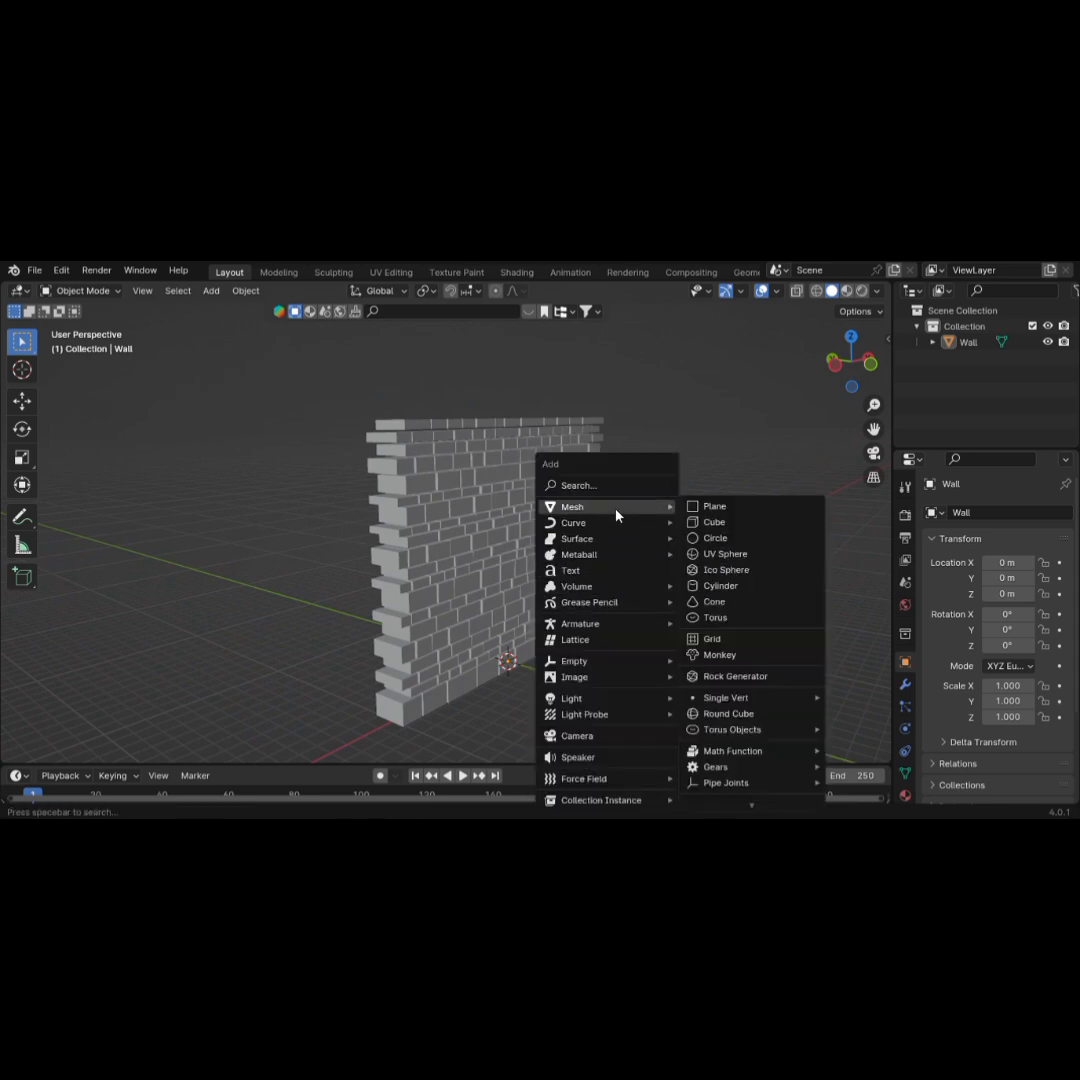
left_click(750, 556)
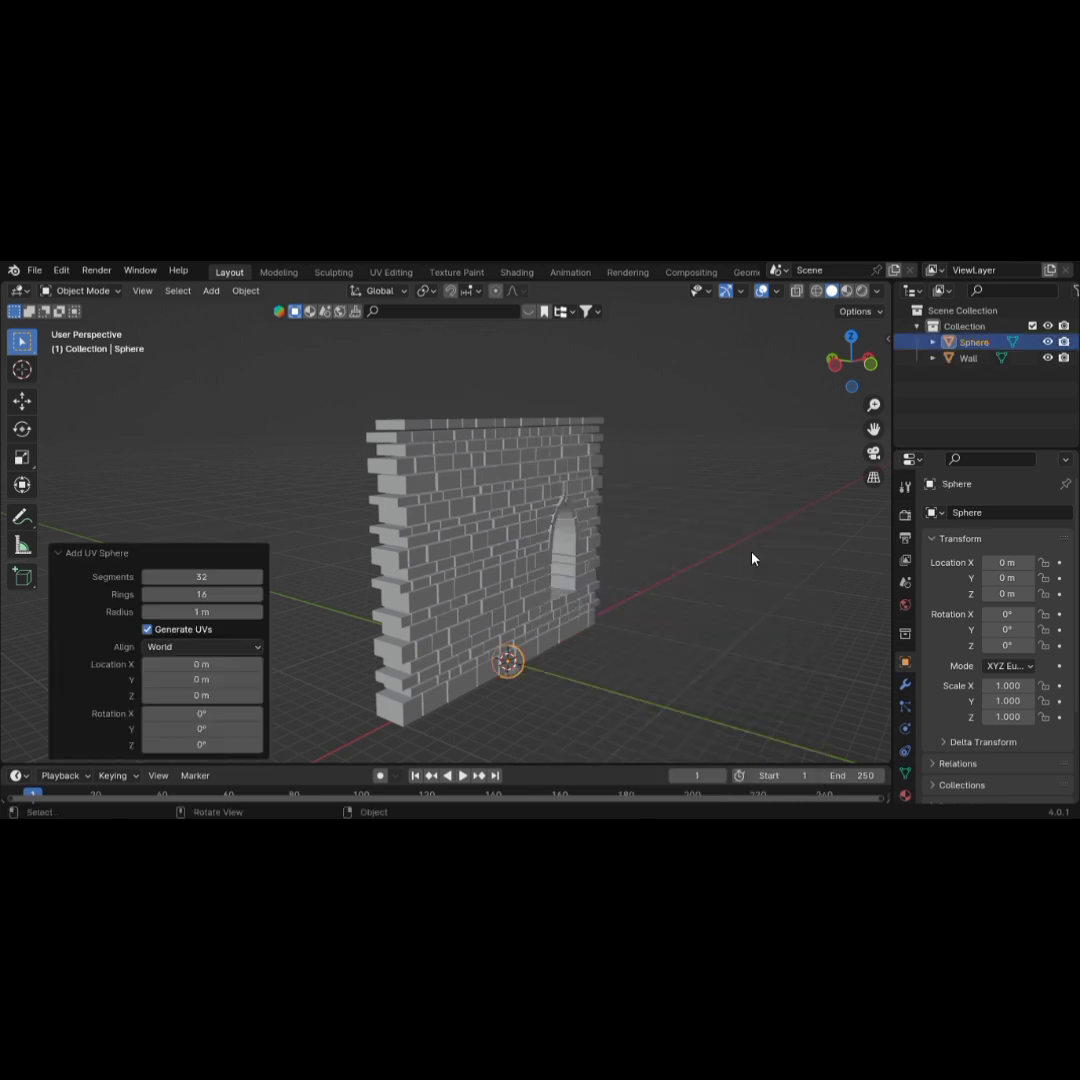
scroll(531, 697, "up", 3)
middle_click_drag(526, 714, 458, 705)
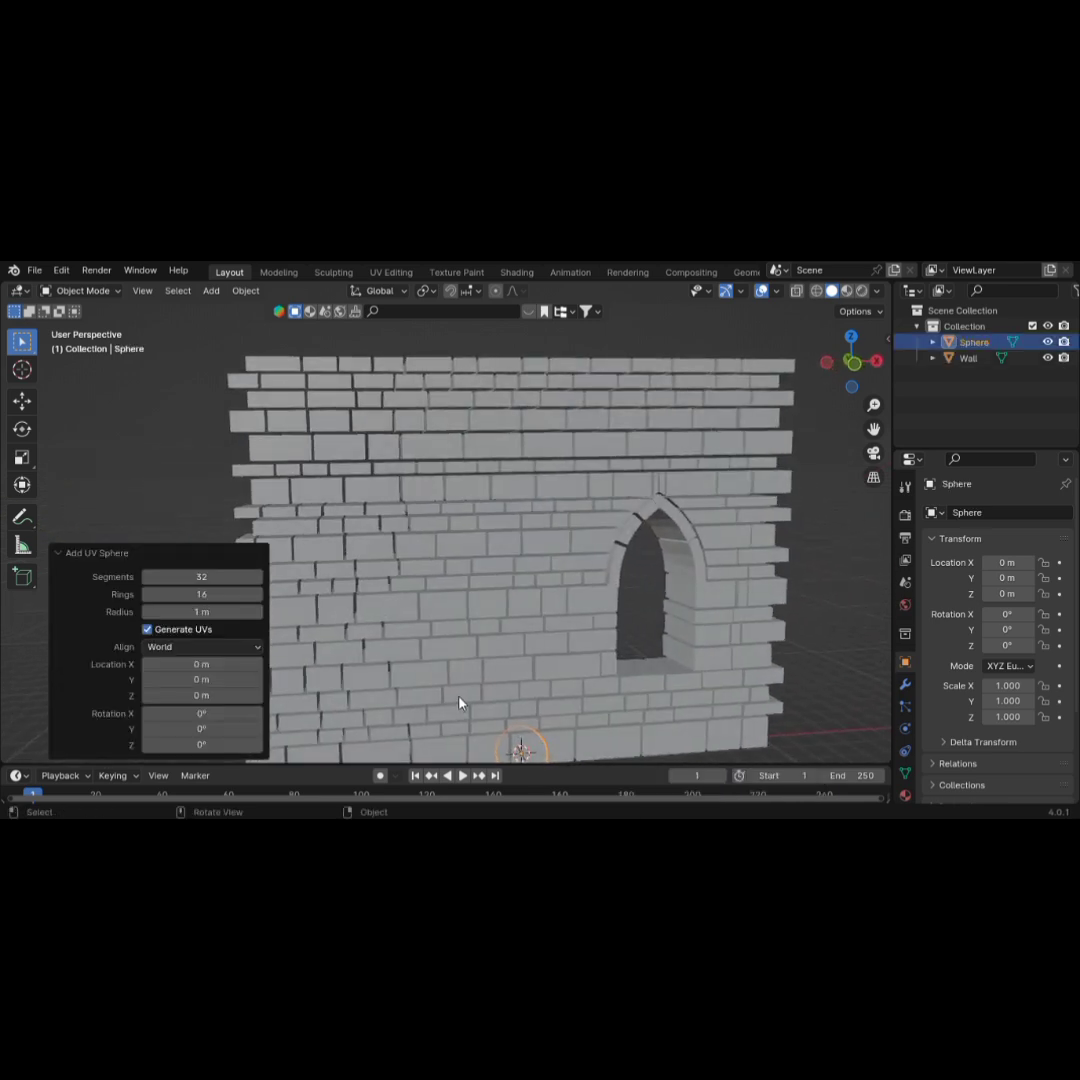
- In front view with a see-through wireframe display, delete the vertices of the sphere's lower half
key("grave")
left_click(393, 641)
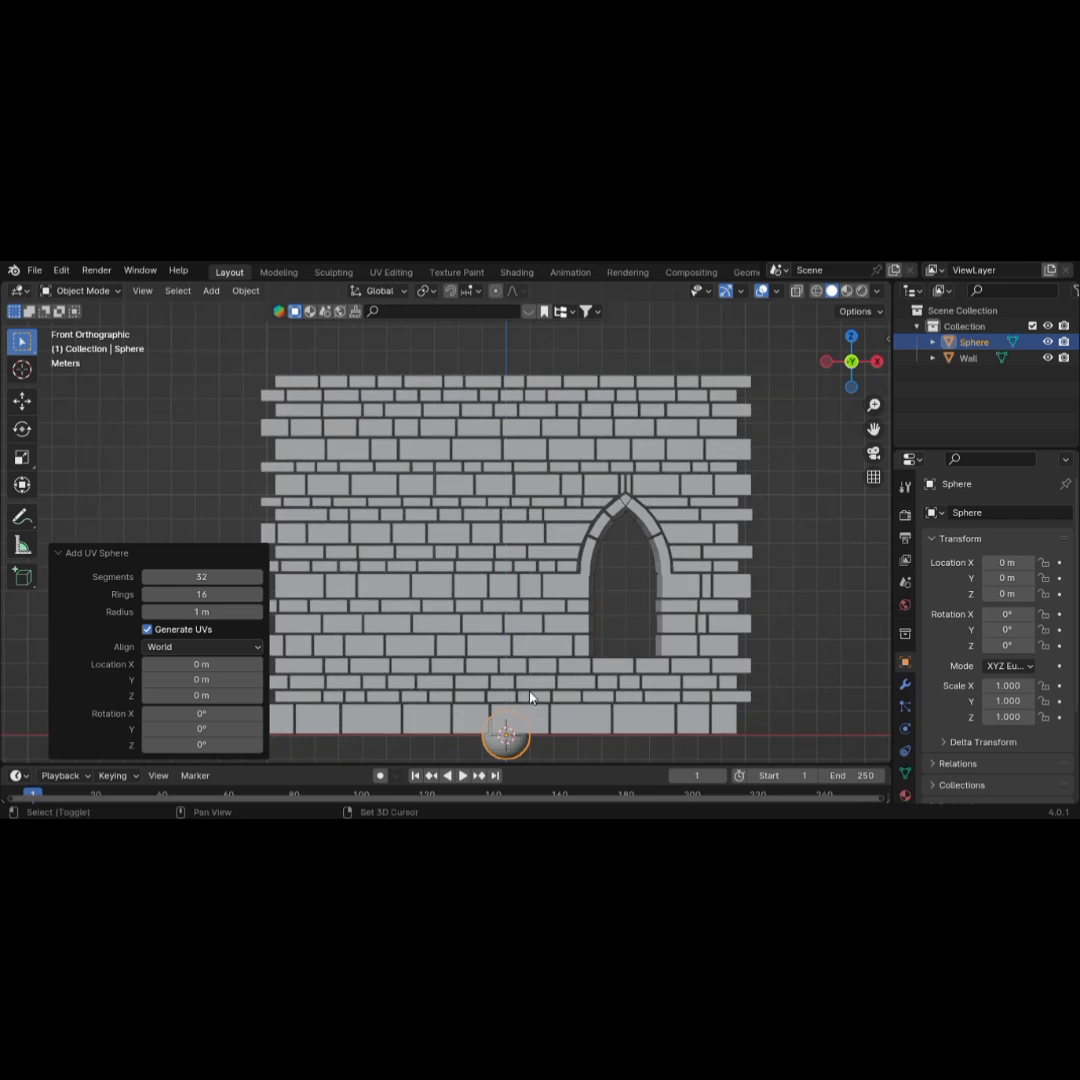
middle_click_drag(519, 688, 522, 455, "shift")
scroll(528, 535, "up", 3)
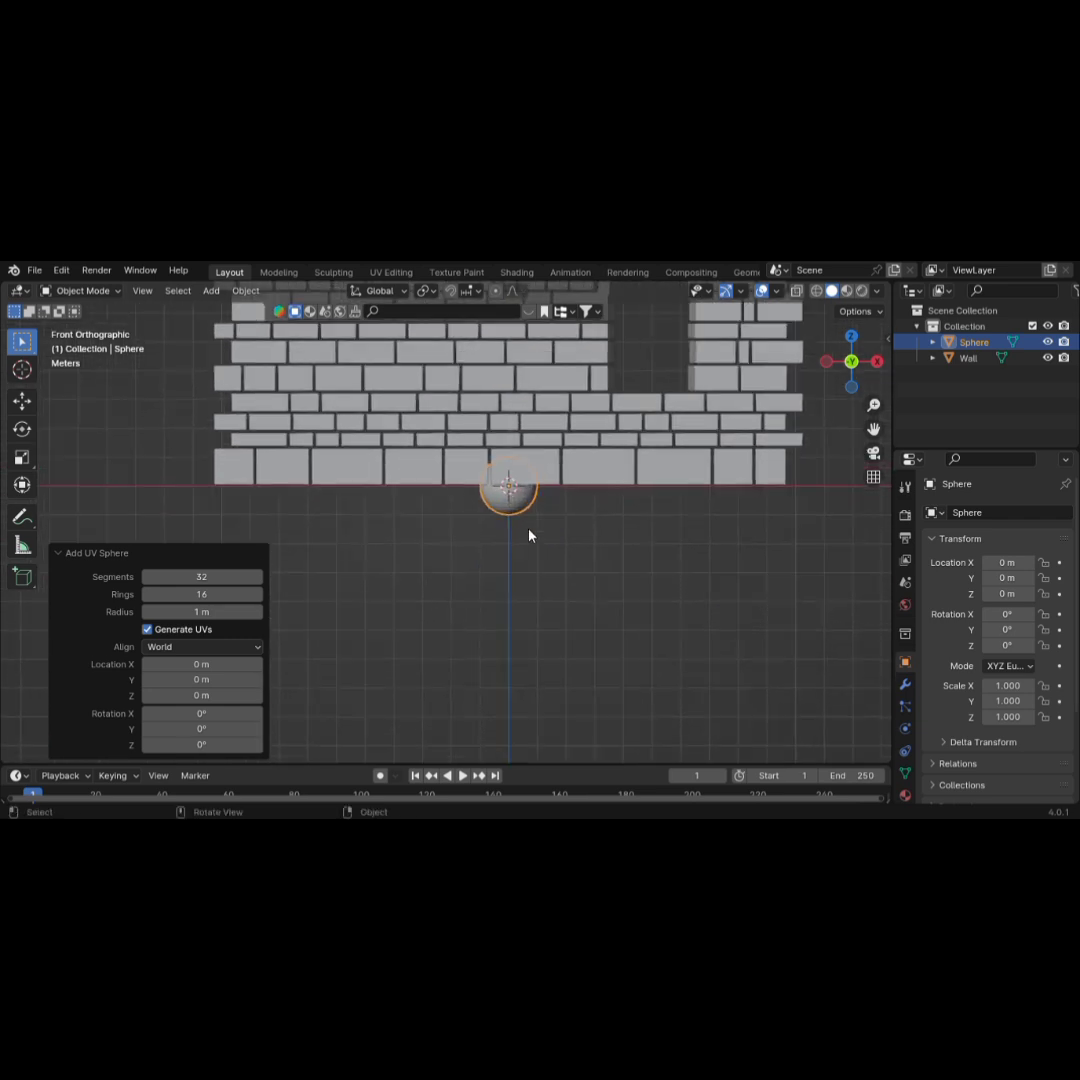
middle_click_drag(577, 568, 525, 600, "shift")
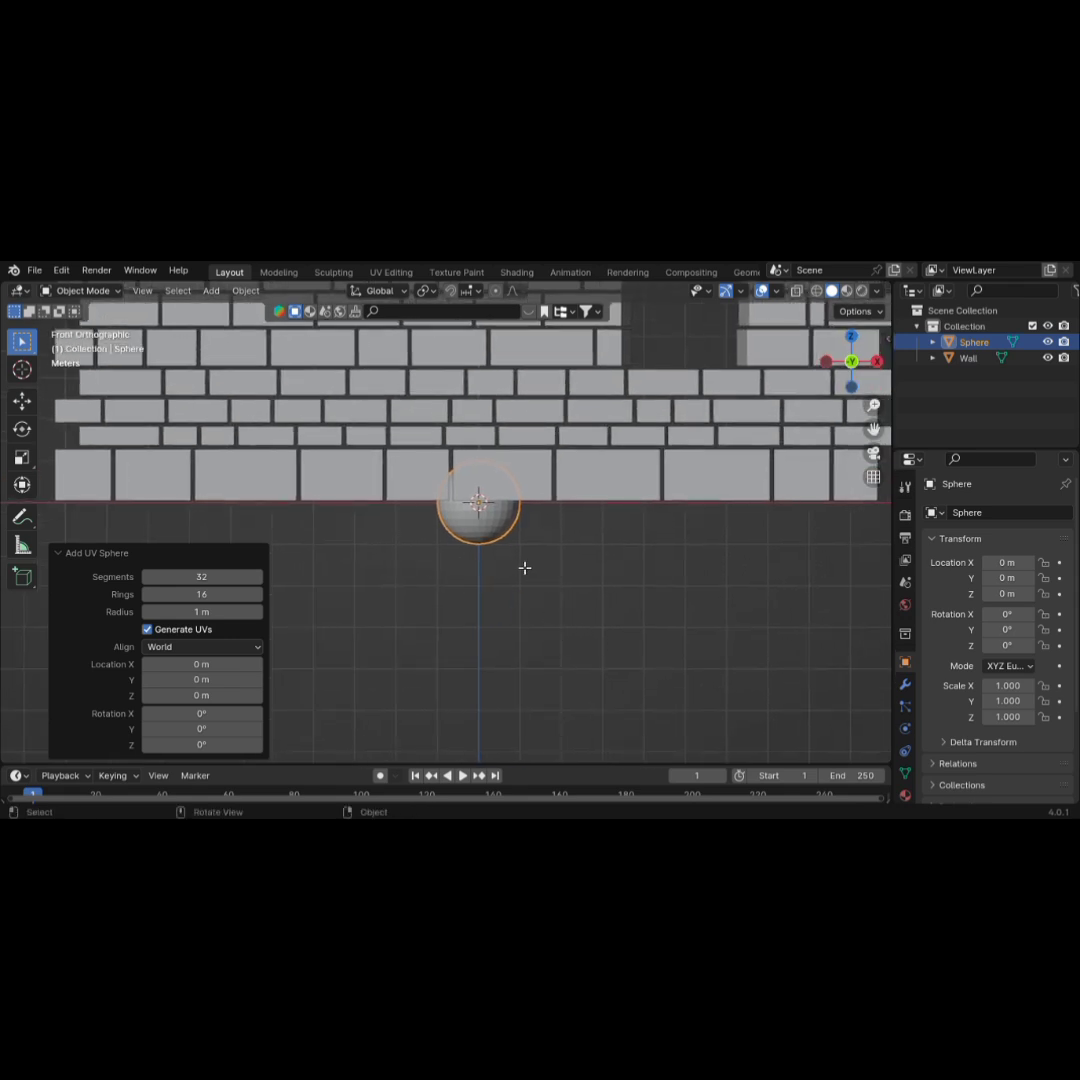
key("Tab")
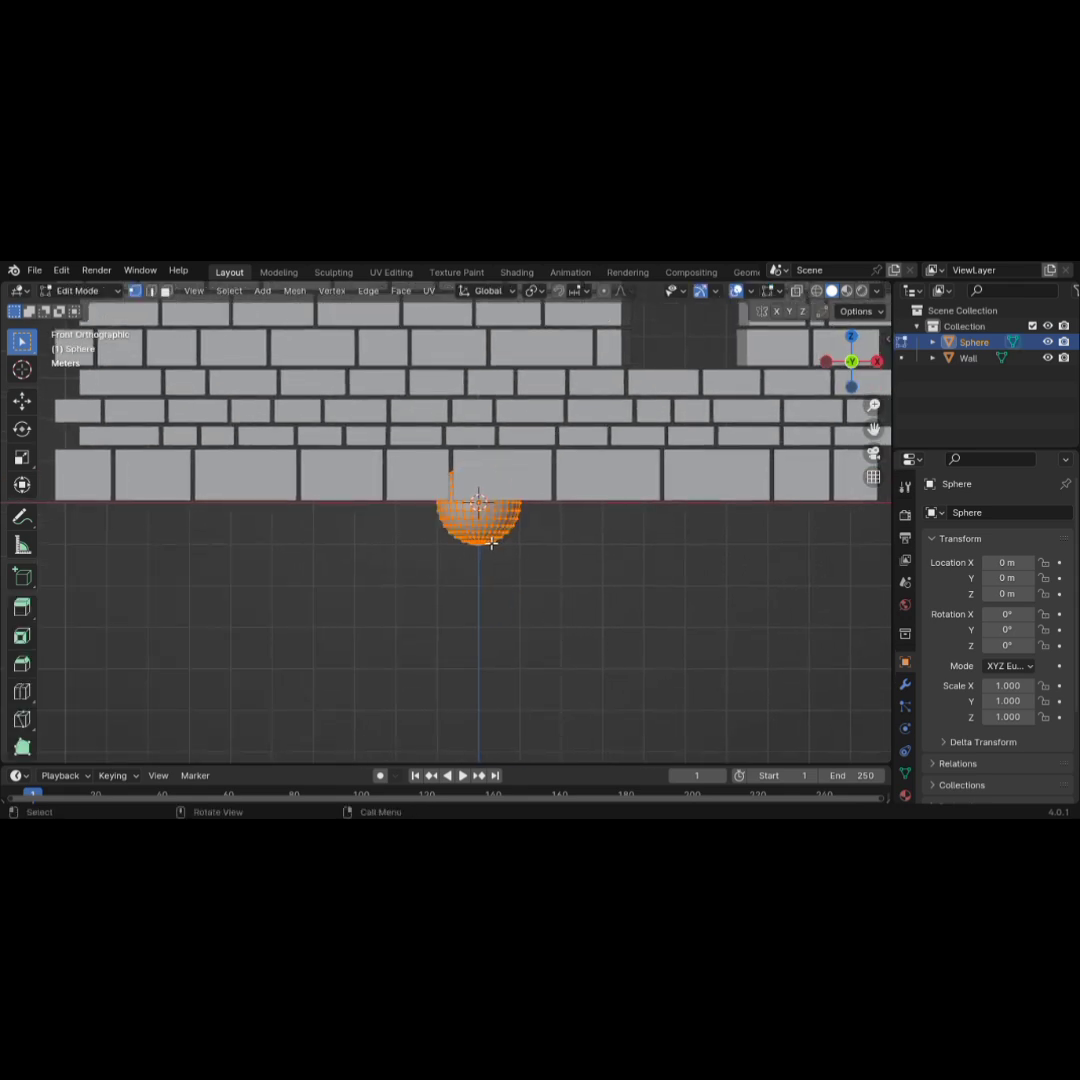
key("alt+z")
scroll(448, 535, "up", 2)
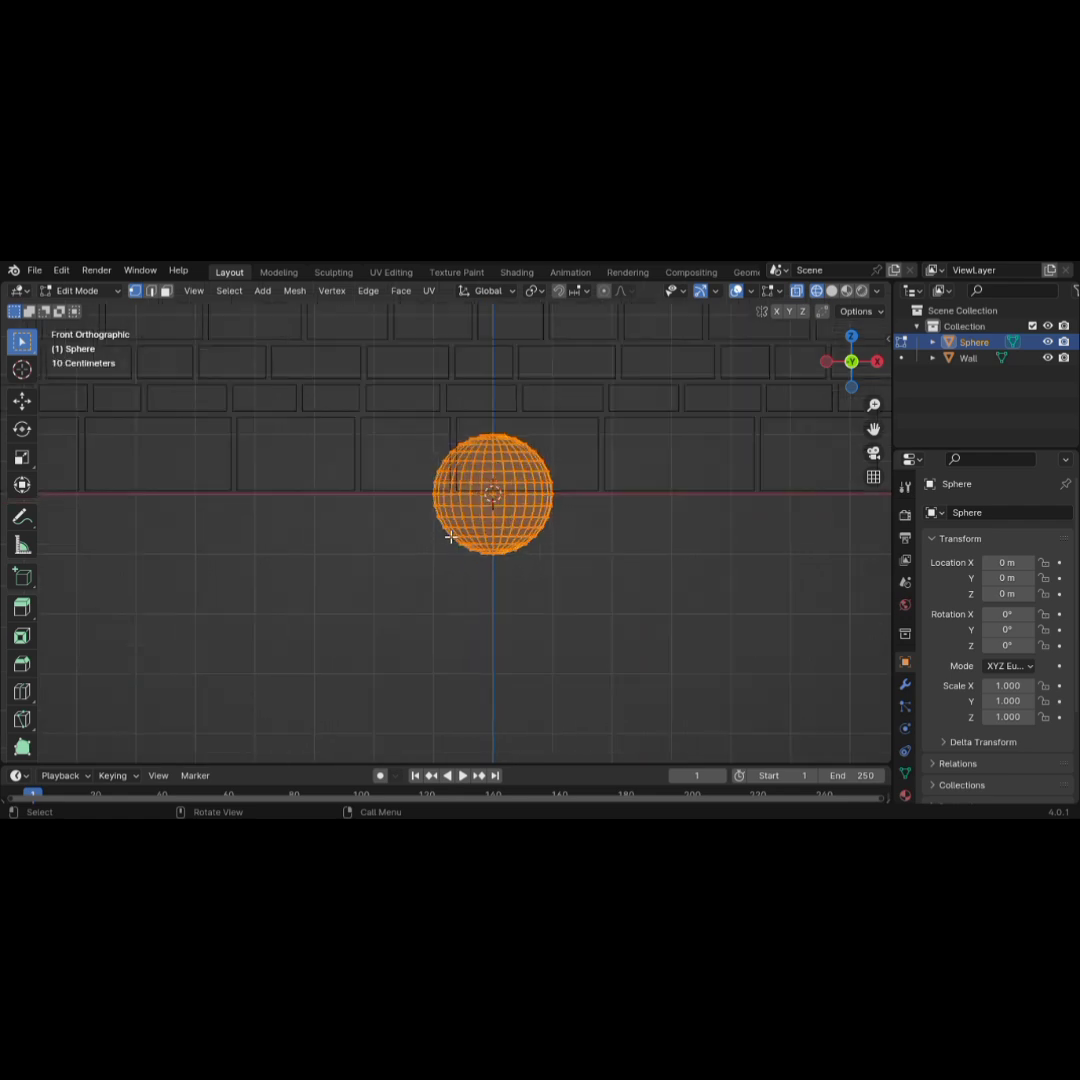
left_click_drag(422, 497, 645, 611)
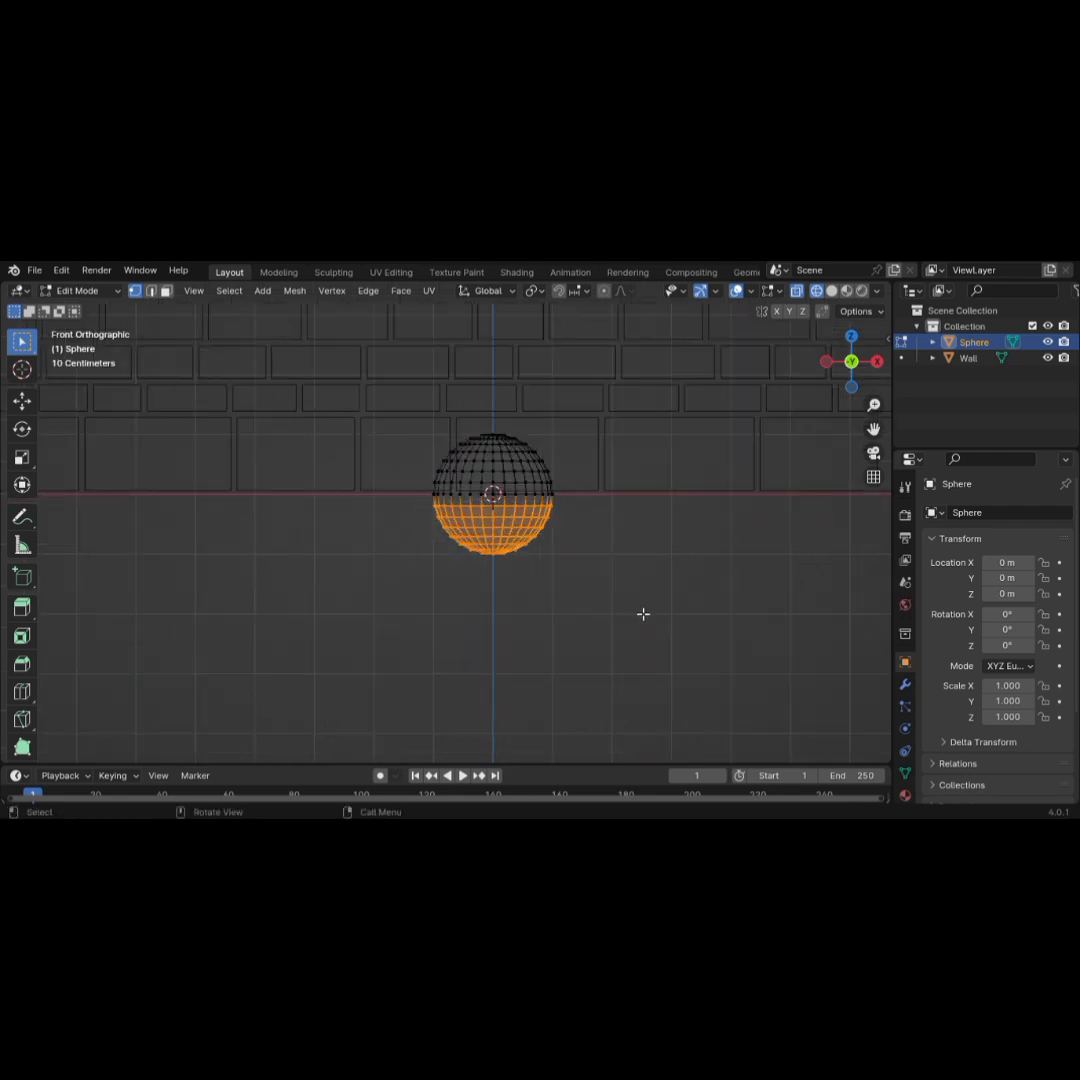
key("x")
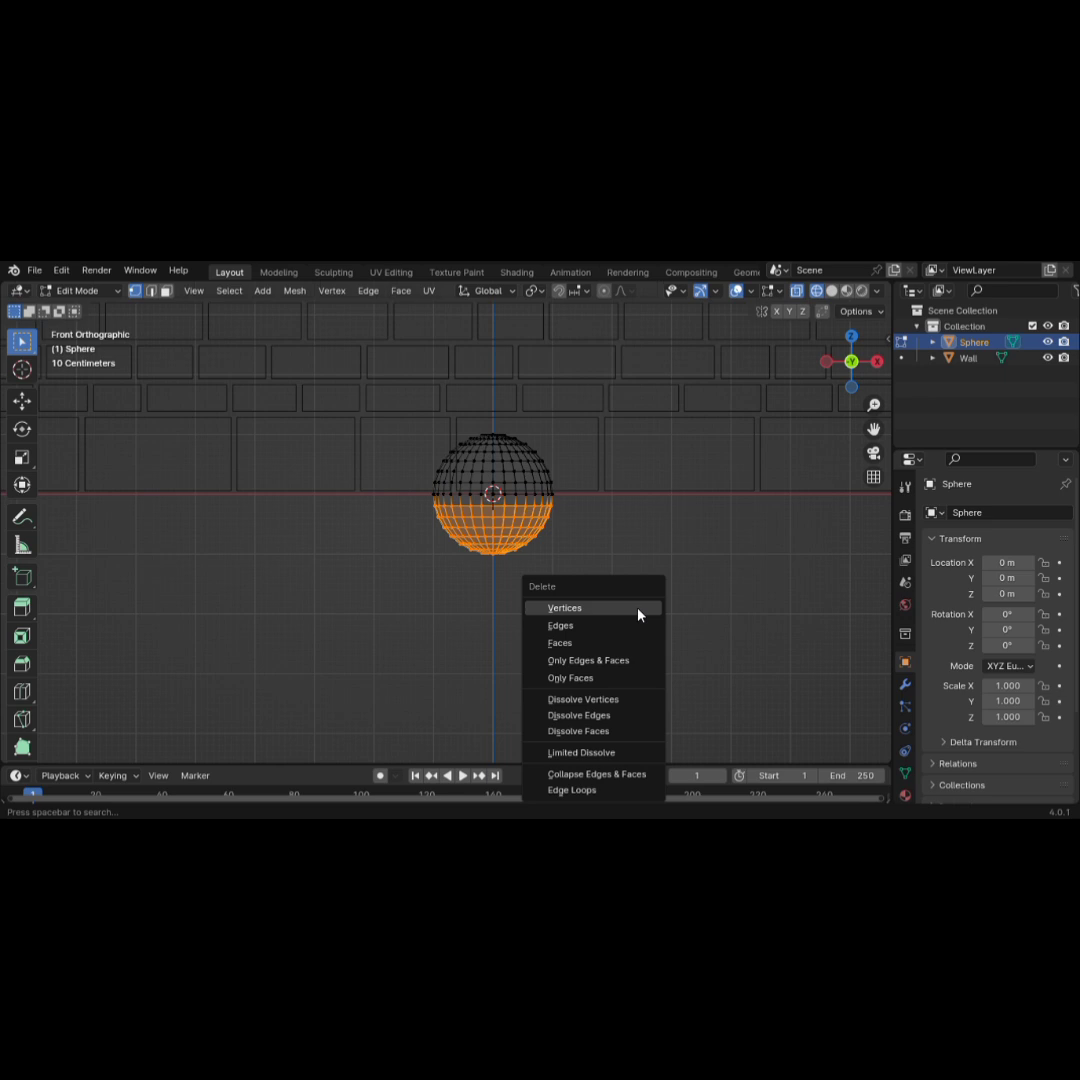
left_click(638, 614)
- Move the hemisphere's open bottom edge loop down along Z by about 1.45 m
scroll(490, 515, "up", 4)
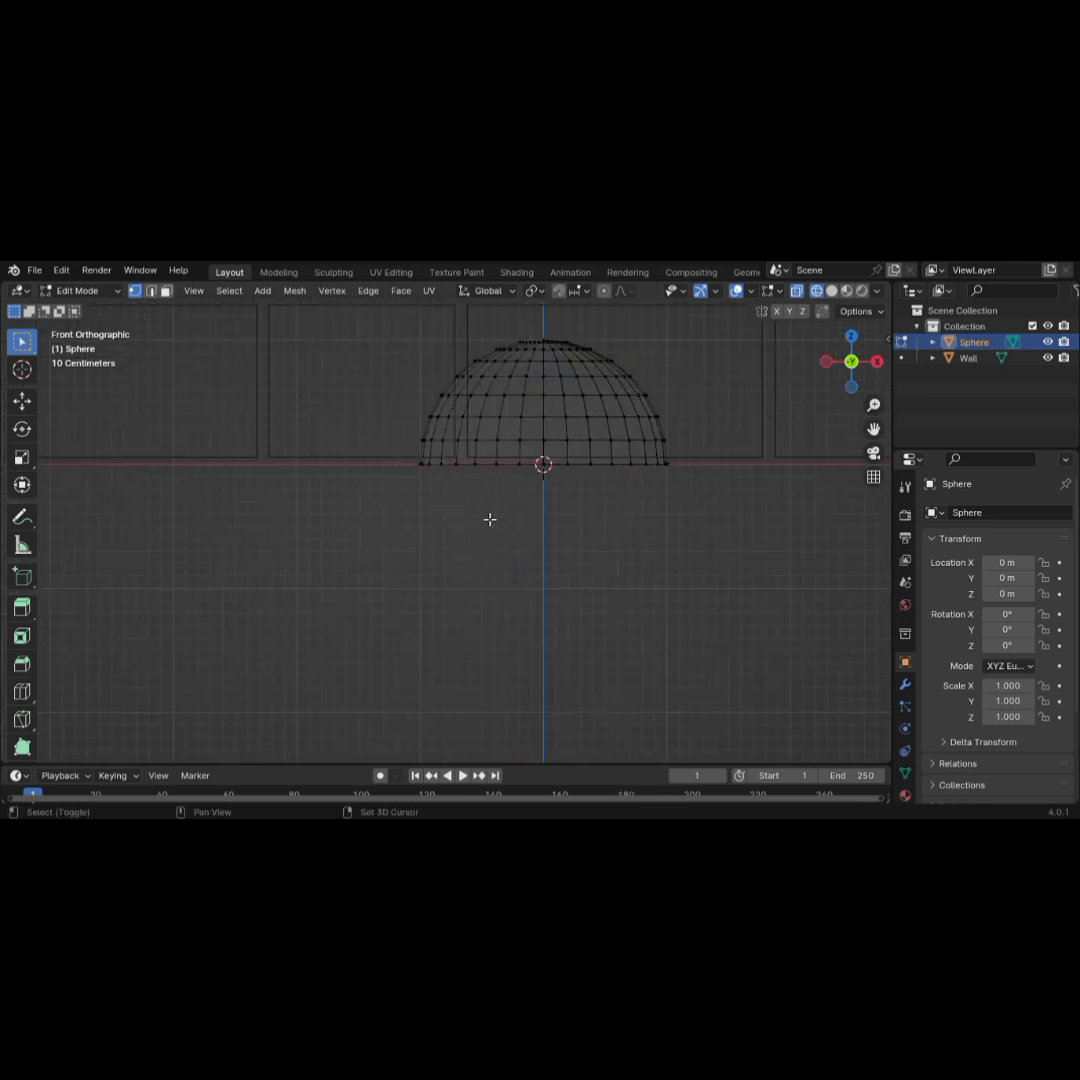
left_click(515, 473, "alt")
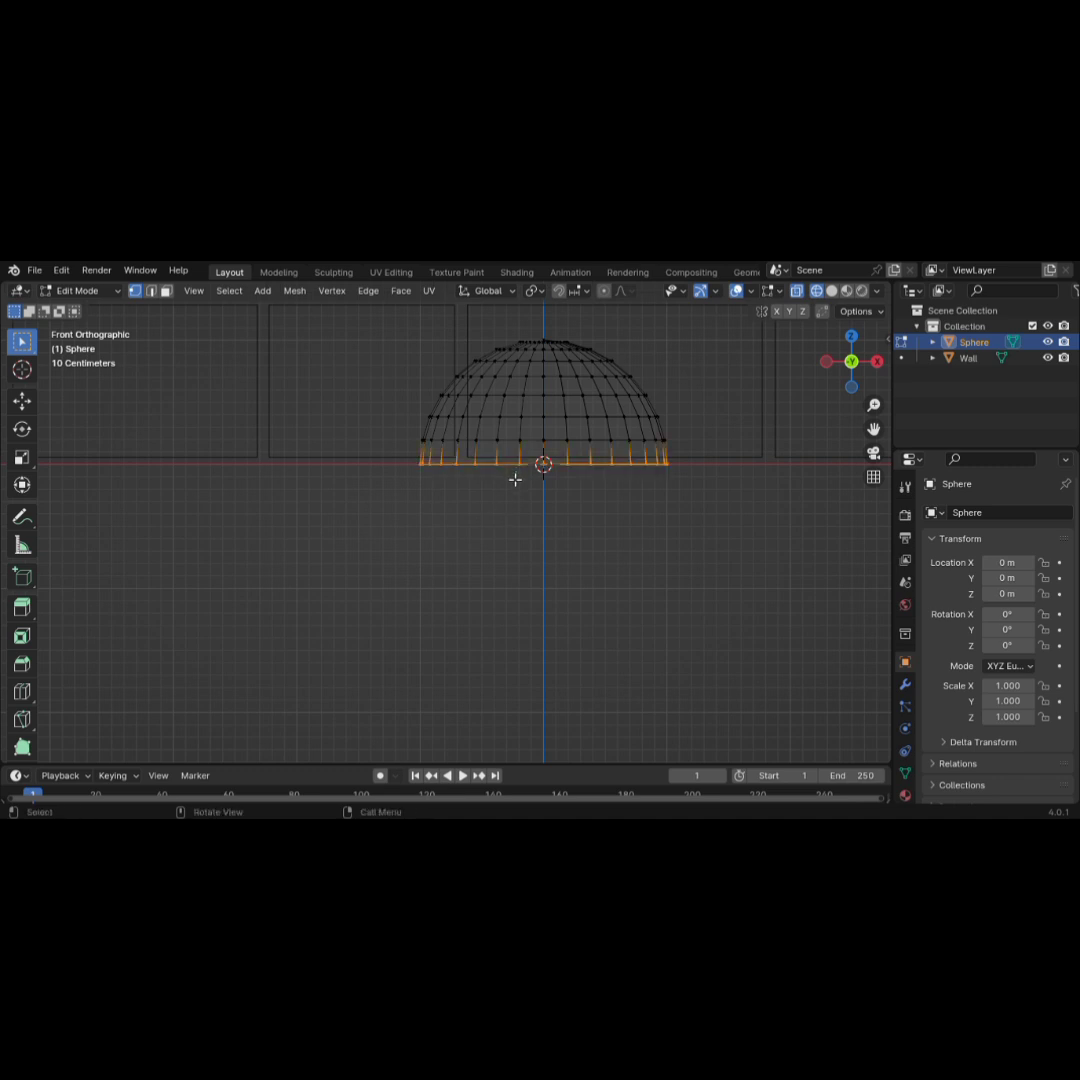
key("e")
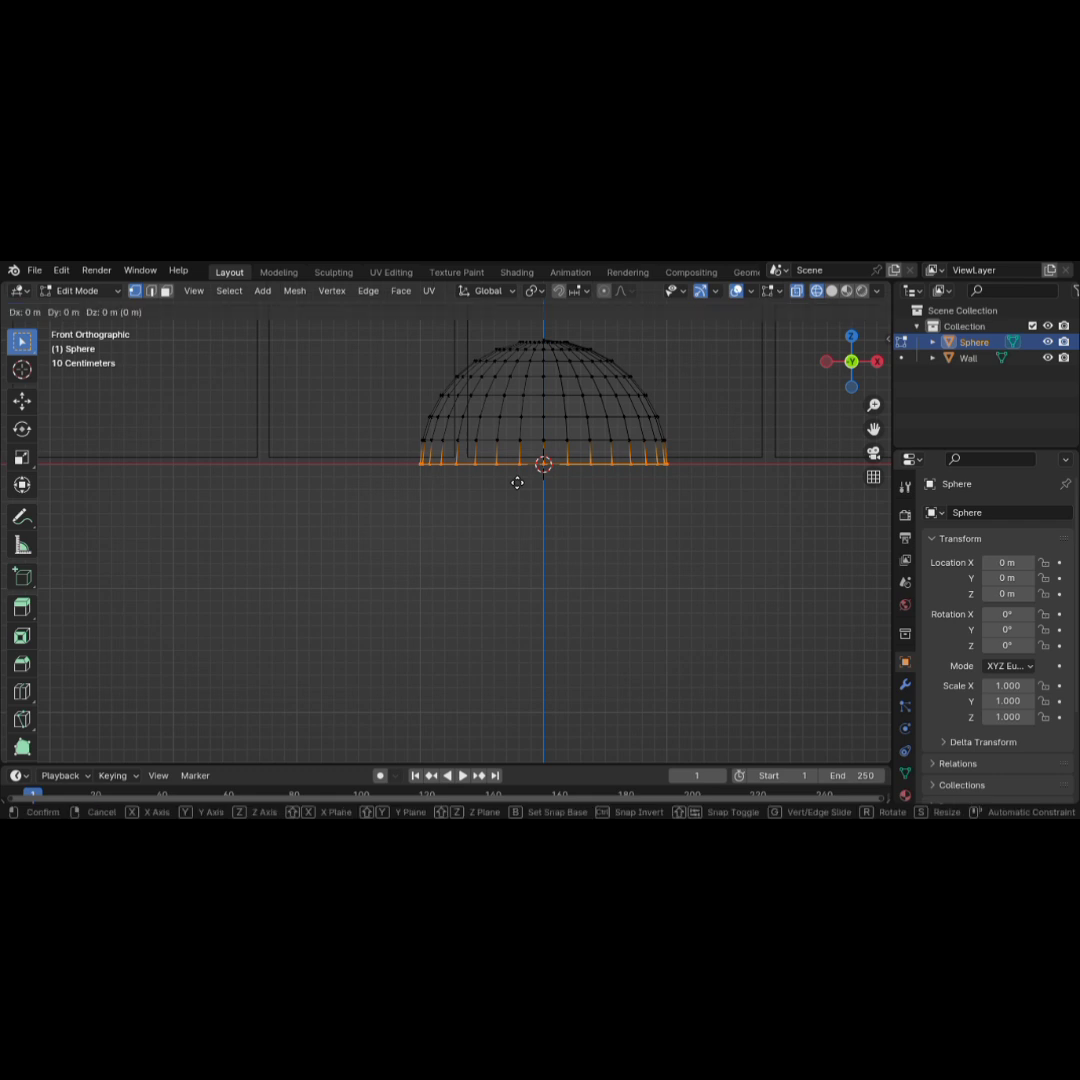
key("z")
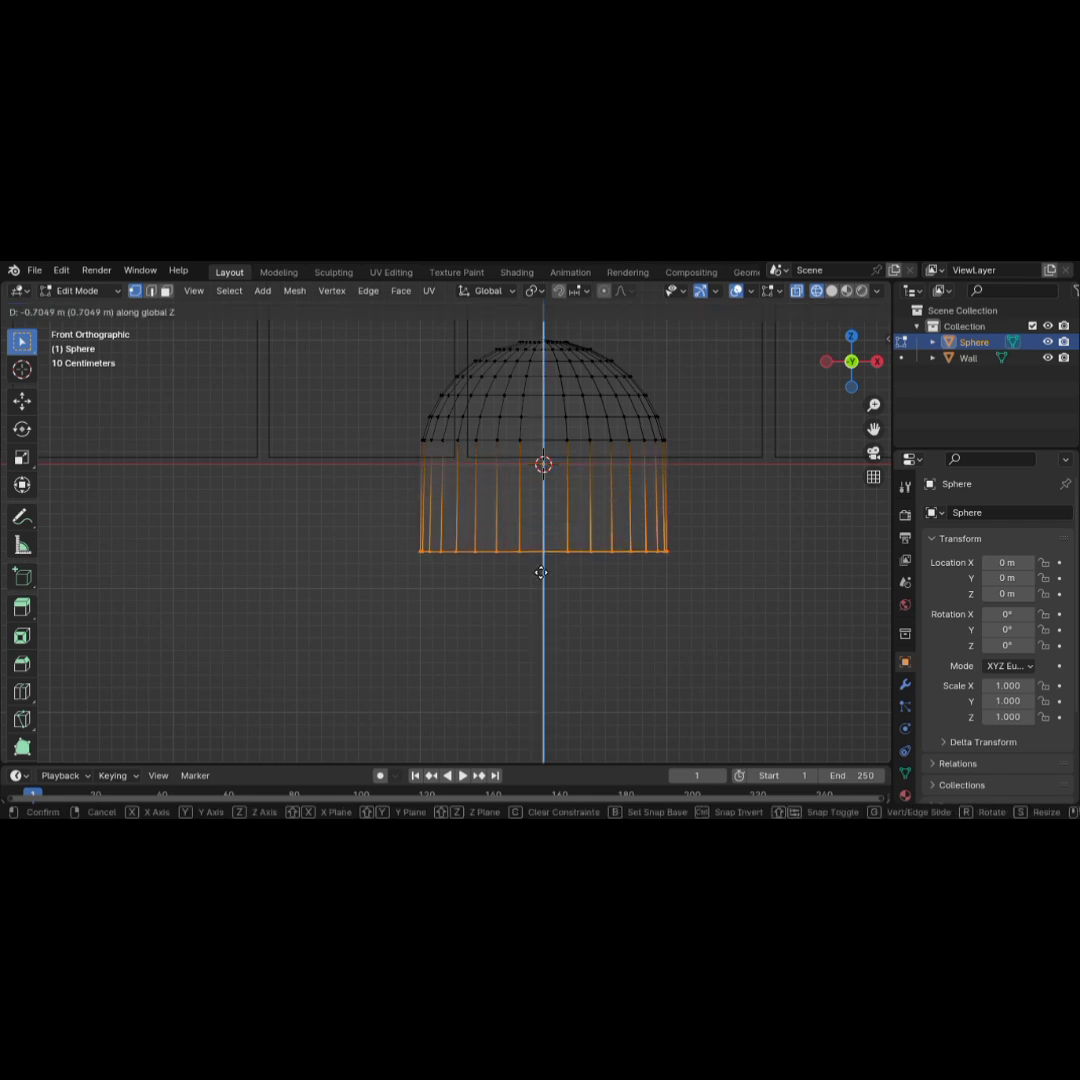
left_click(564, 649)
scroll(565, 621, "up", 2)
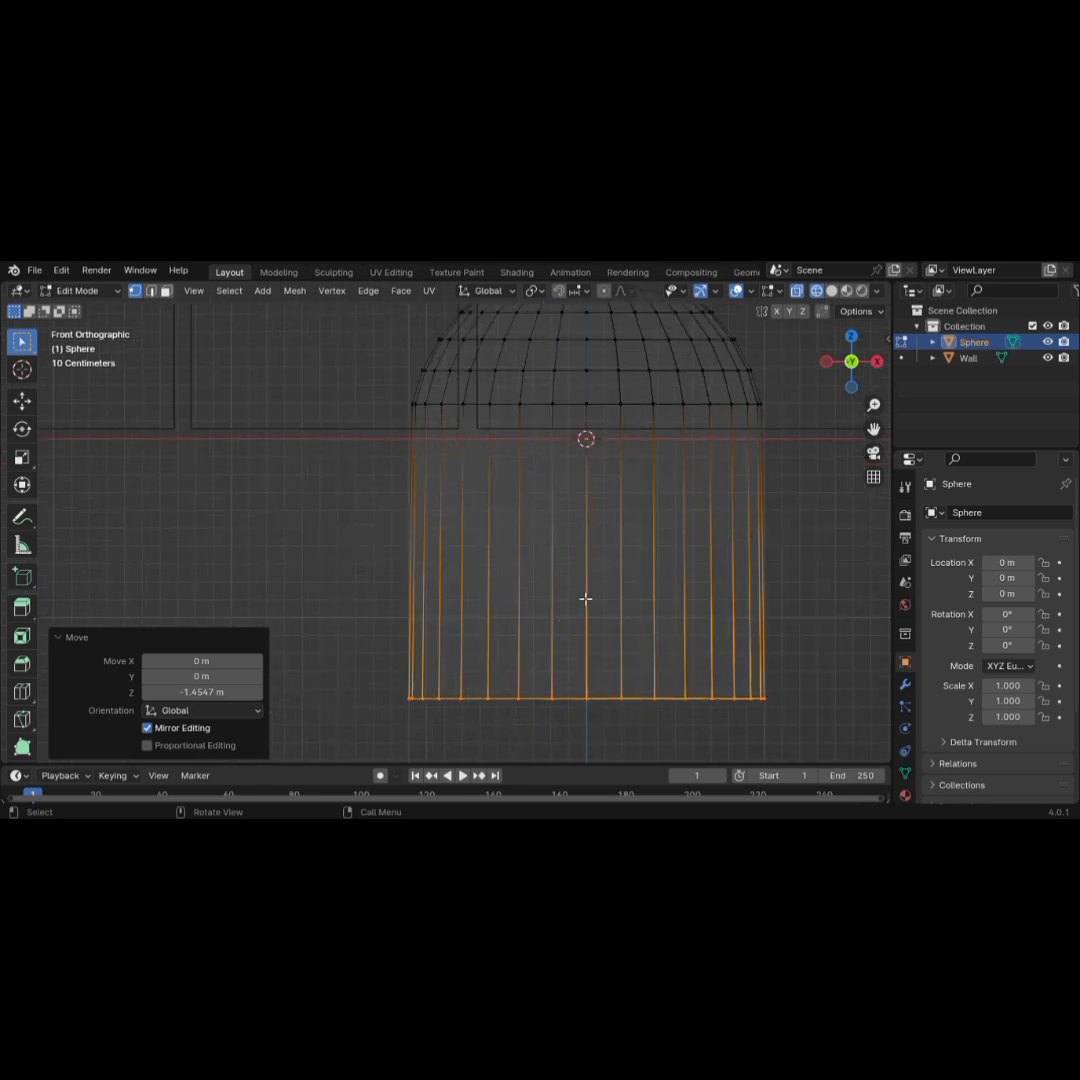
- Add six evenly spaced loop cuts around the dome's straight side walls and return to solid display
key("2")
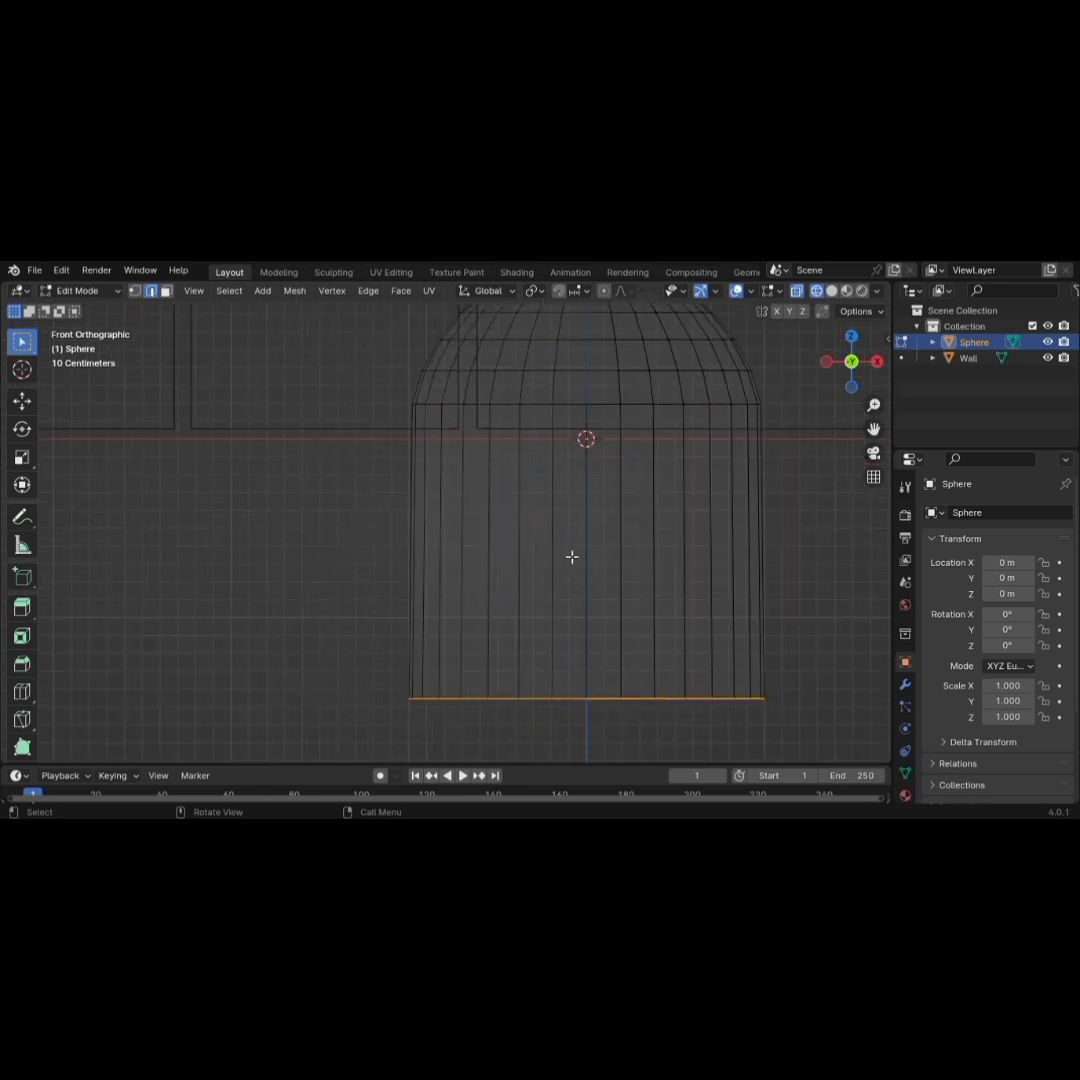
key("alt+a")
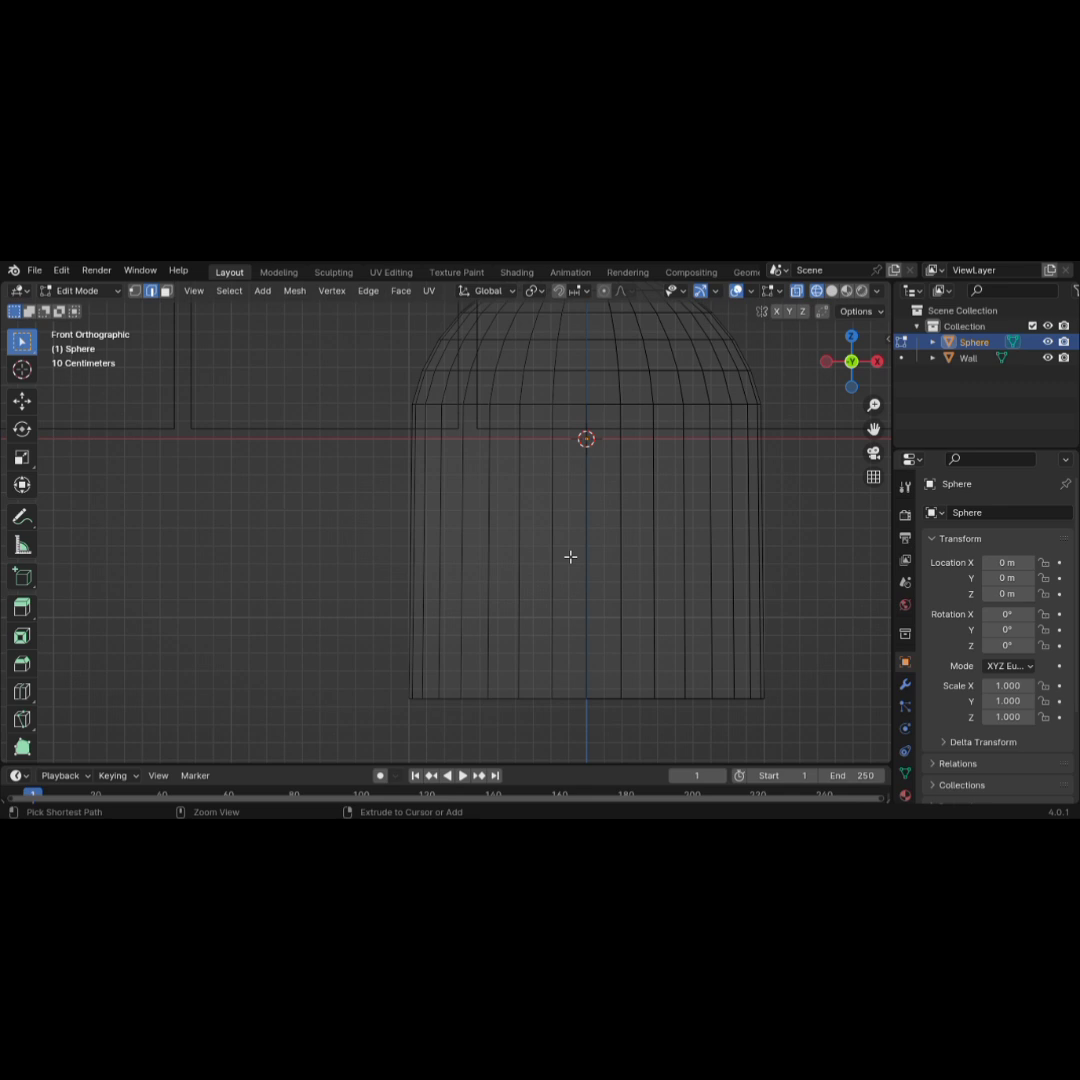
key("ctrl+r")
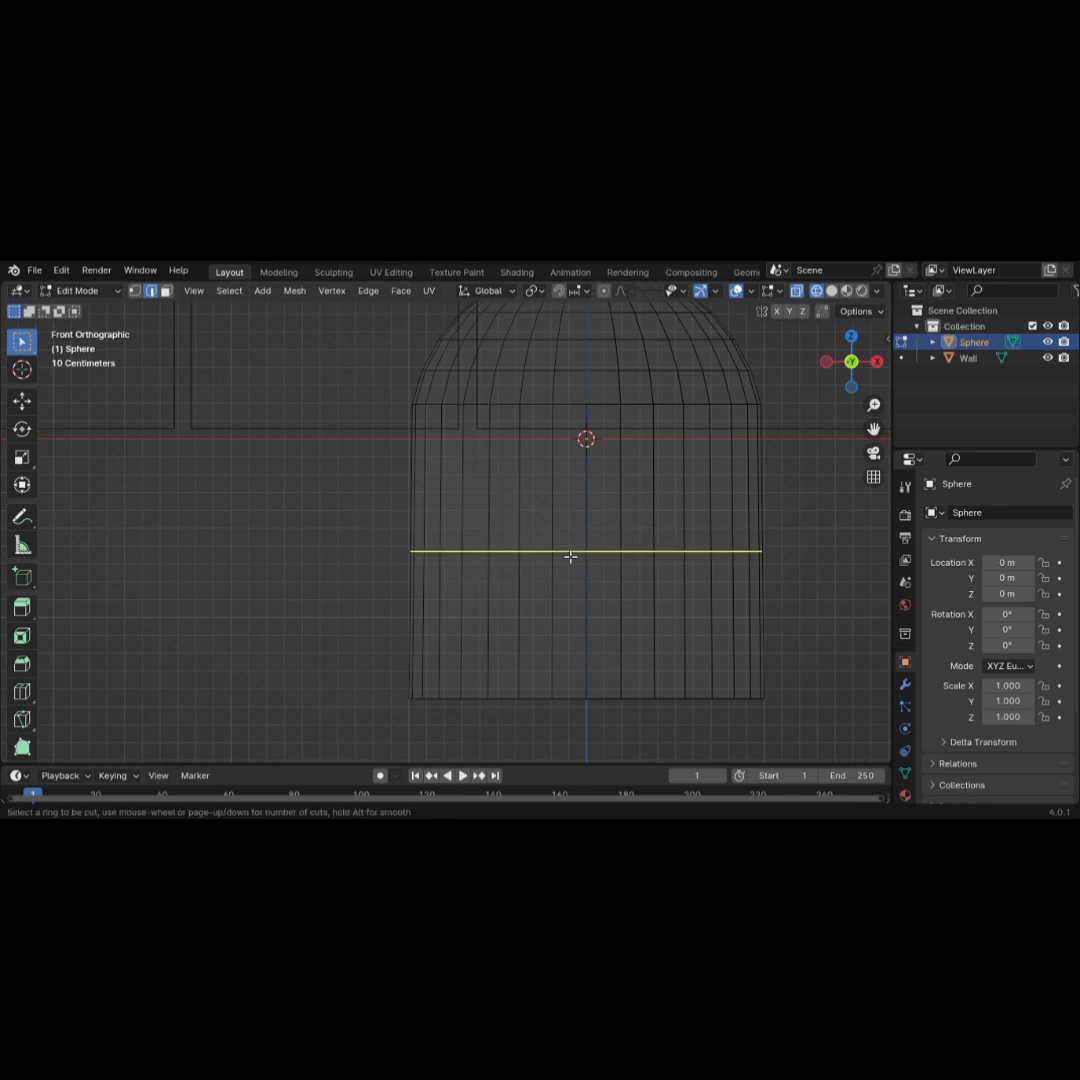
scroll(570, 556, "up", 6)
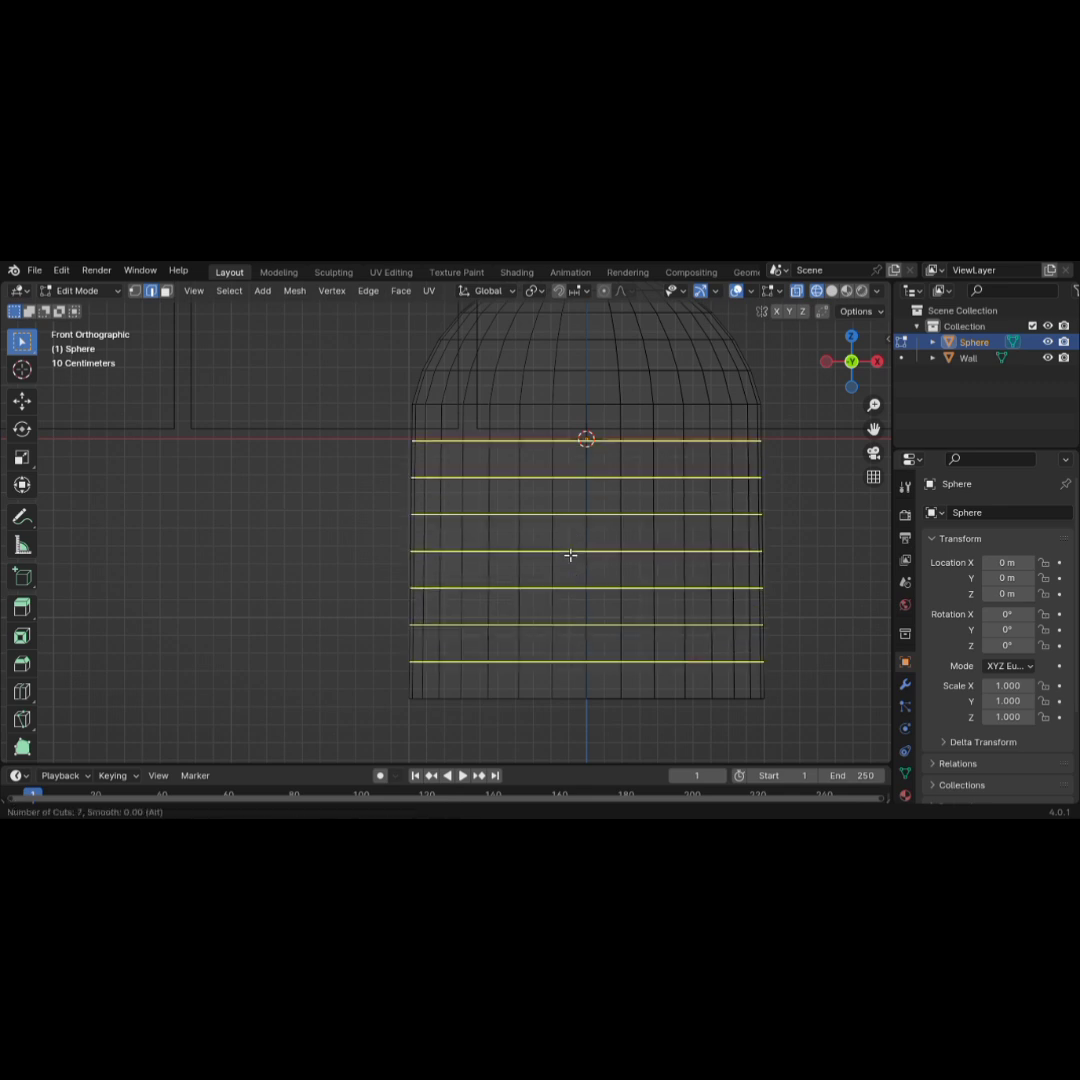
scroll(570, 555, "down", 1)
left_click(570, 555)
right_click(570, 555)
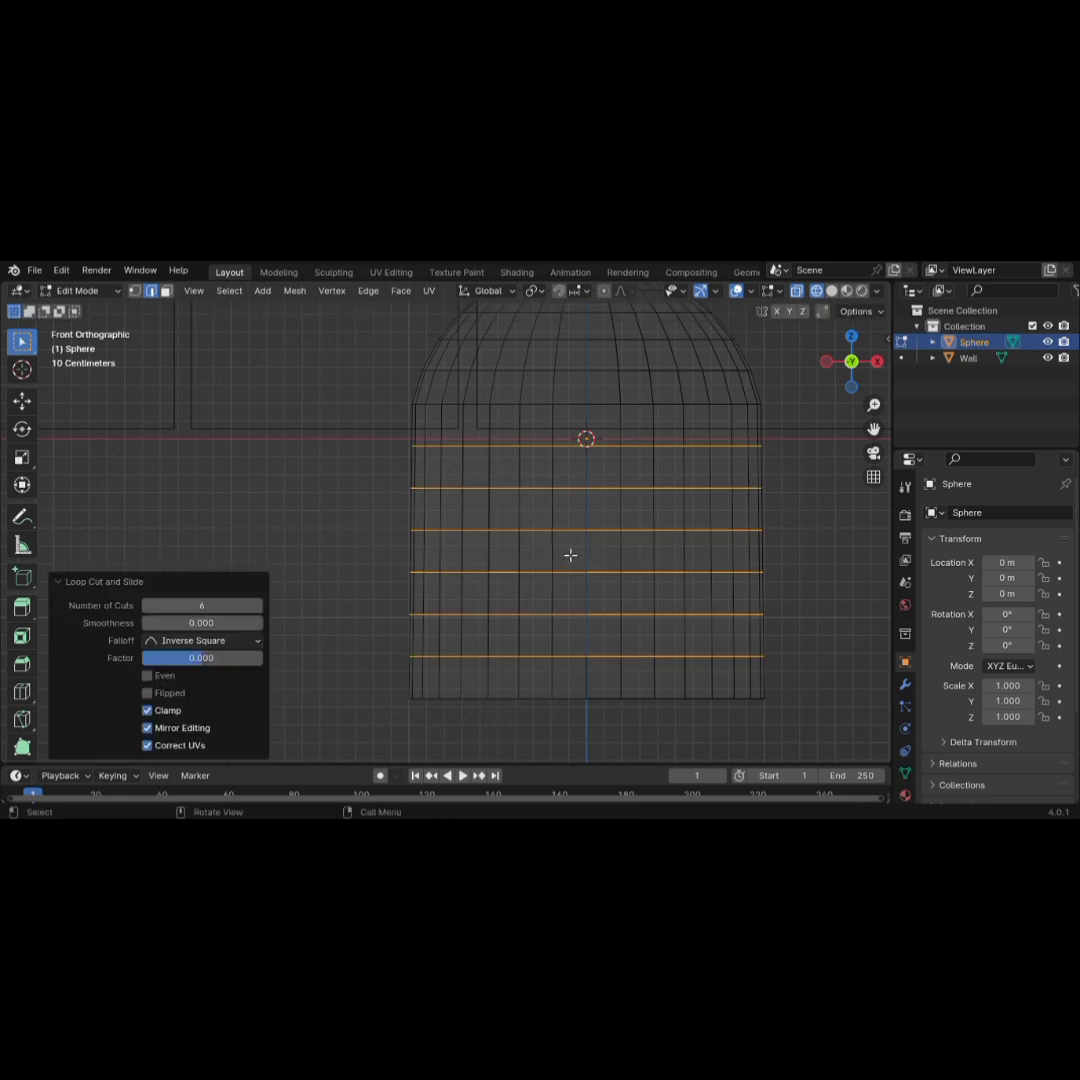
scroll(570, 555, "down", 3)
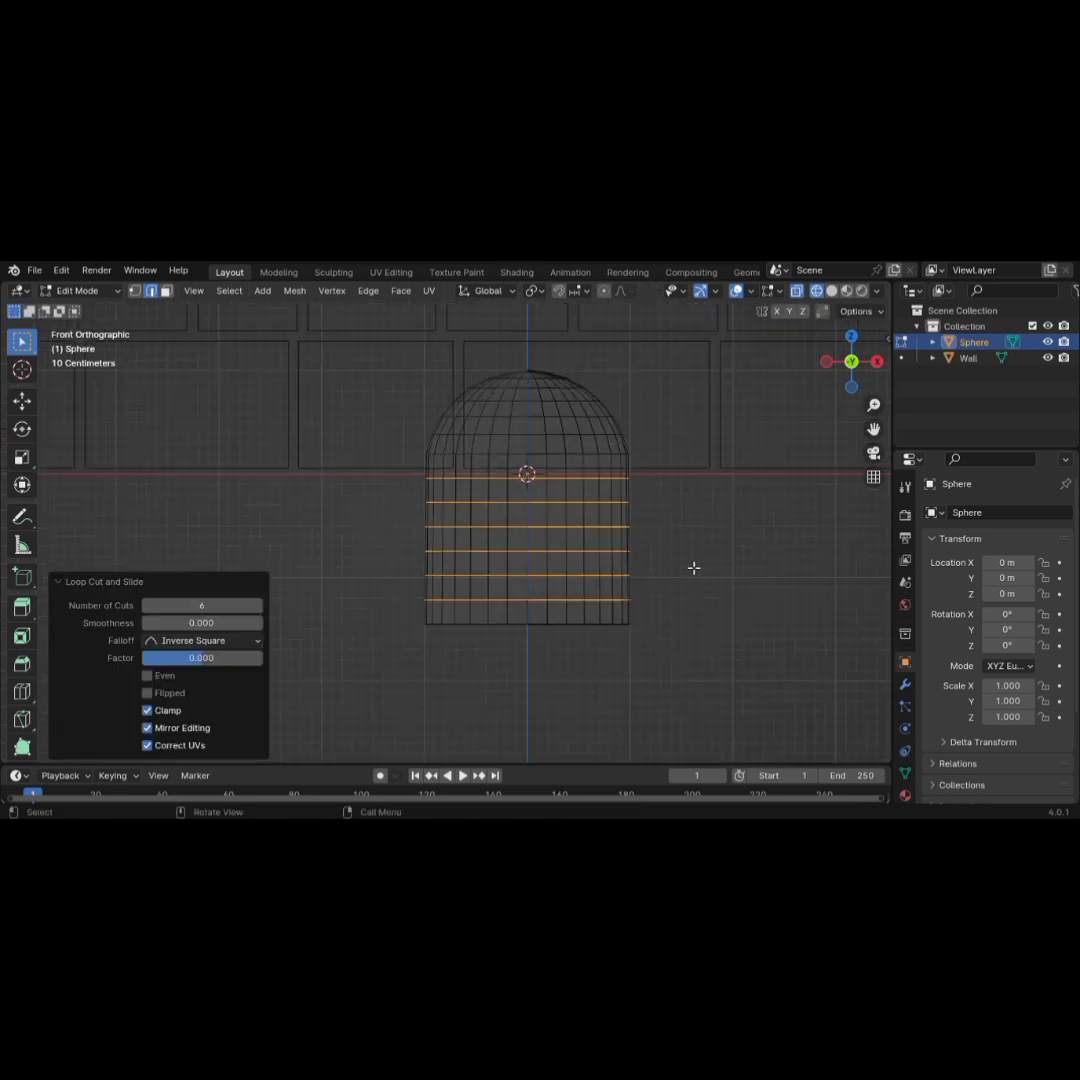
key("shift+z")
scroll(692, 568, "up", 1)
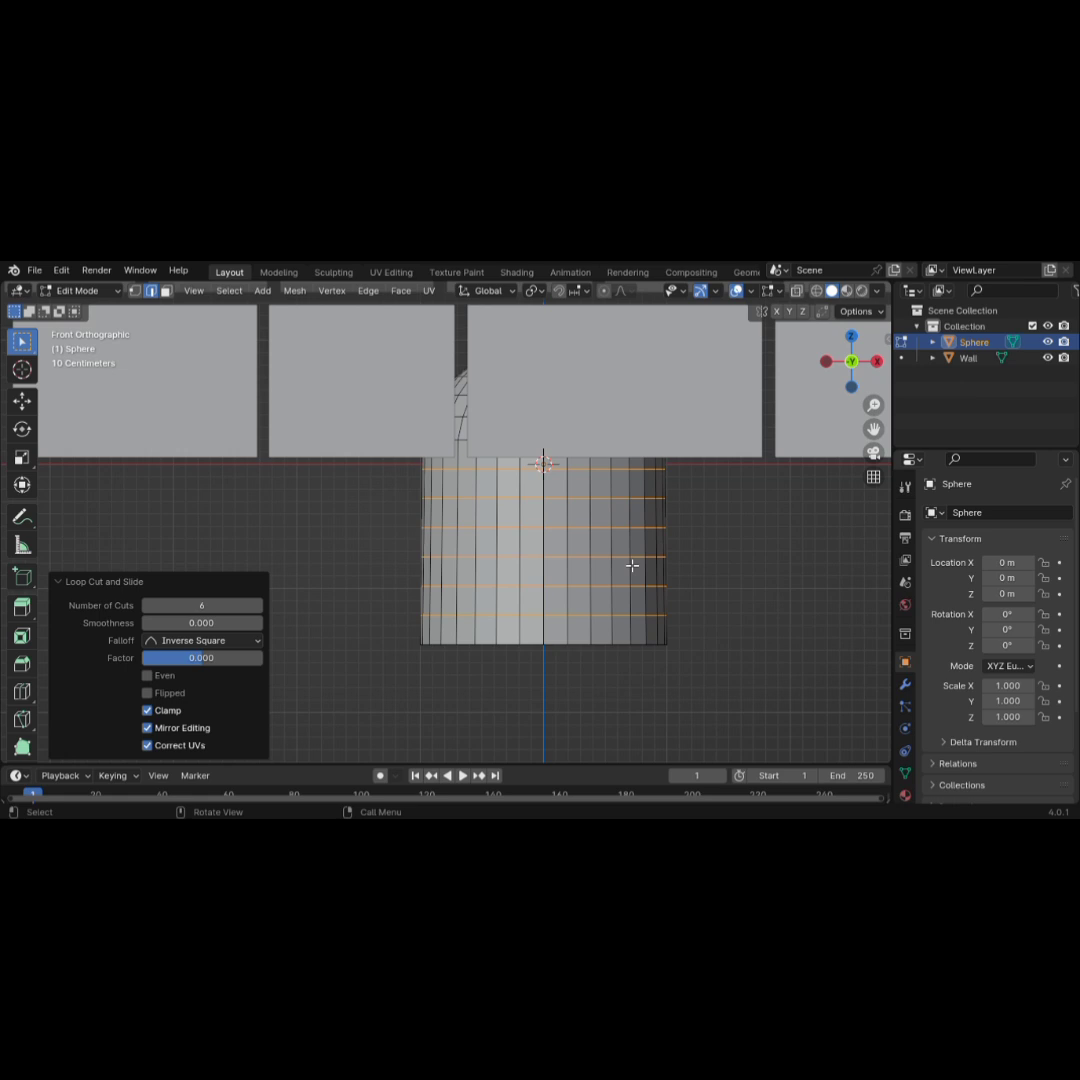
- In left view, move the whole dome mesh about -4.66 m along Y and 14.4 m up along Z, in front of the wall
key("a")
scroll(632, 565, "down", 8)
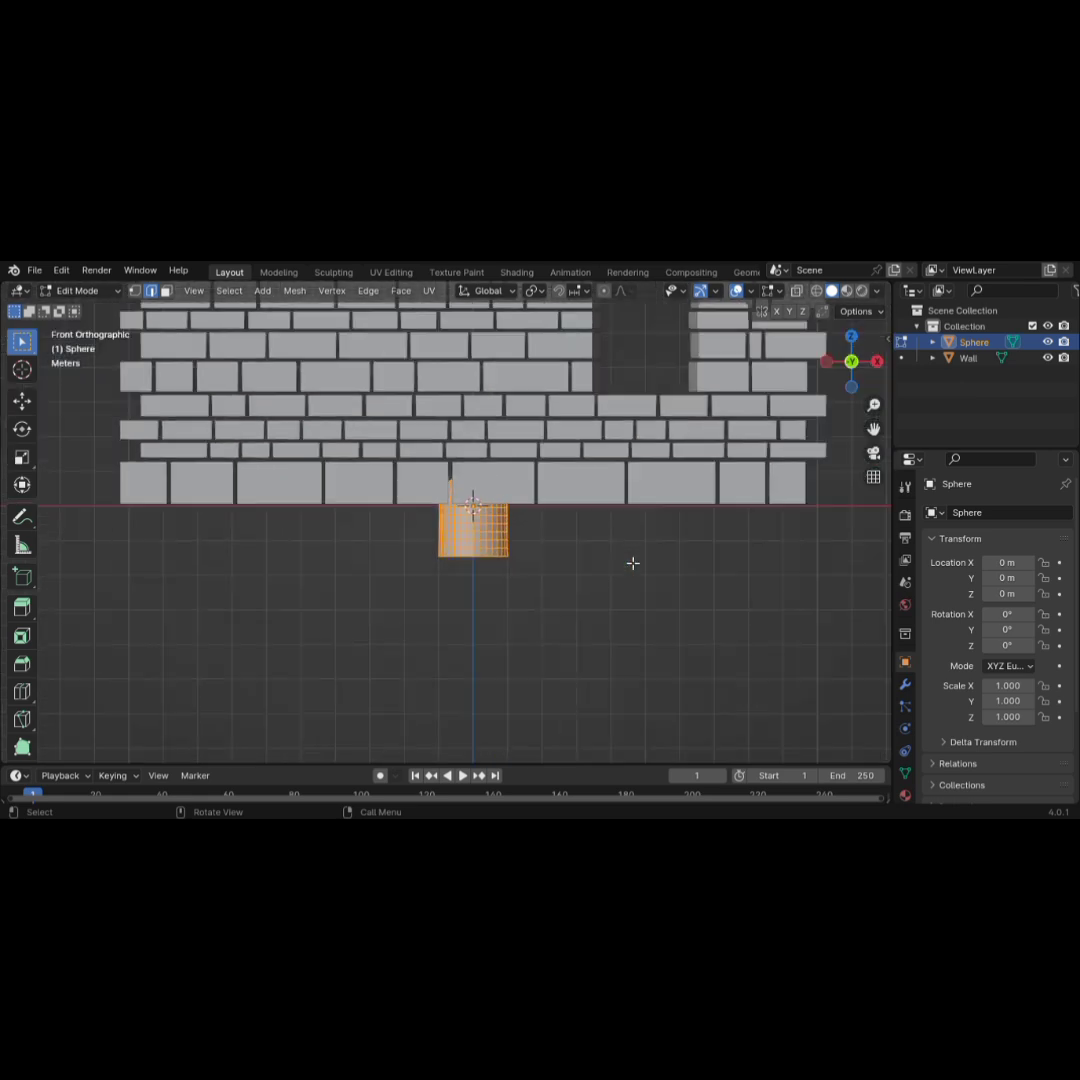
key("ctrl+KP_3")
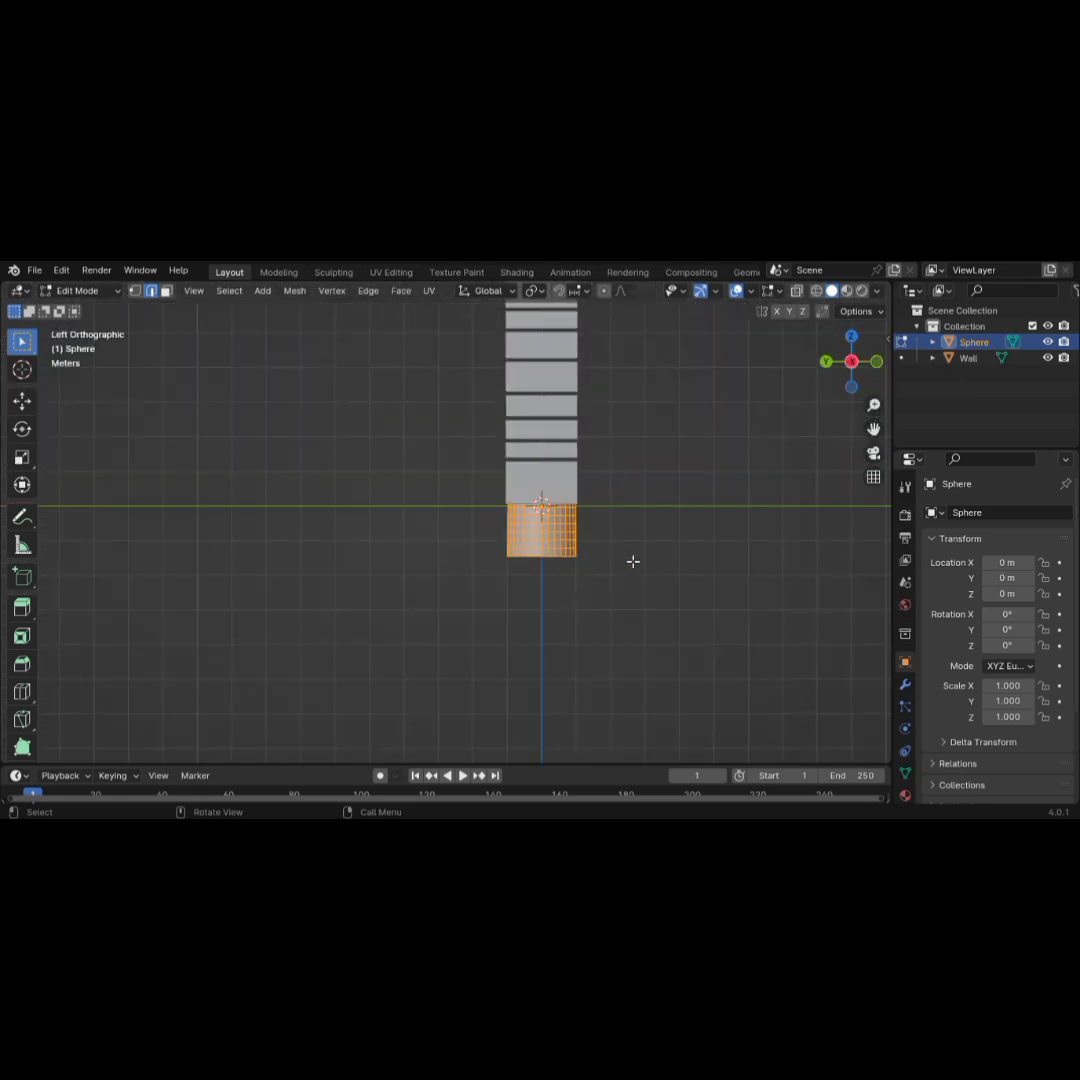
scroll(618, 568, "down", 1)
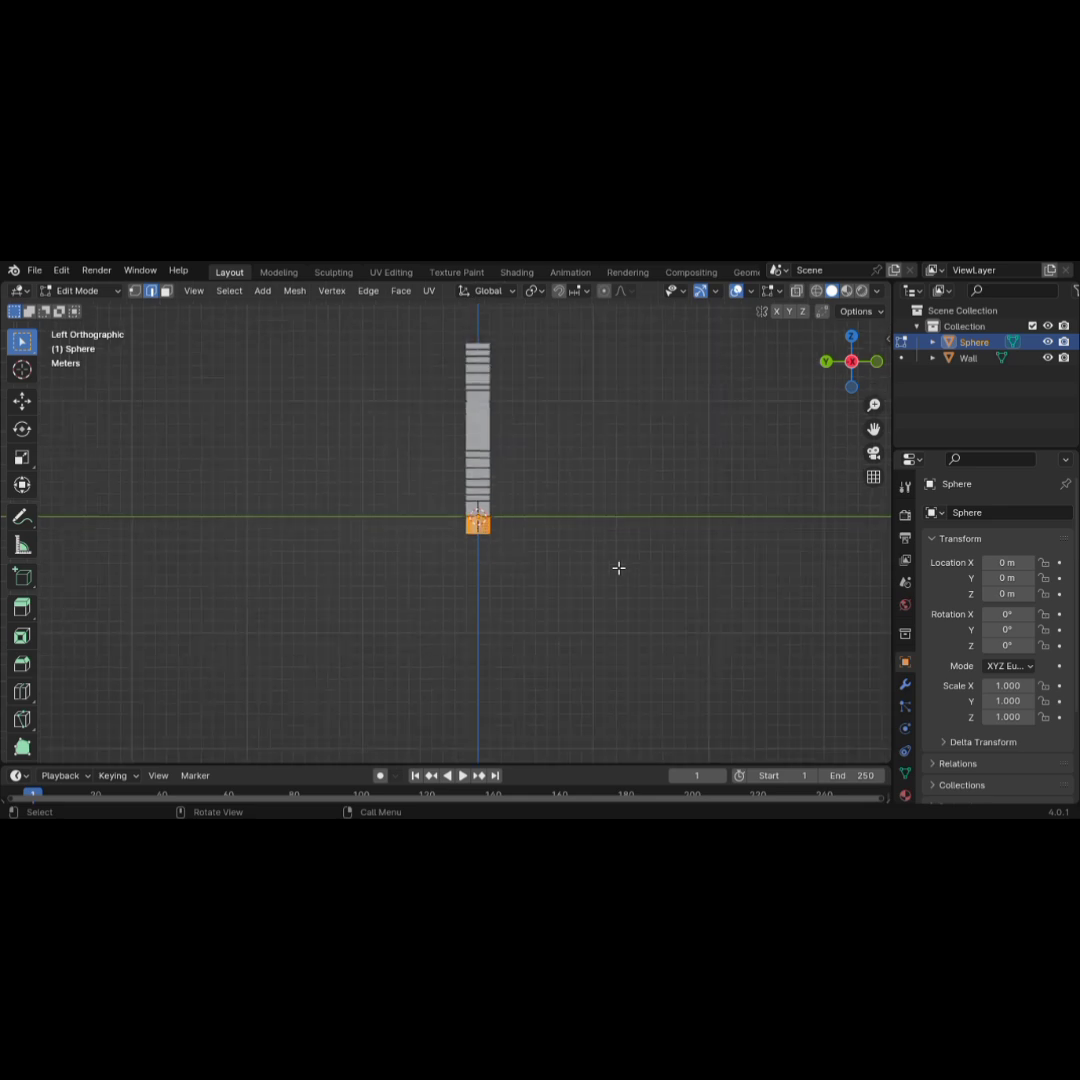
middle_click_drag(615, 518, 575, 670, "shift")
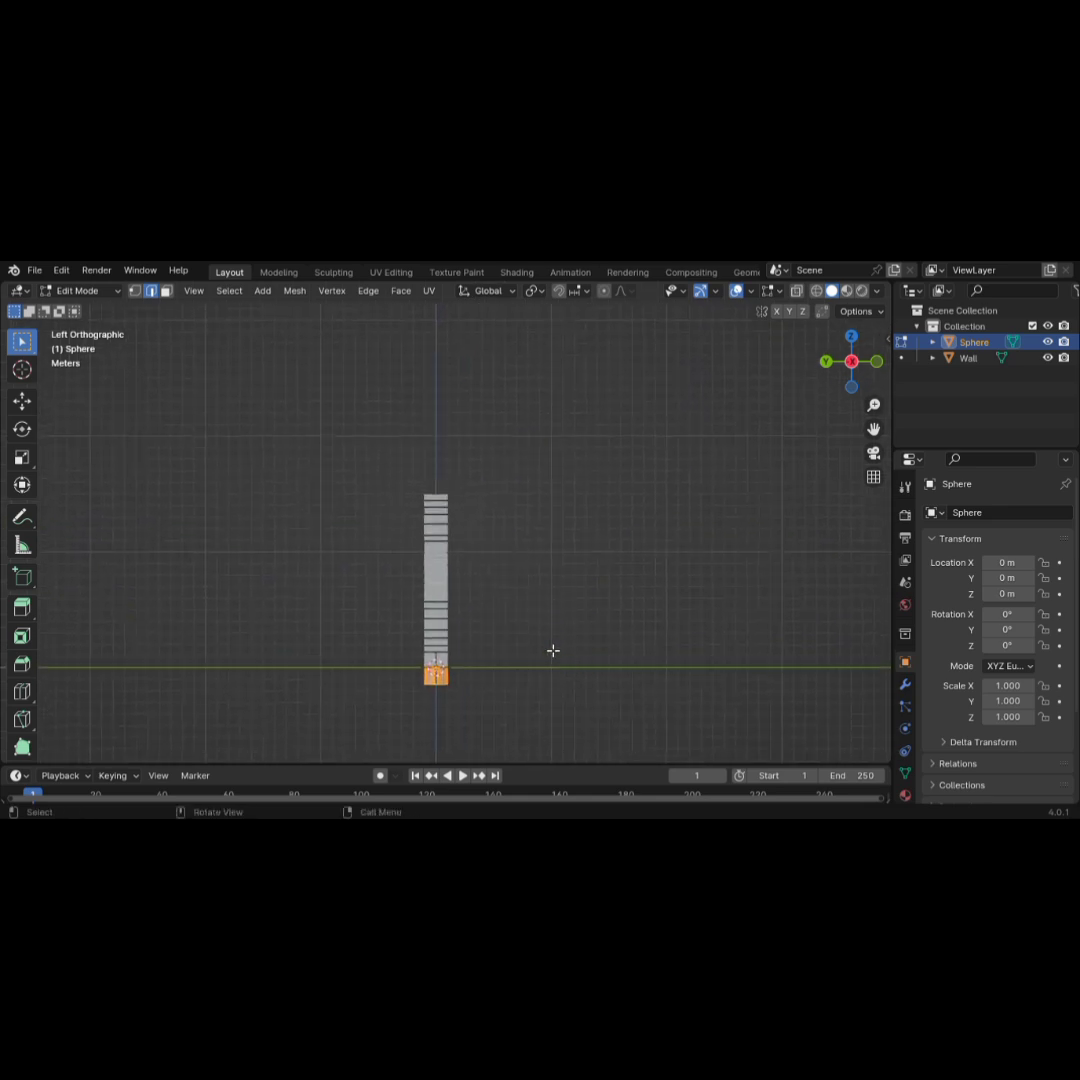
key("g")
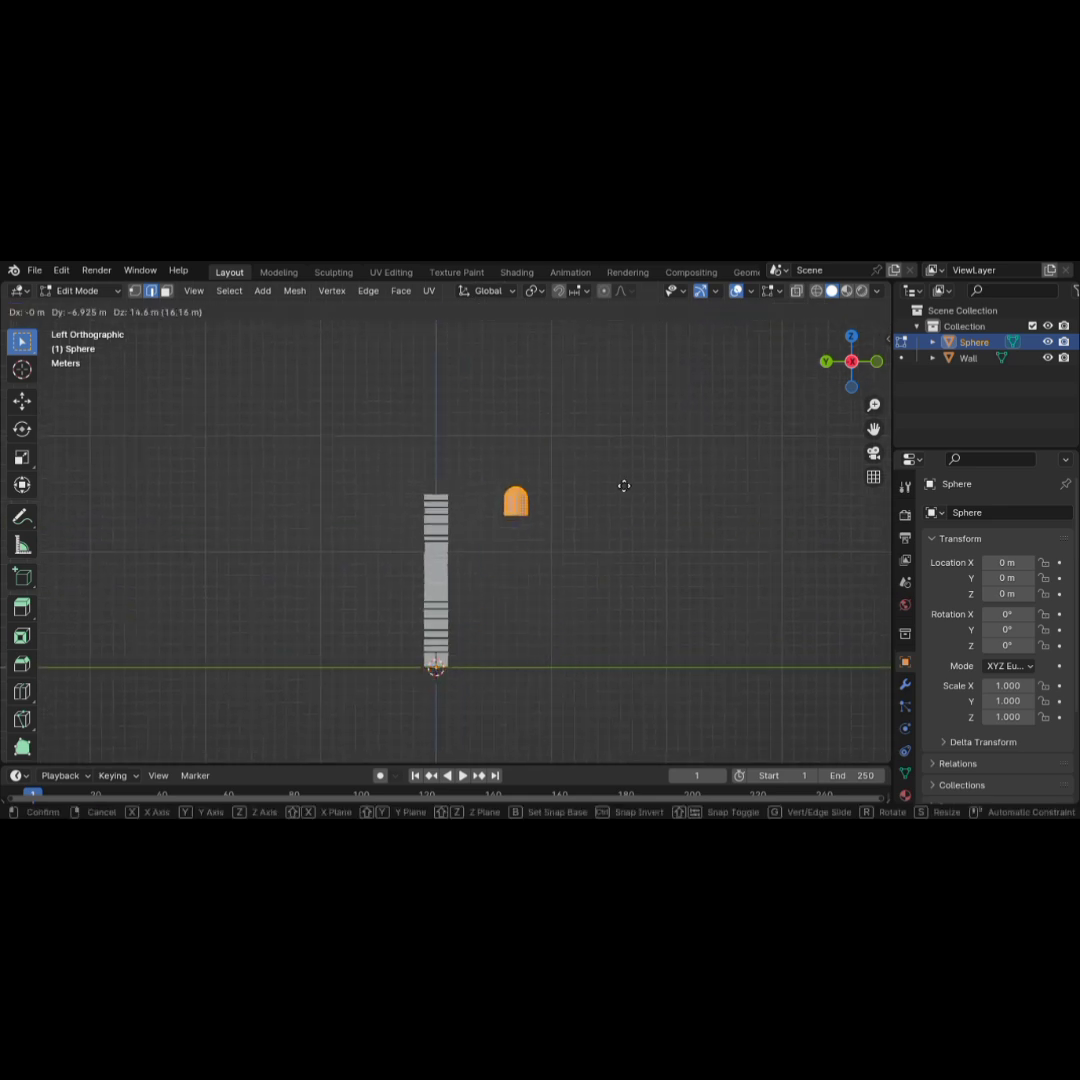
left_click(596, 487)
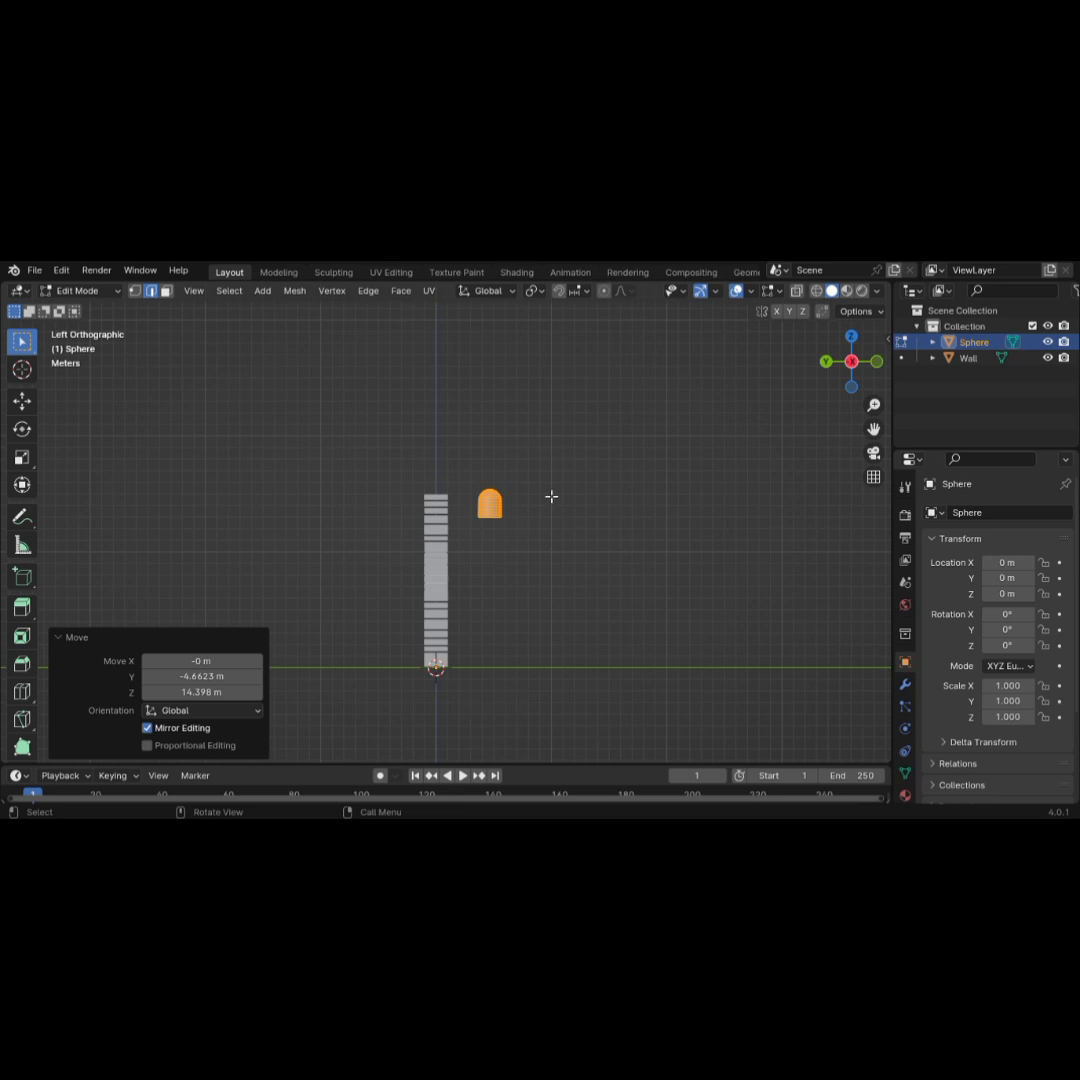
- Rotate the dome mesh 90° about the global X axis so its rounded end points away from the wall
key("r")
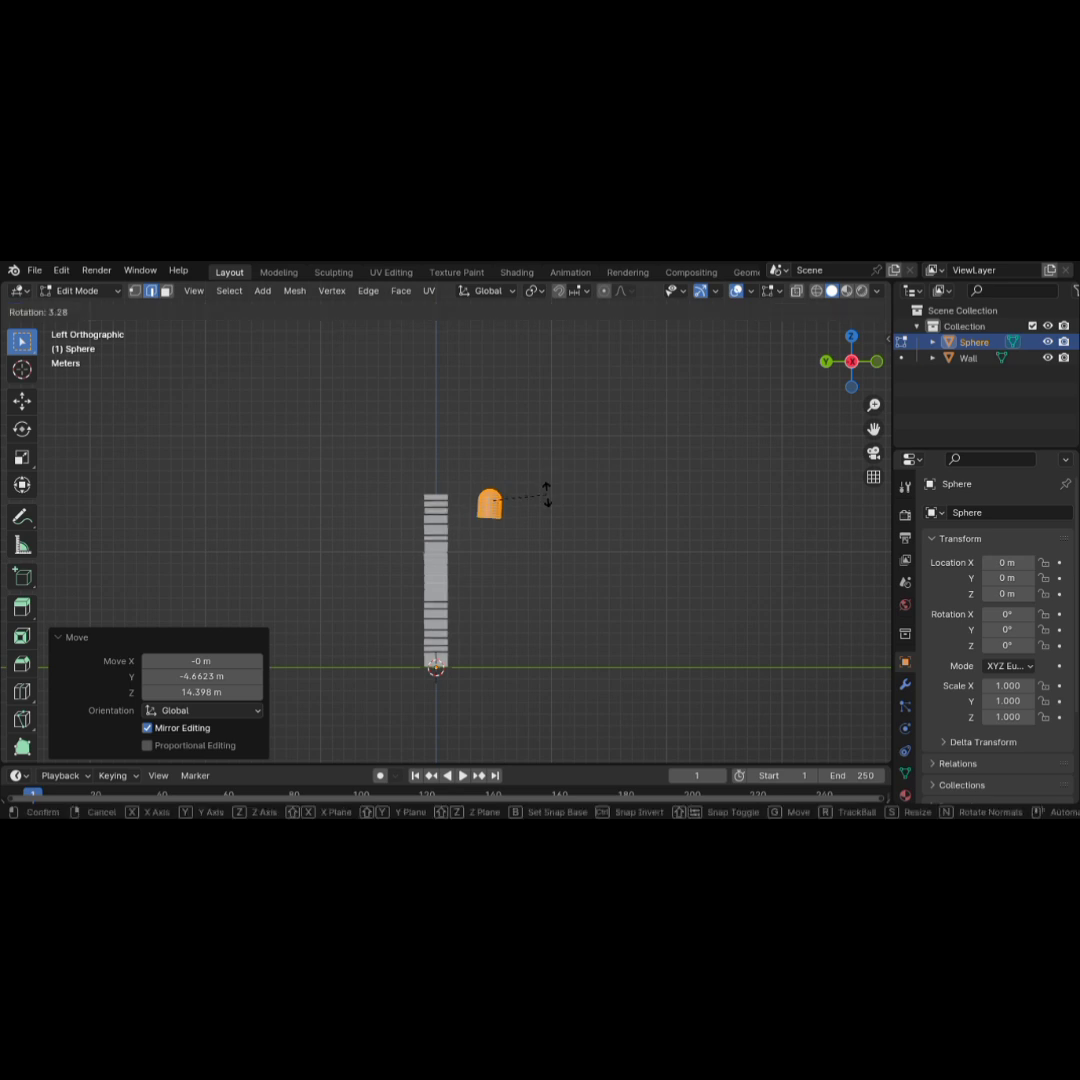
type("x")
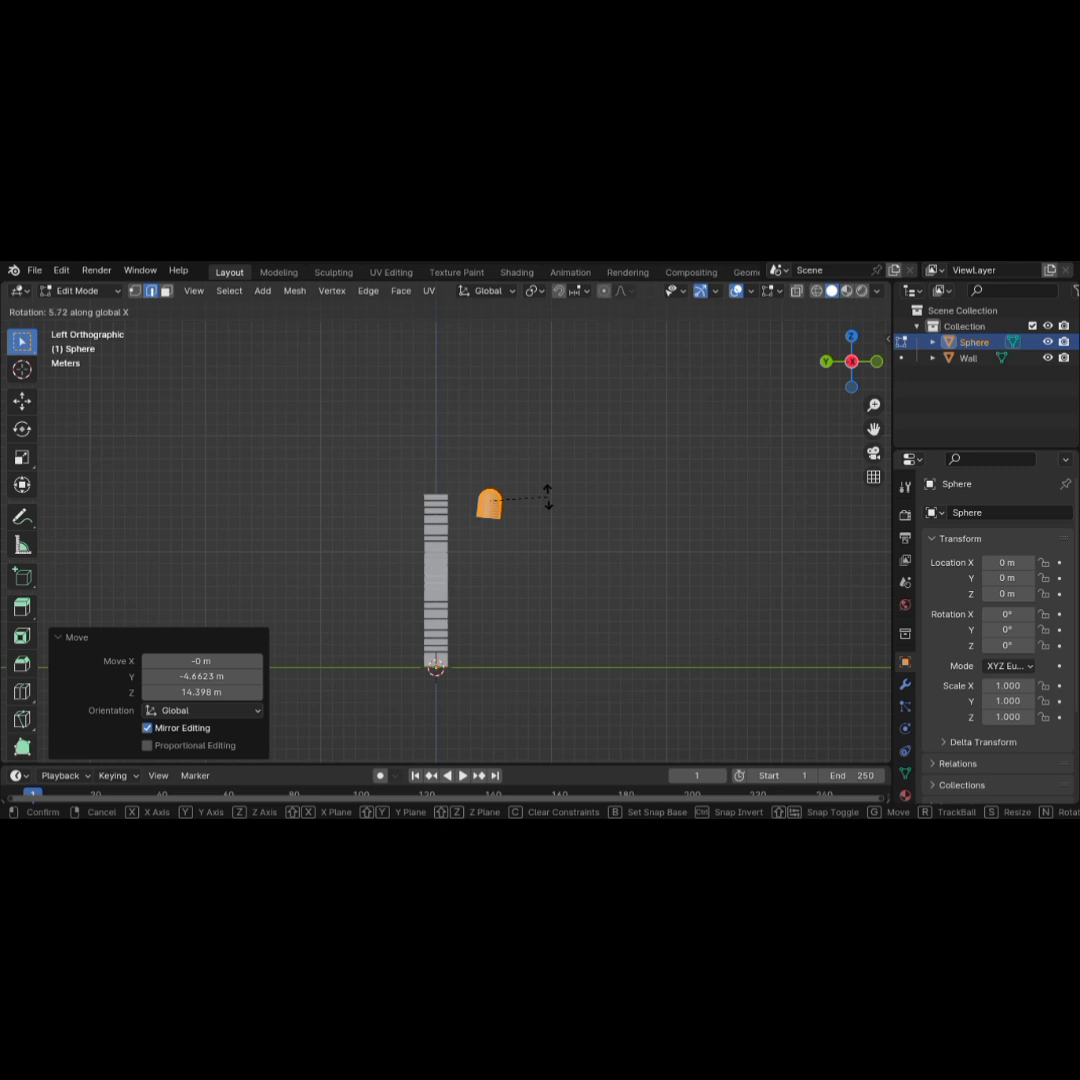
type("90")
key("Return")
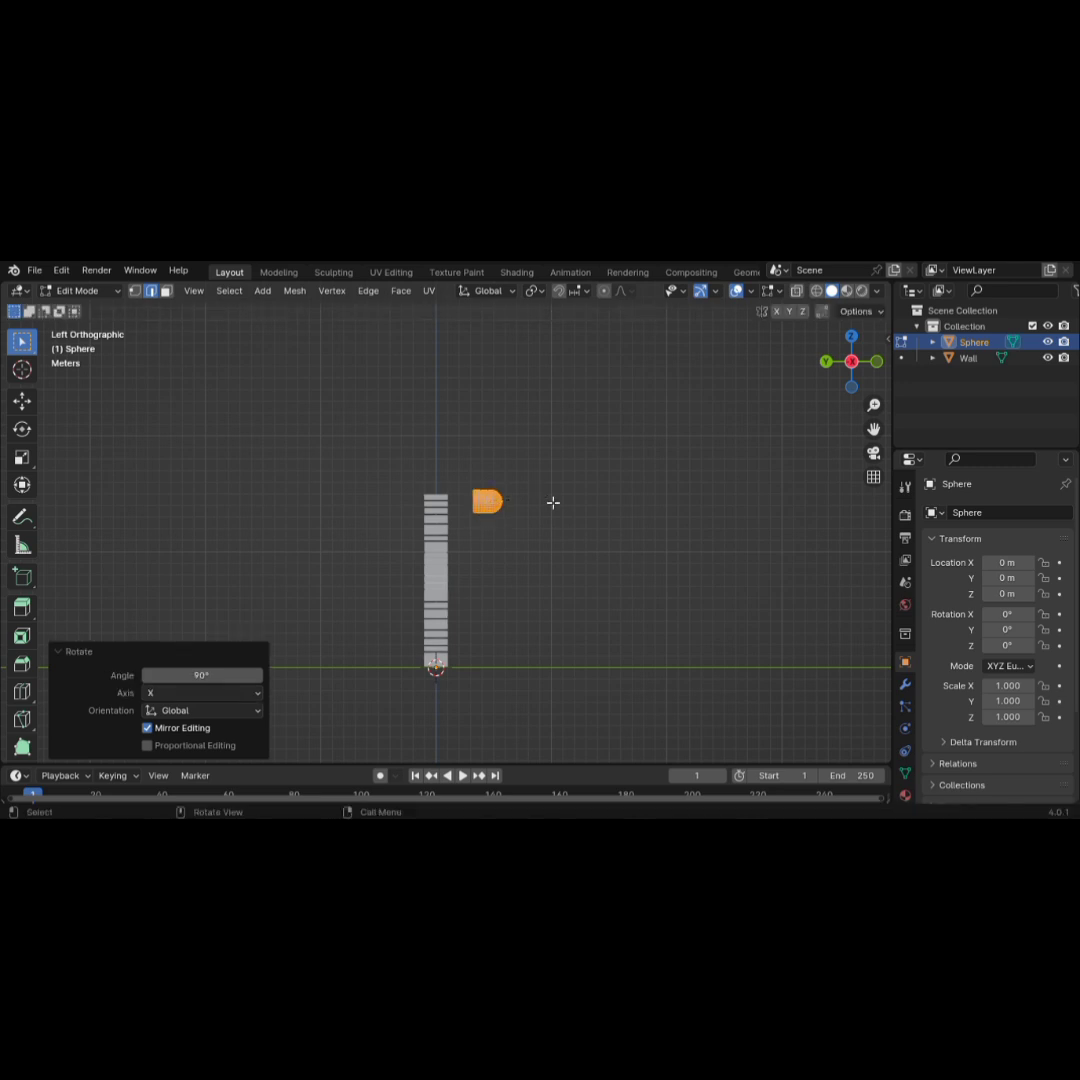
- Move the dome mesh about 2.33 m along Y and -2.13 m along Z, setting its open end against the wall's face
key("g")
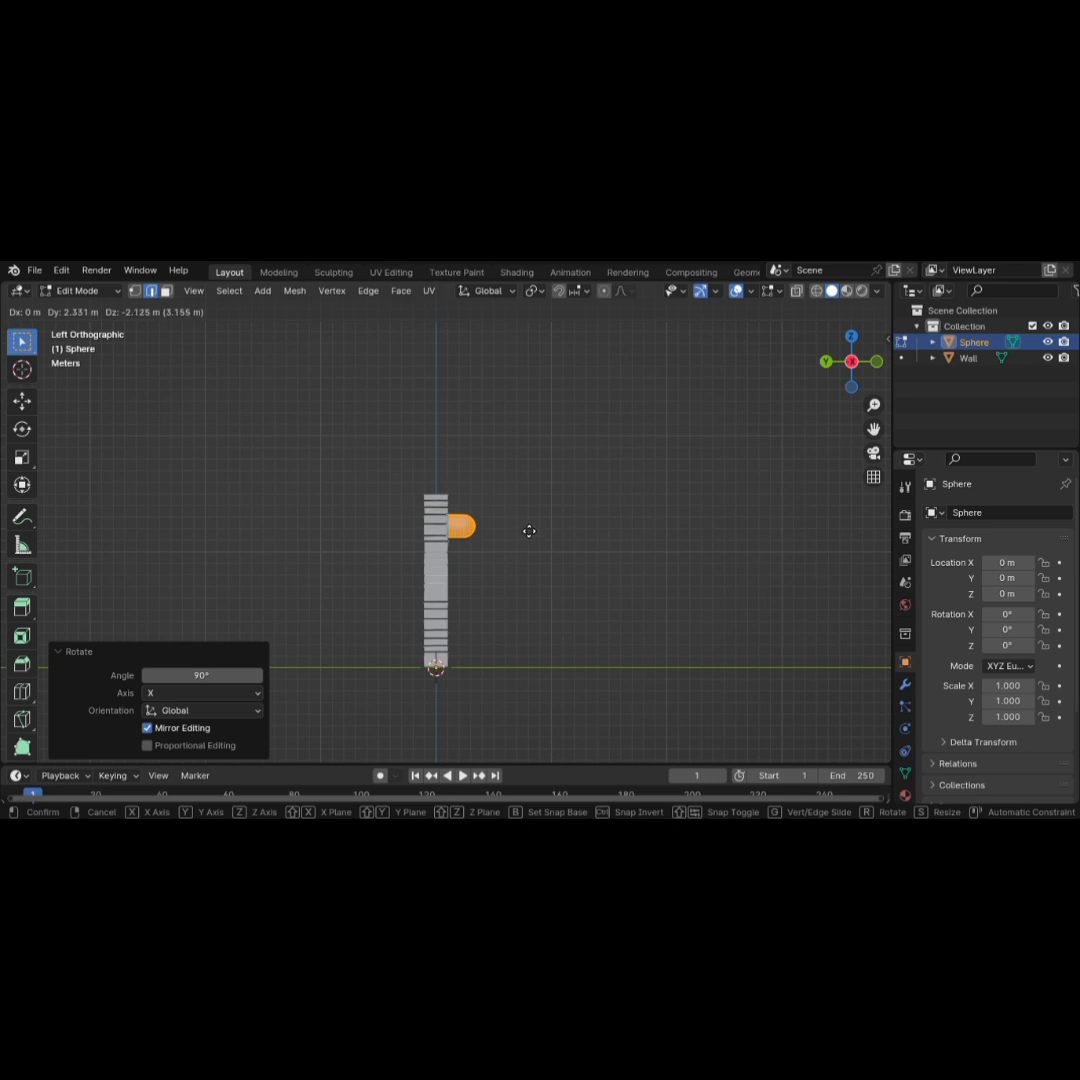
left_click(530, 534)
middle_click_drag(540, 533, 441, 569)
scroll(530, 570, "up", 3)
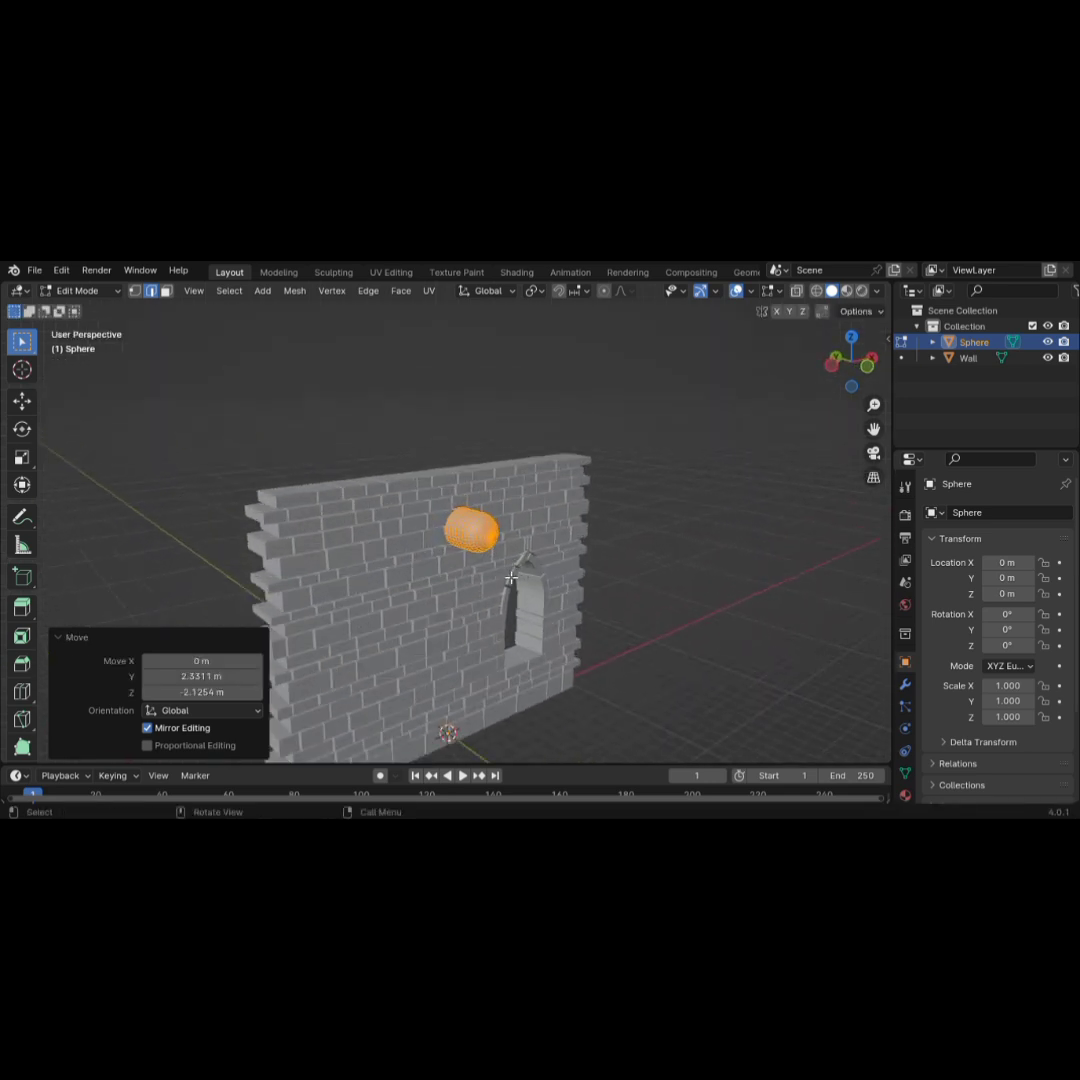
mouse_move(517, 607)
middle_mouse_down()
mouse_move(559, 588)
mouse_move(510, 586)
middle_mouse_up()
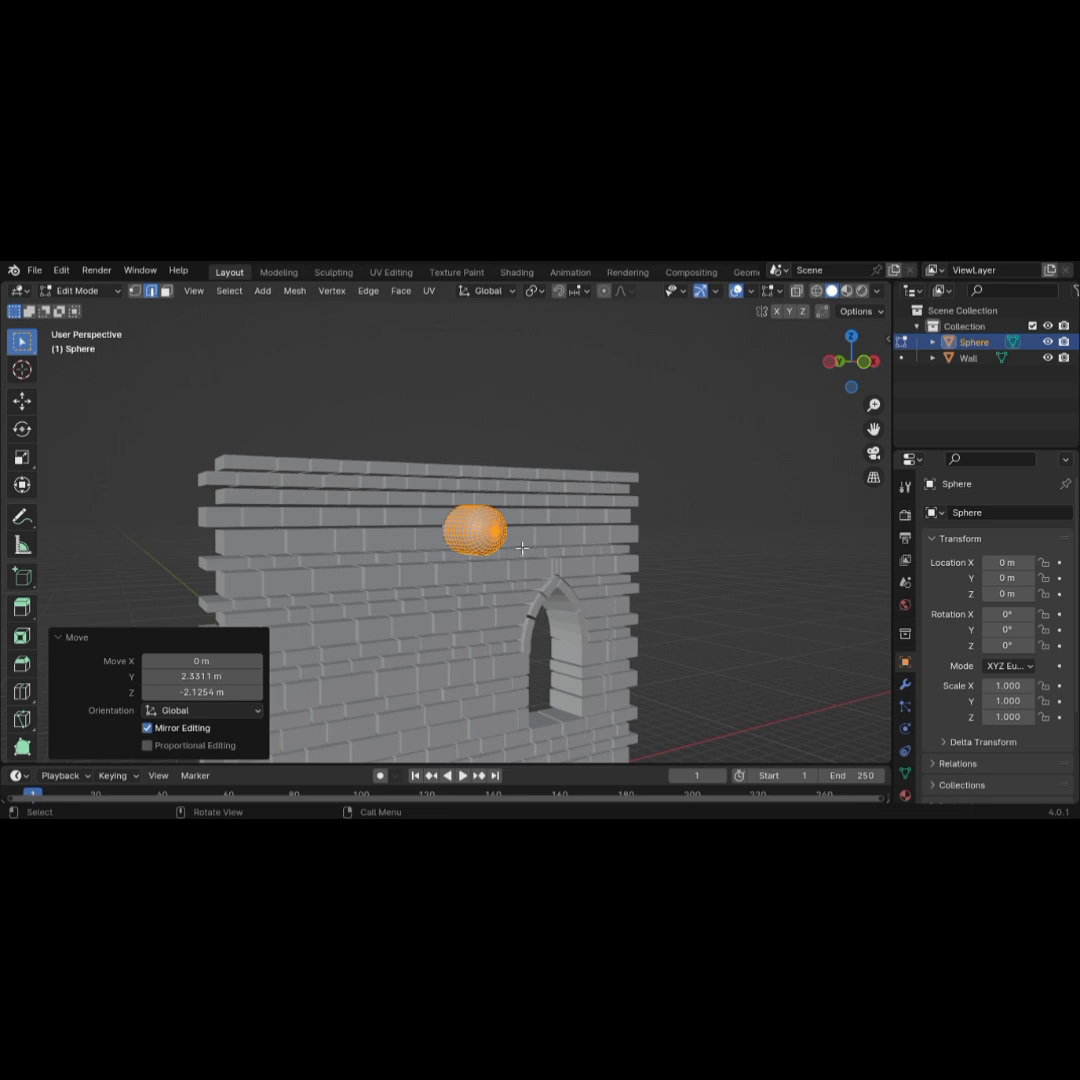
- Return to Object Mode, apply smooth shading to the lamp dome and deselect it
key("Tab")
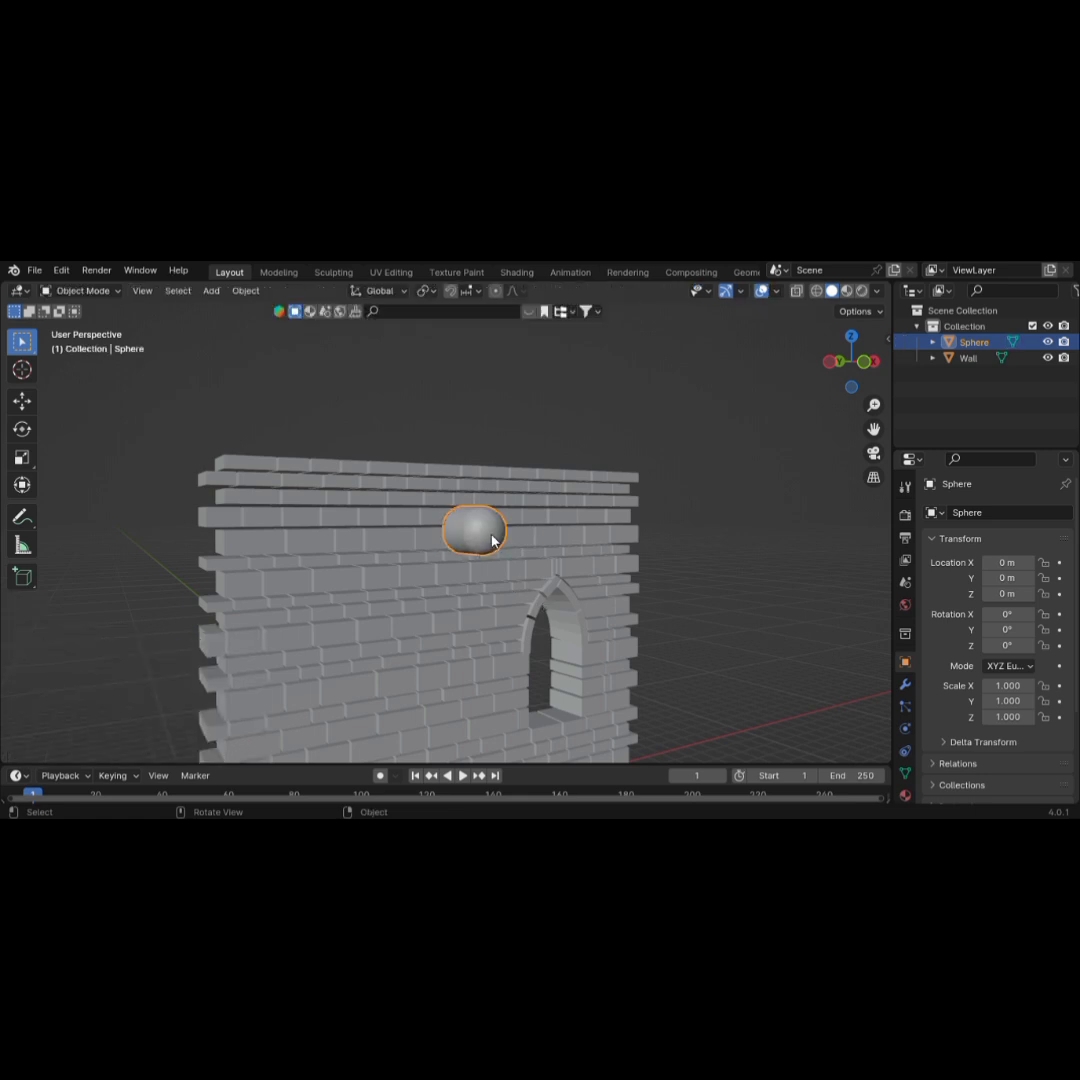
right_click(477, 525)
left_click(470, 507)
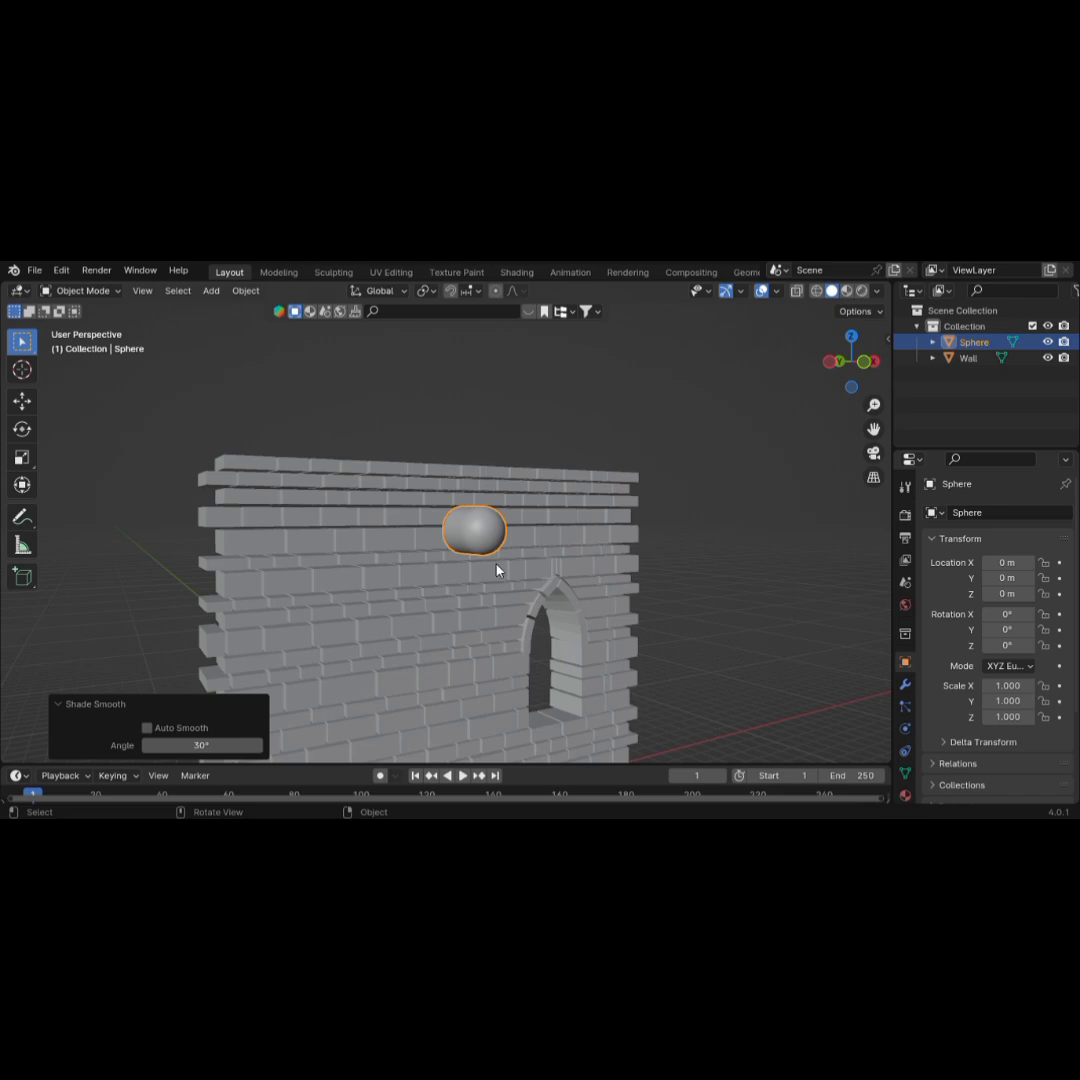
scroll(497, 569, "up", 2)
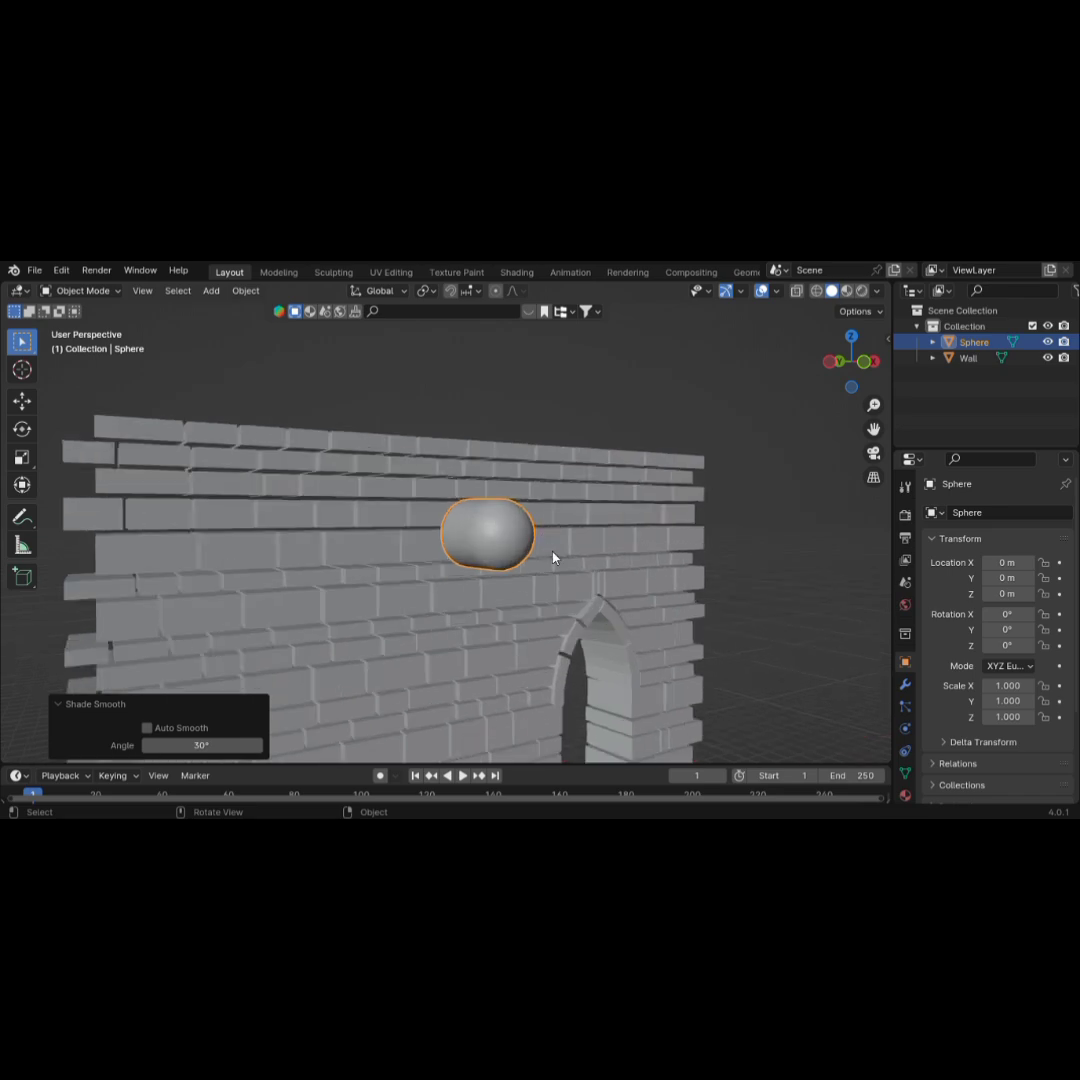
middle_click_drag(489, 603, 513, 637)
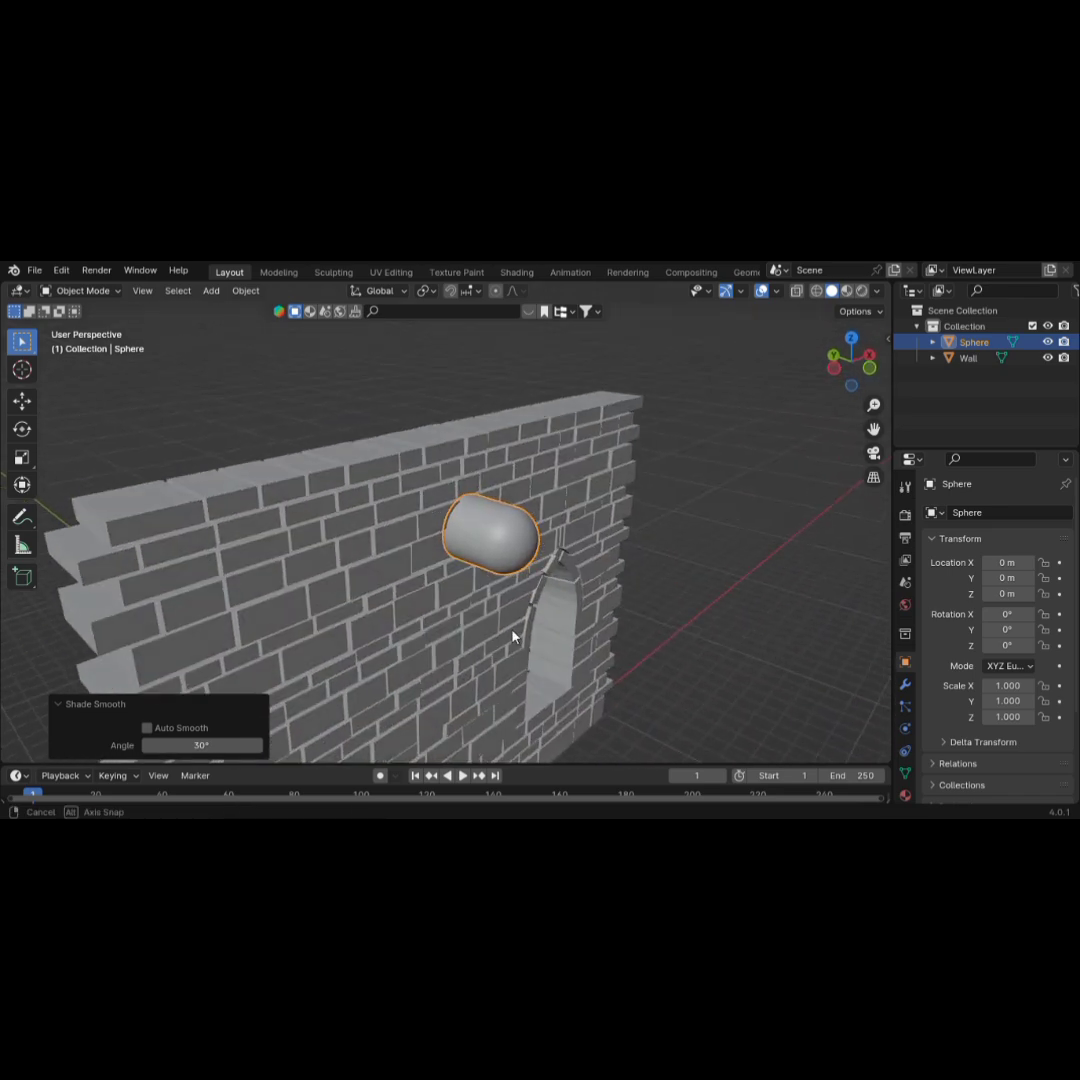
left_click(694, 592)
scroll(606, 566, "down", 2)
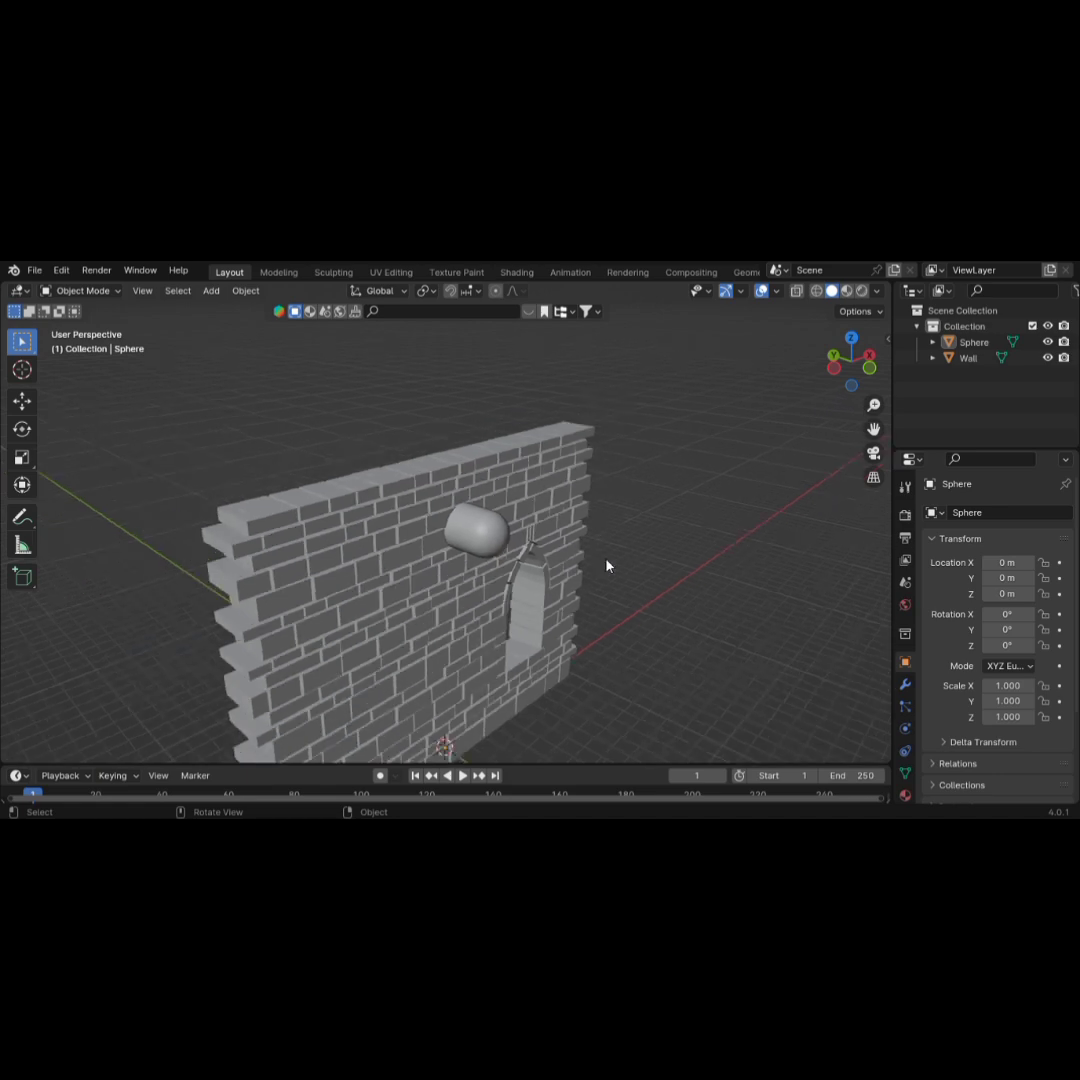
- Select the lamp dome and create a new material for it in the Shading workspace
scroll(606, 566, "up", 2)
middle_click_drag(598, 598, 578, 574)
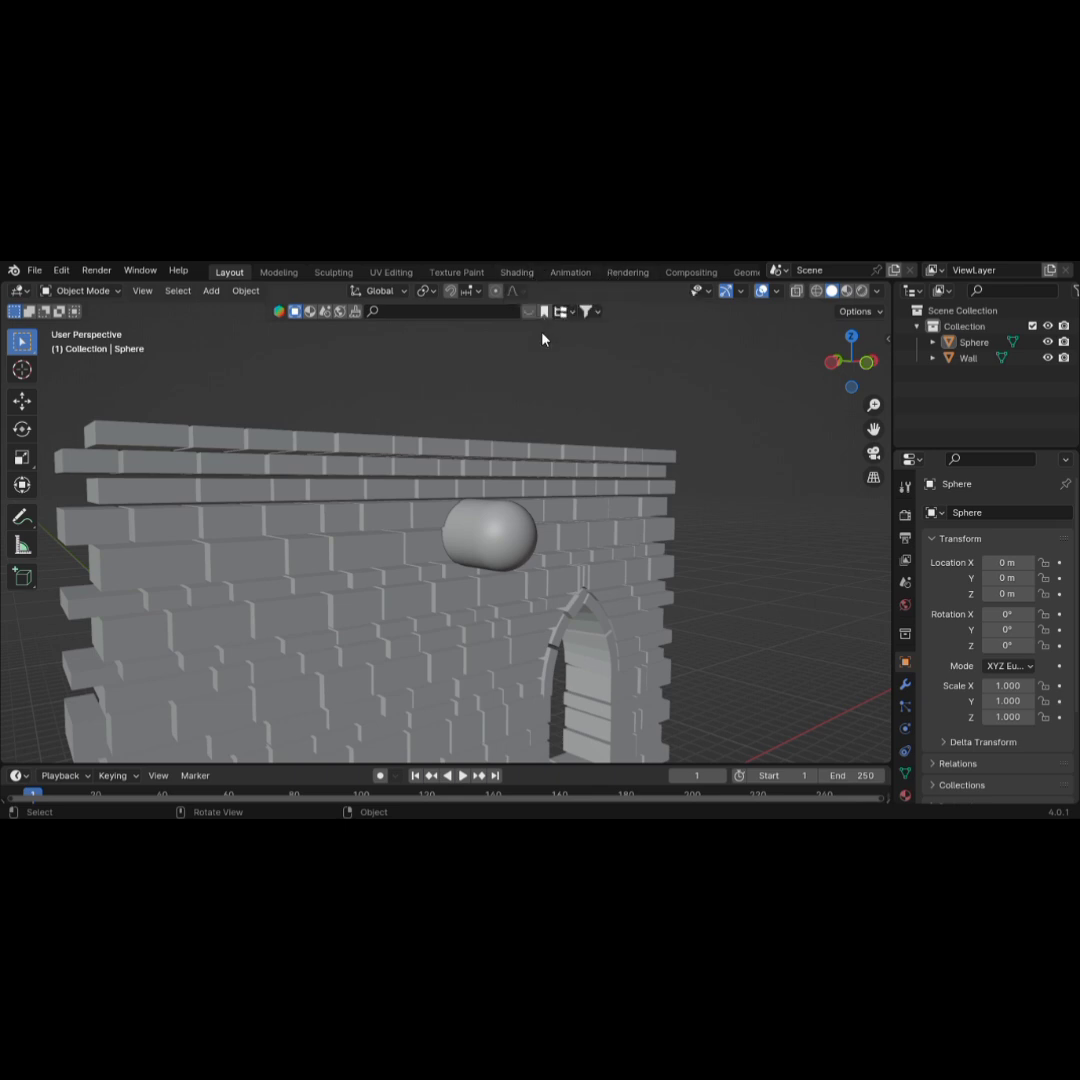
left_click(489, 567)
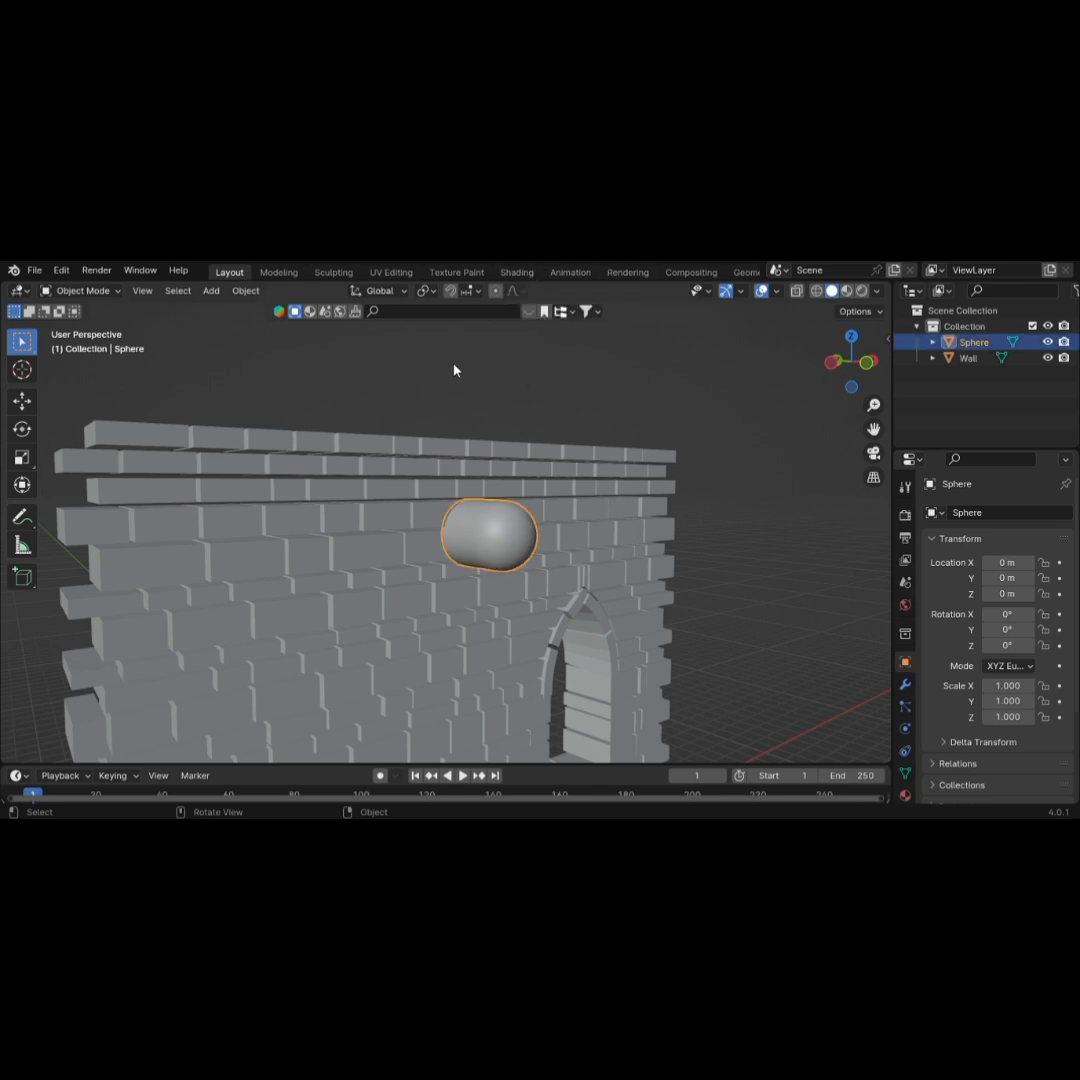
left_click(516, 272)
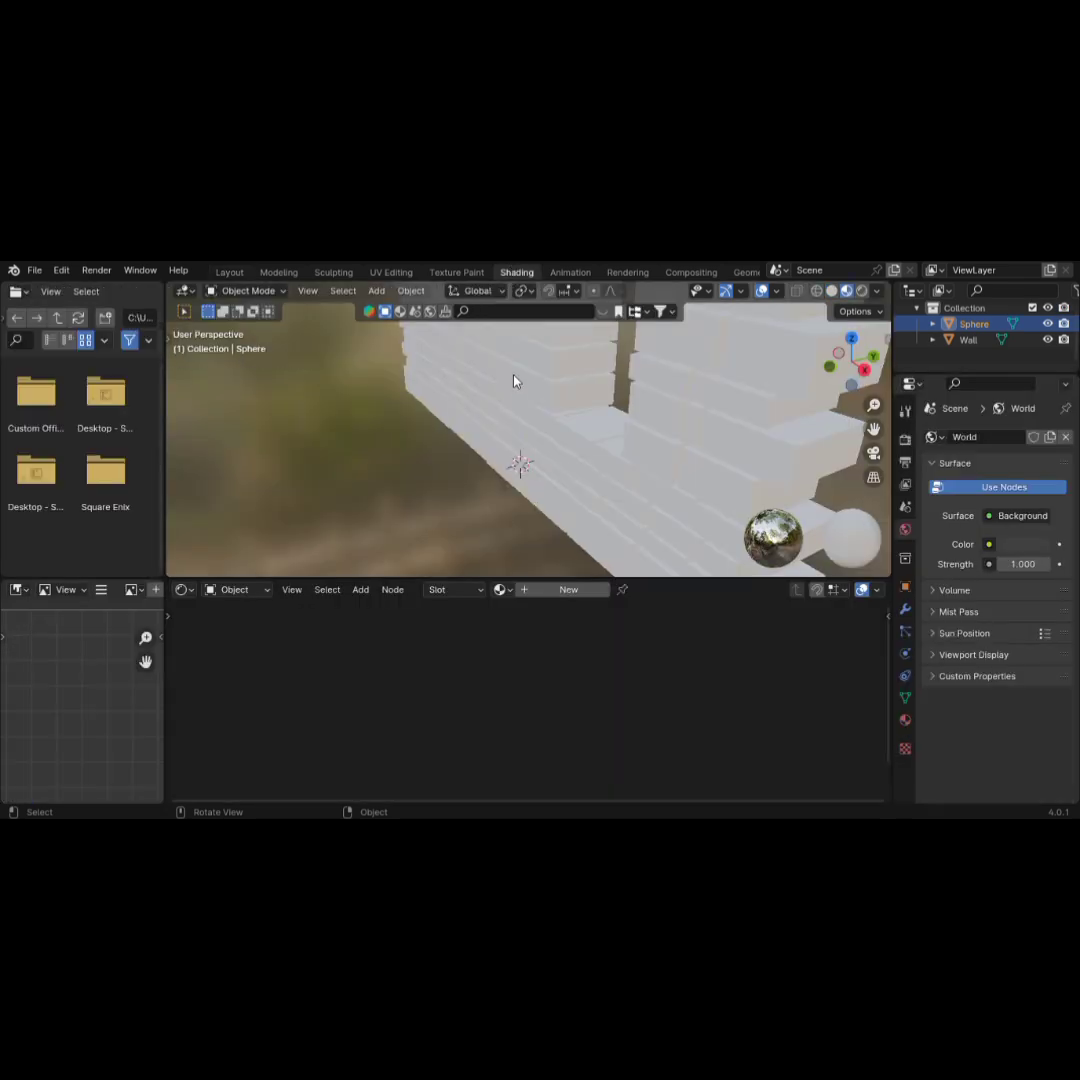
mouse_move(513, 448)
middle_mouse_down()
mouse_move(670, 405)
mouse_move(668, 381)
mouse_move(583, 492)
mouse_move(636, 524)
middle_mouse_up()
scroll(669, 532, "up", 4)
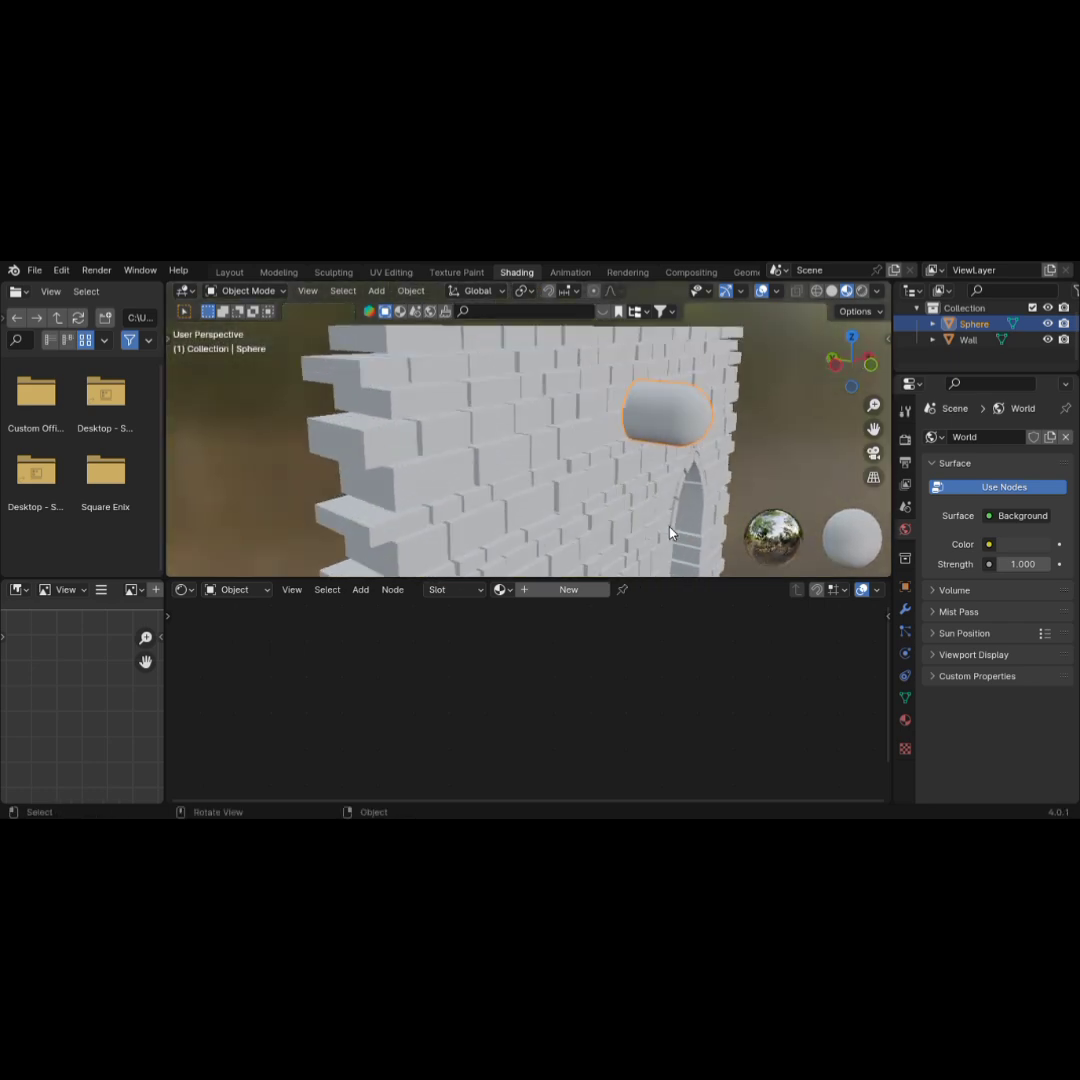
middle_click_drag(681, 505, 449, 503)
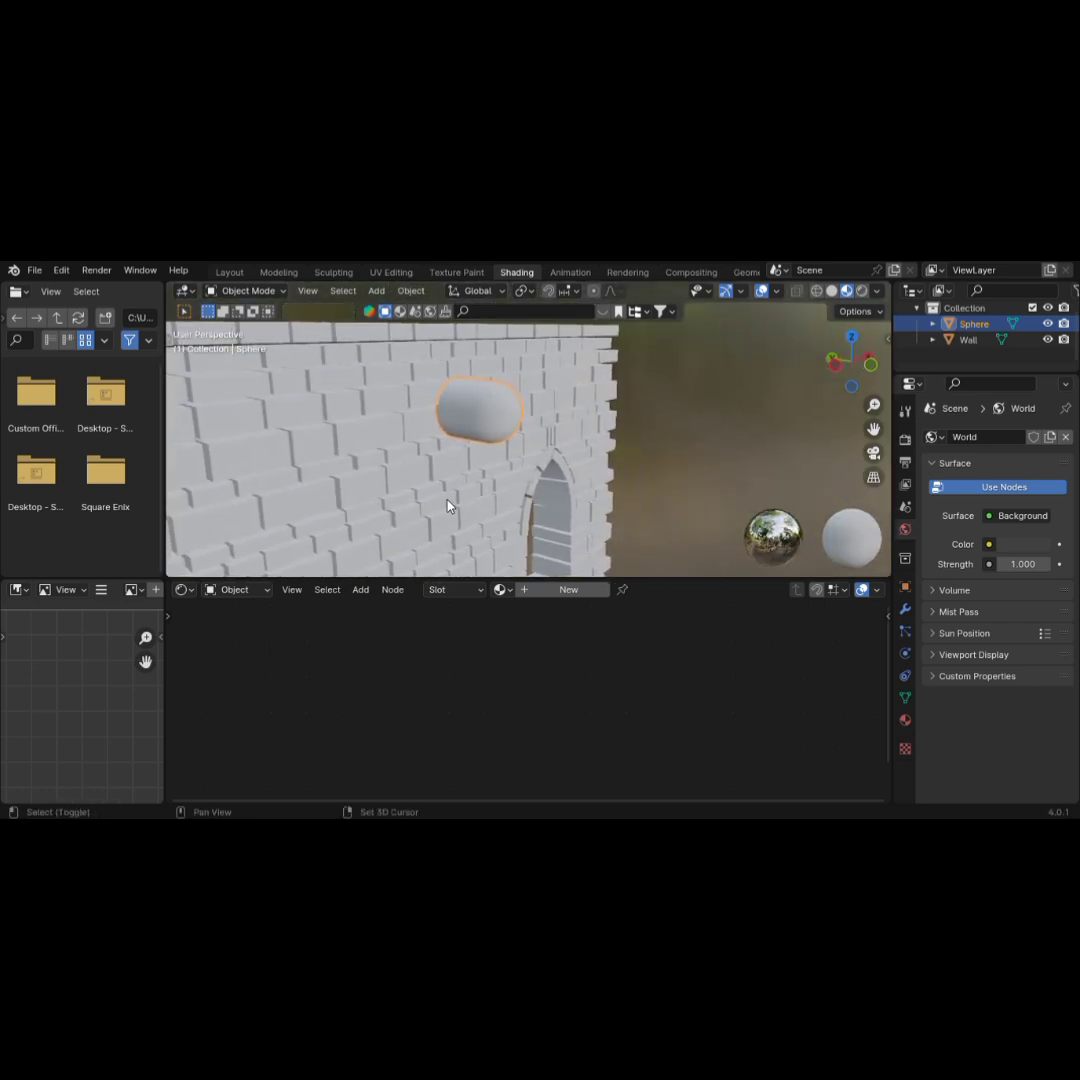
left_click(568, 589)
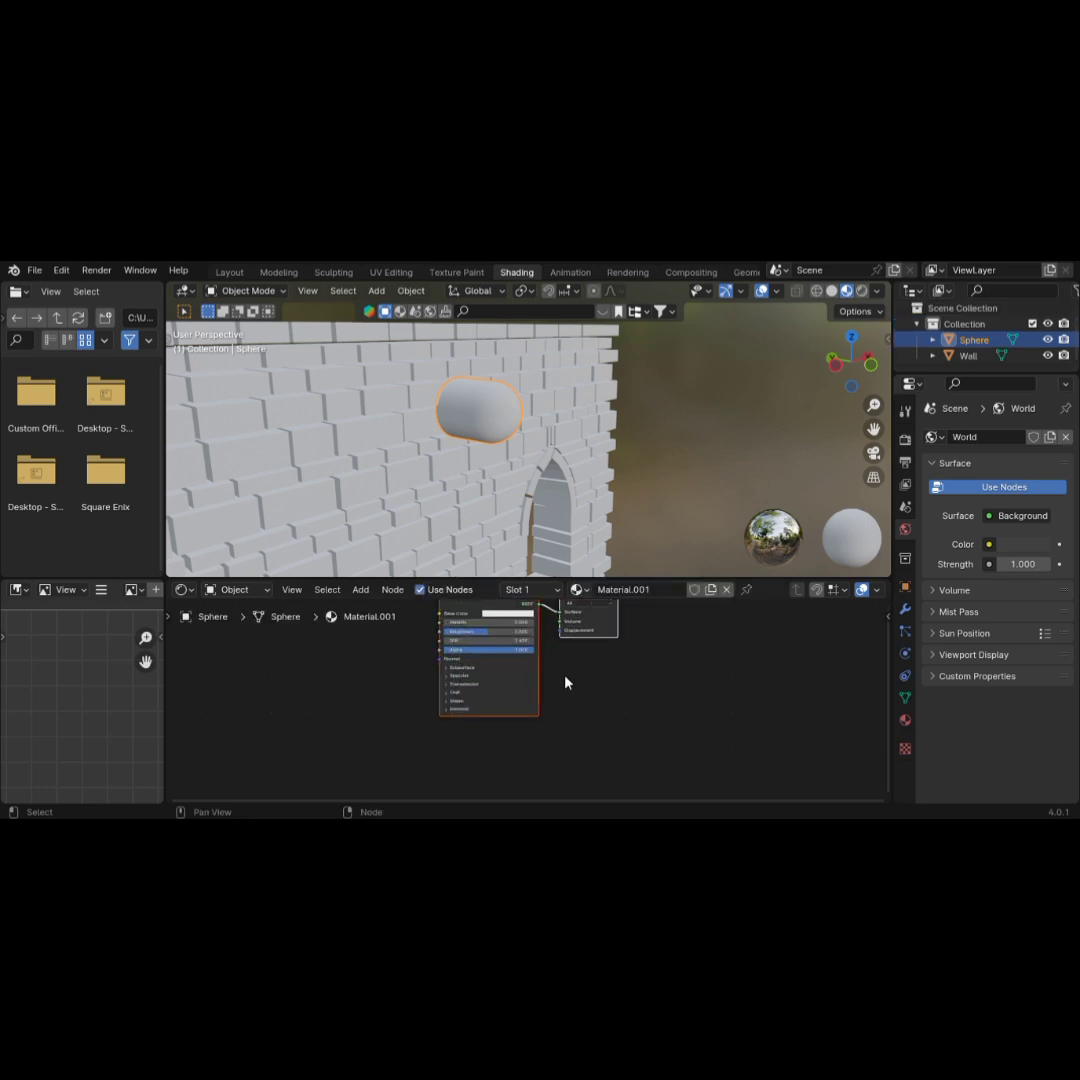
scroll(566, 682, "up", 1)
middle_click_drag(566, 682, 629, 783)
scroll(377, 729, "up", 1)
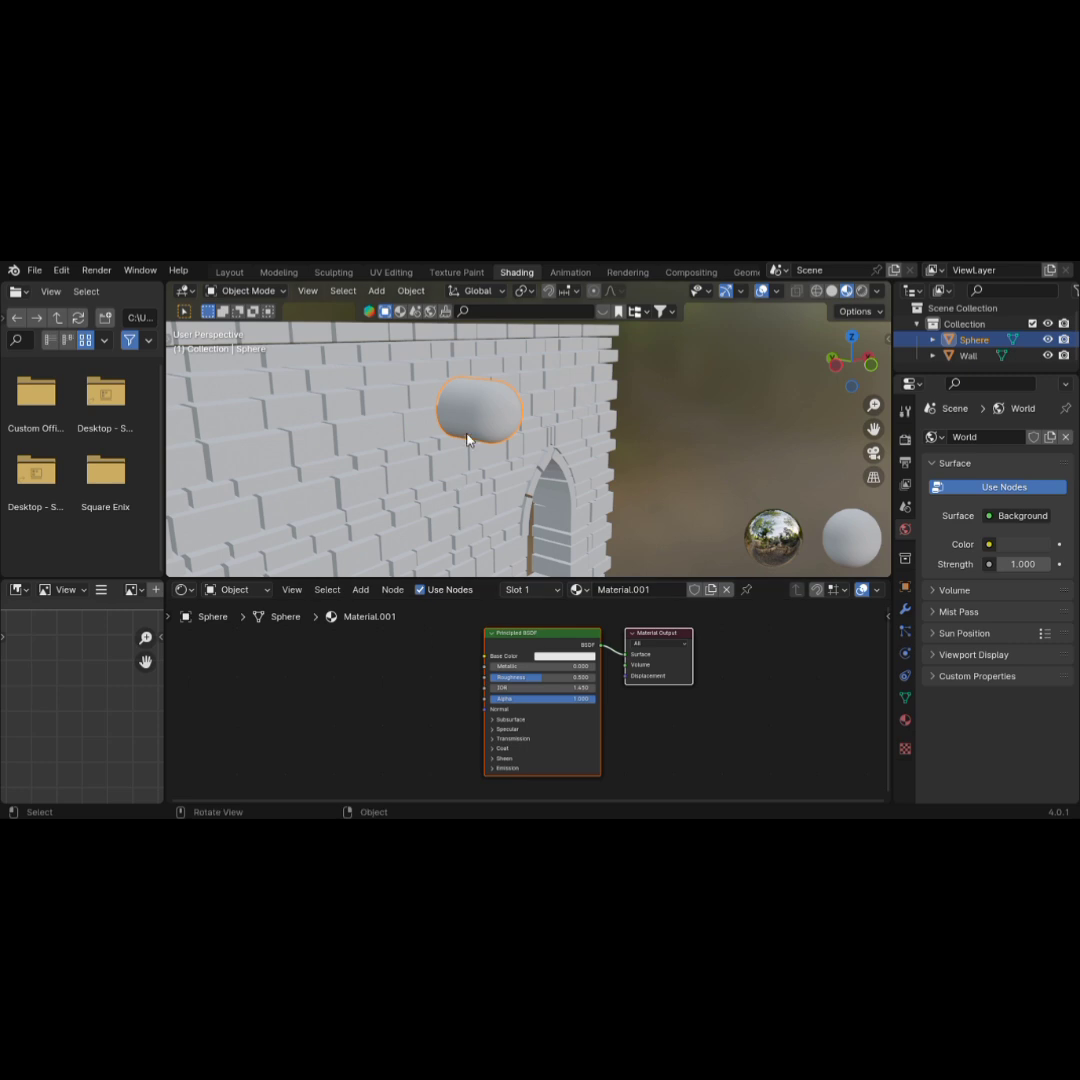
- Set the lamp material's Metallic to about 0.57, Roughness to about 0.17 and Transmission Weight to about 0.98
scroll(564, 645, "up", 1)
mouse_move(516, 664)
left_mouse_down()
mouse_move(571, 664)
mouse_move(507, 675)
left_mouse_up()
left_click(498, 744)
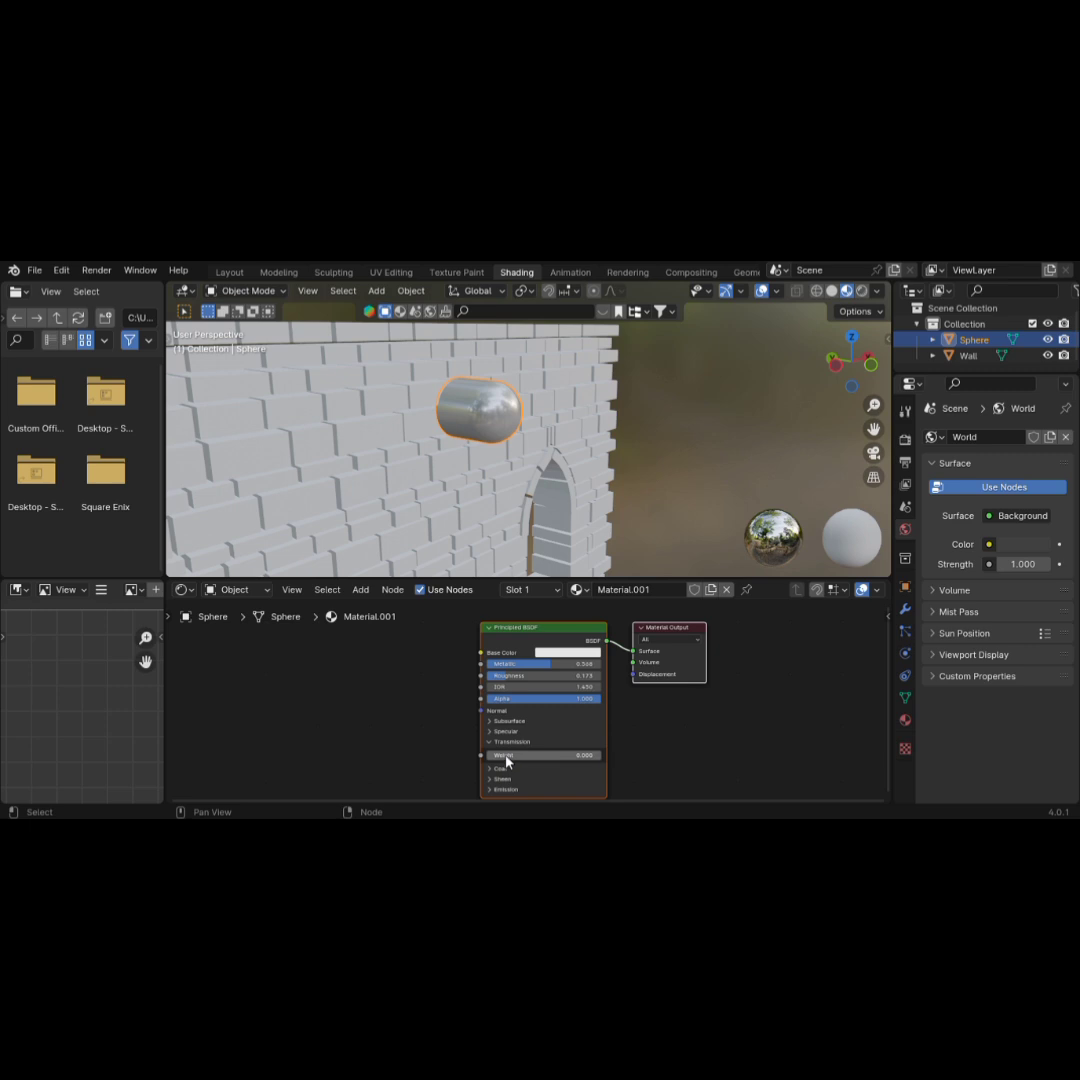
left_click_drag(507, 757, 602, 755)
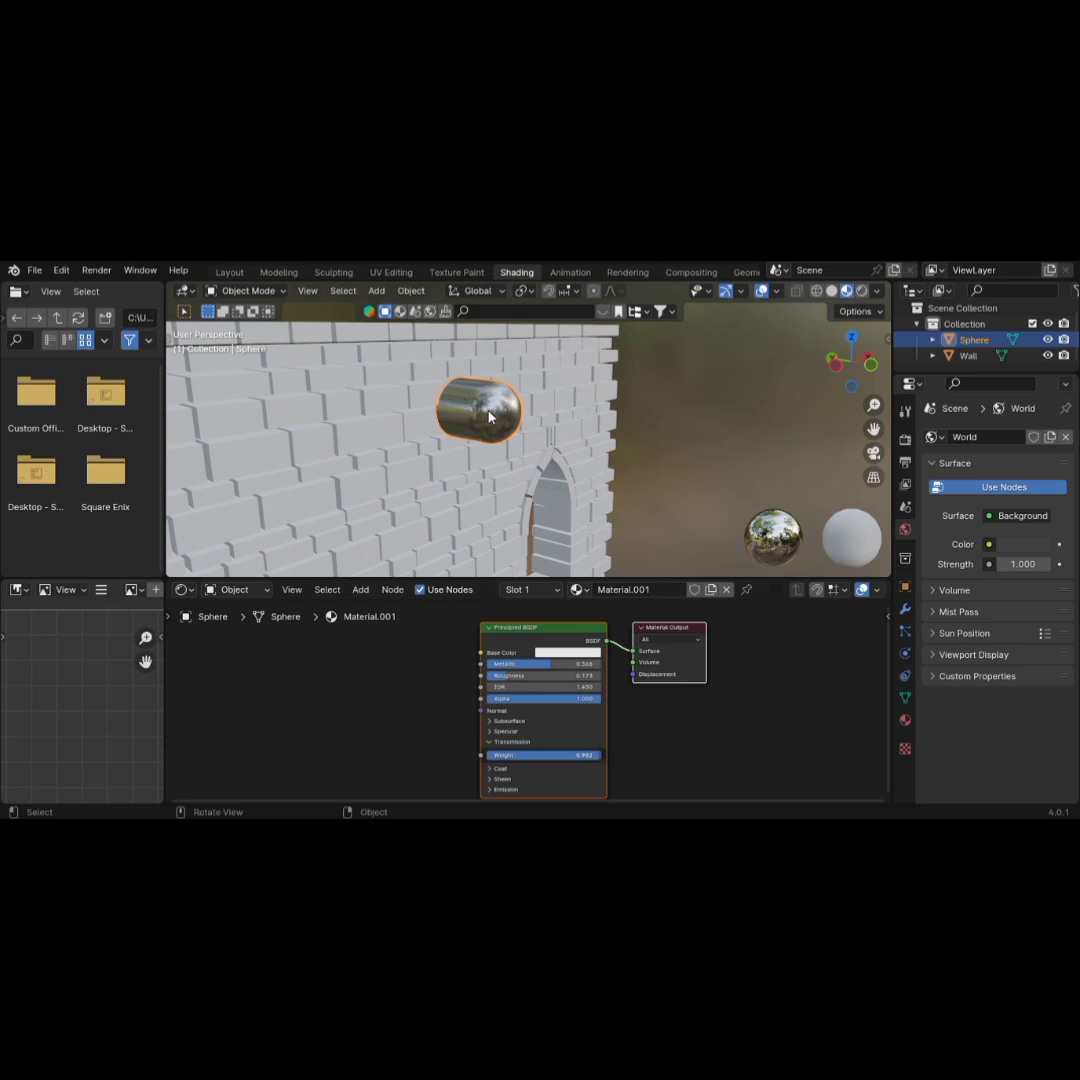
scroll(491, 413, "up", 1)
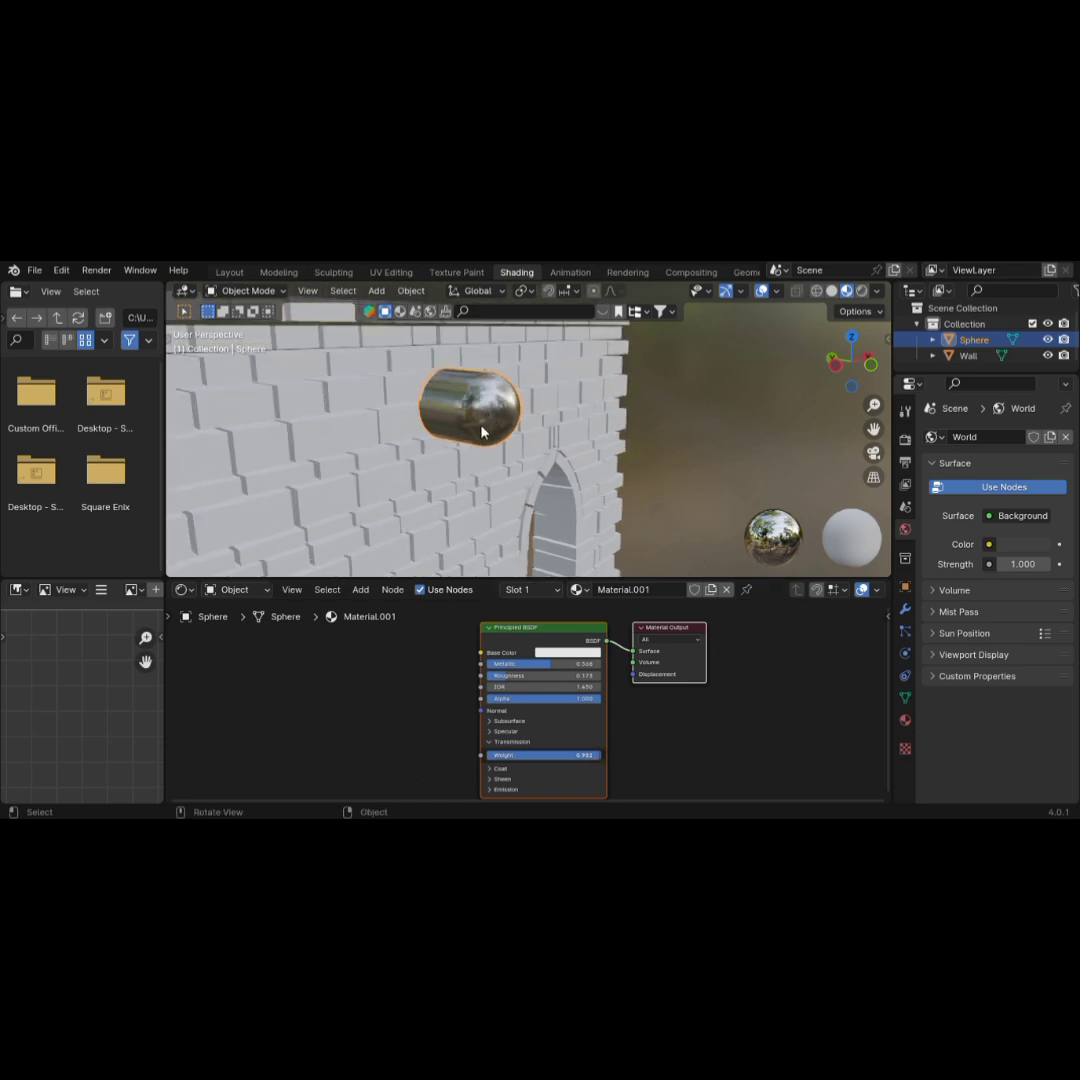
middle_click_drag(491, 418, 550, 444)
scroll(550, 444, "up", 3)
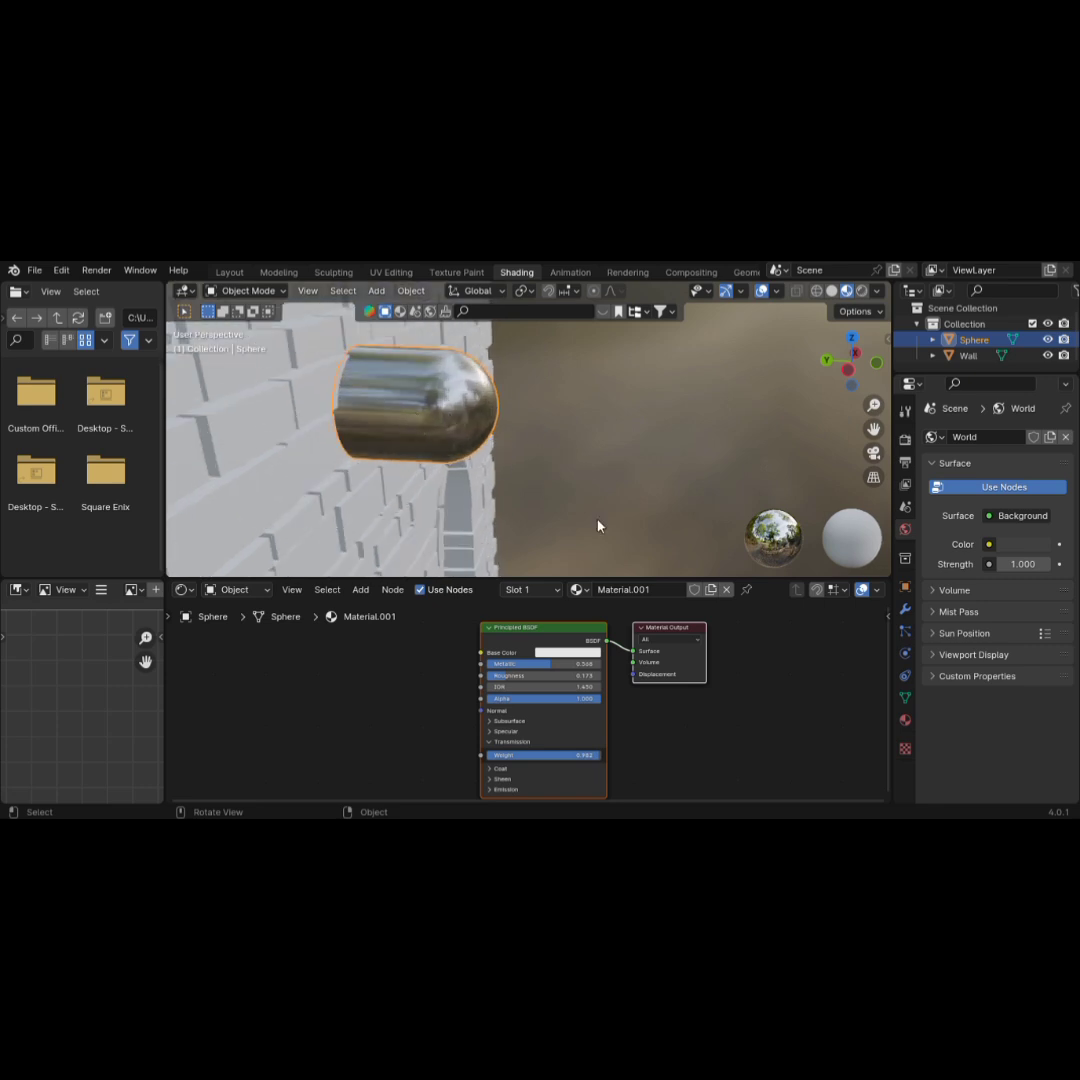
- Set the lamp material's Emission Color to a saturated orange-red and its Emission Strength to 3
scroll(563, 725, "down", 1)
middle_click_drag(561, 745, 538, 674)
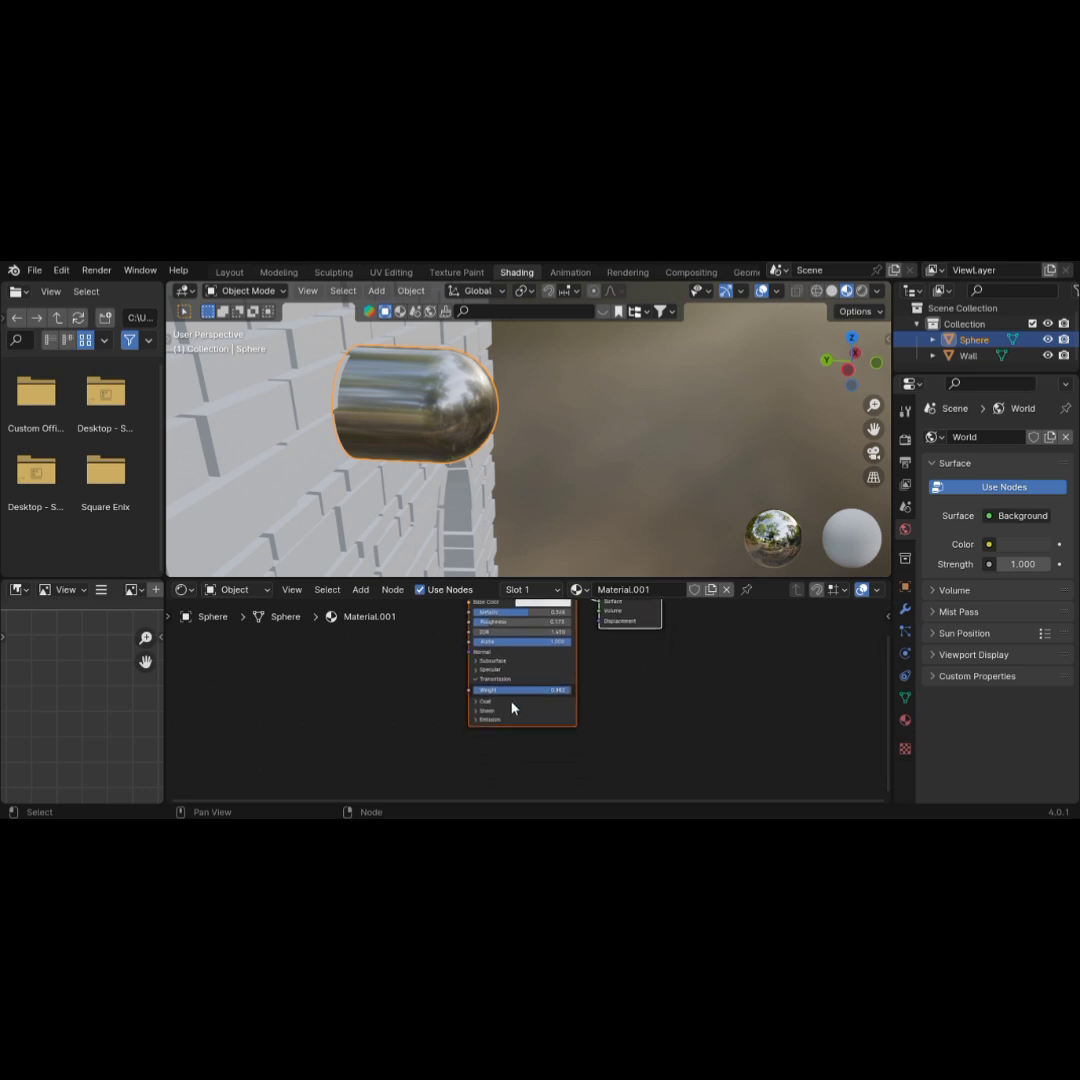
left_click(480, 719)
left_click(543, 731)
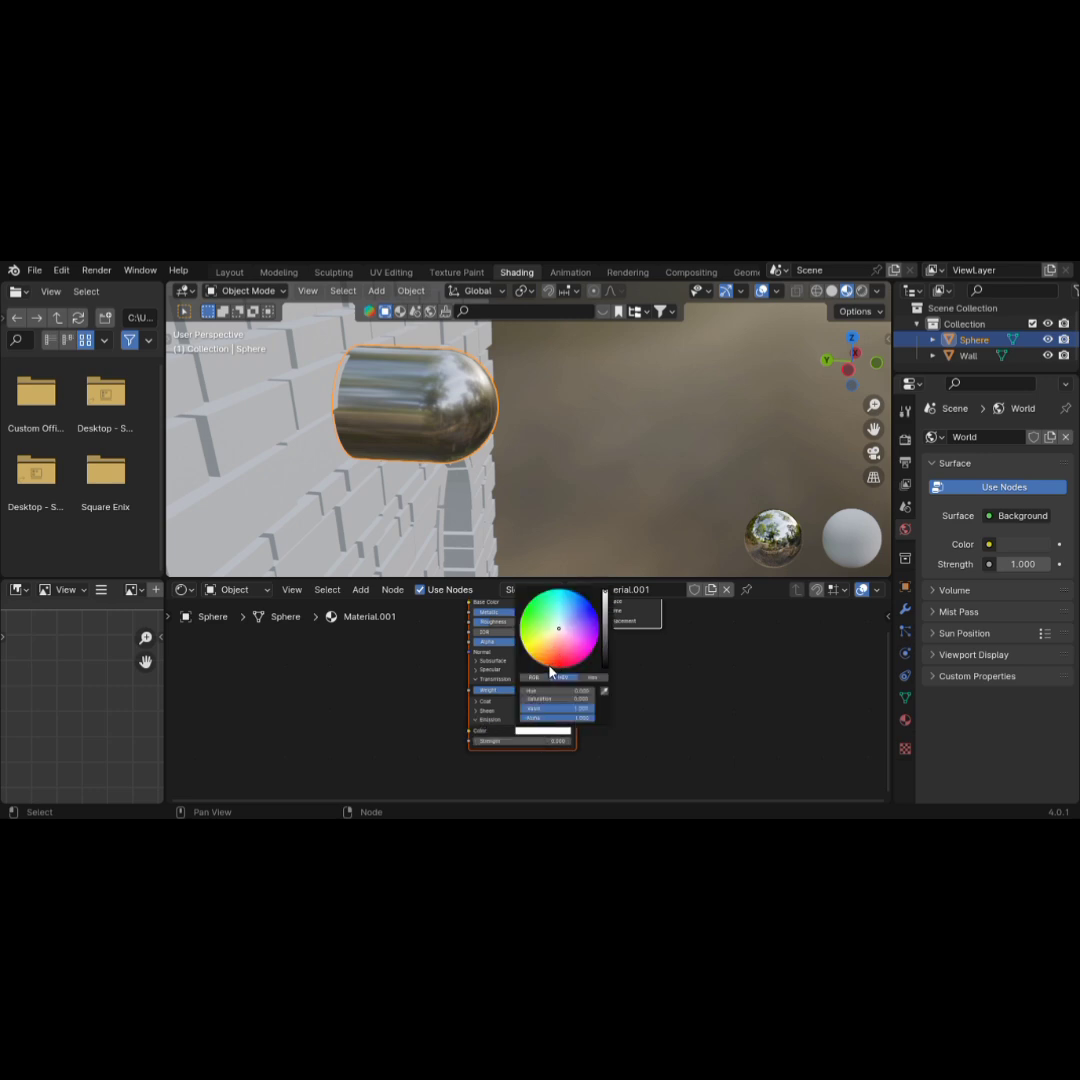
left_click(550, 666)
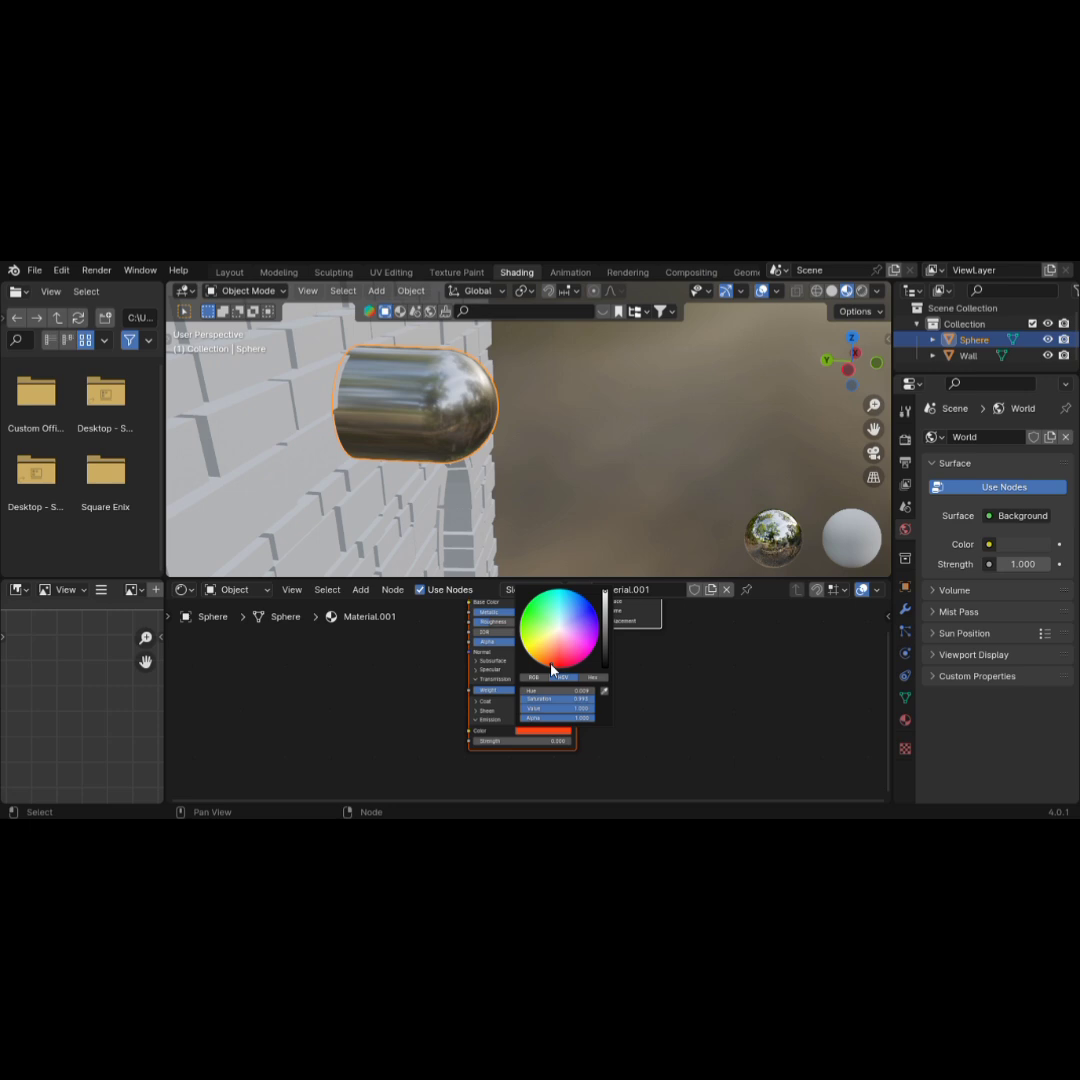
left_click(540, 741)
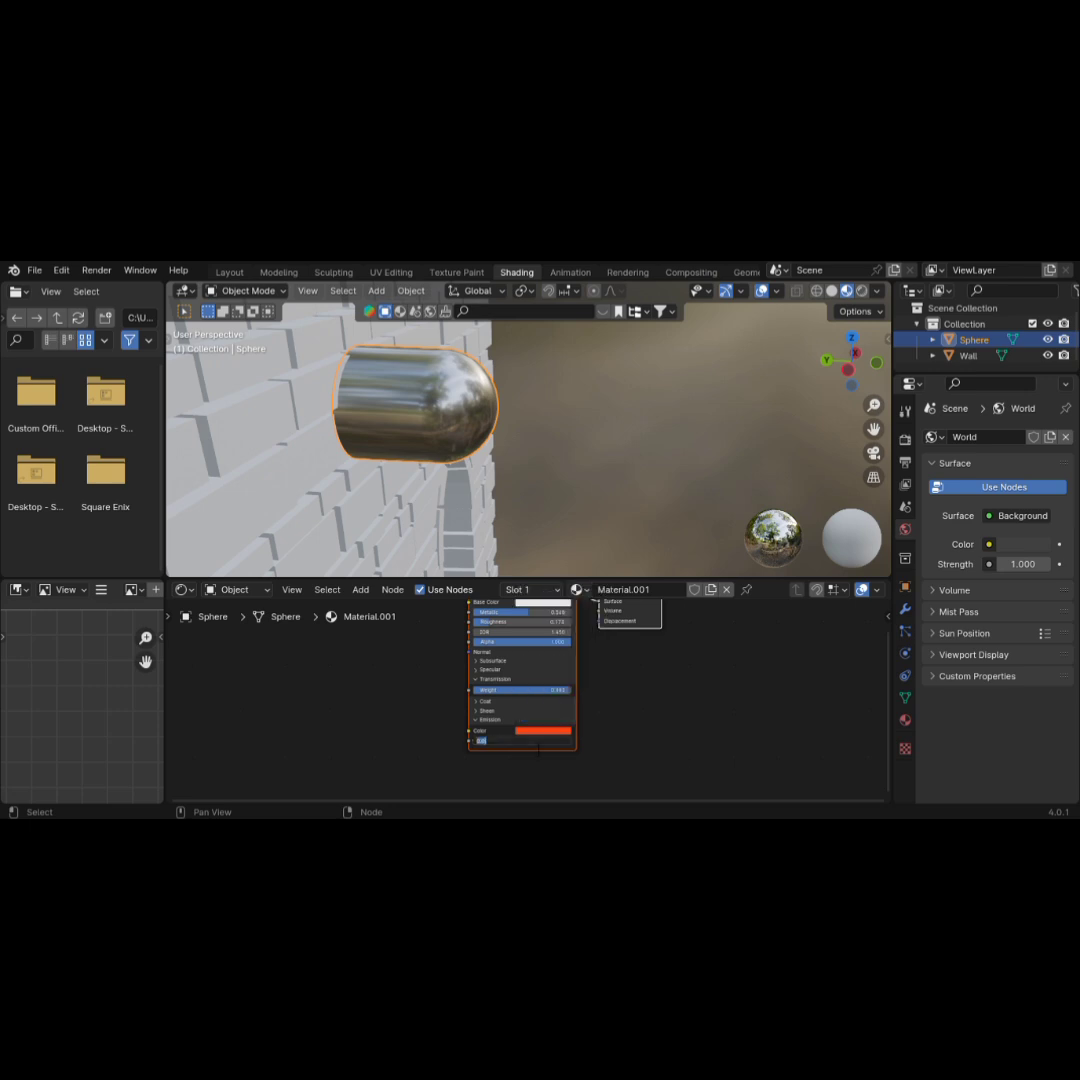
type("5")
key("Return")
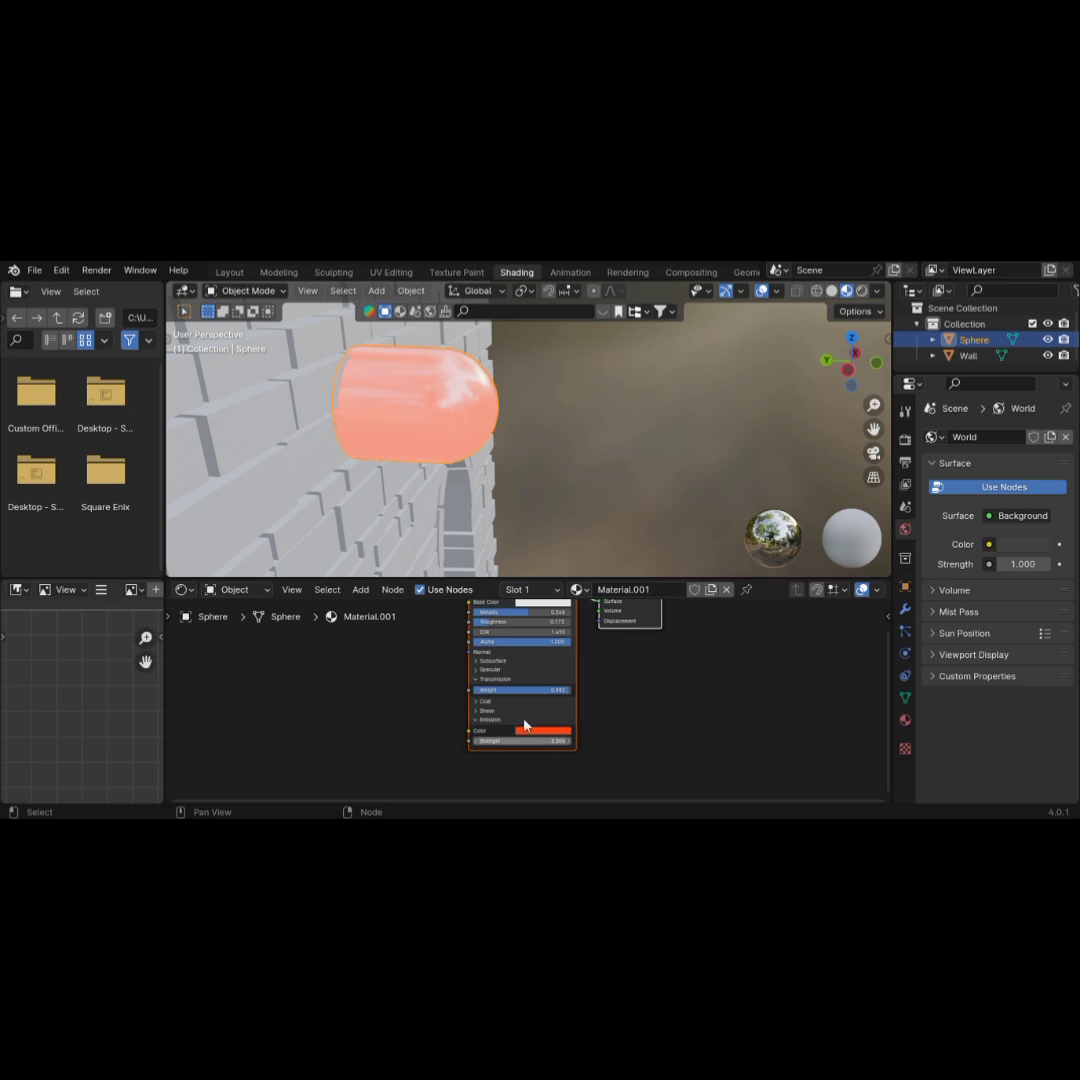
- Add a Noise Texture node and place it well before the Principled BSDF node, leaving space between them
middle_click_drag(574, 354, 565, 410)
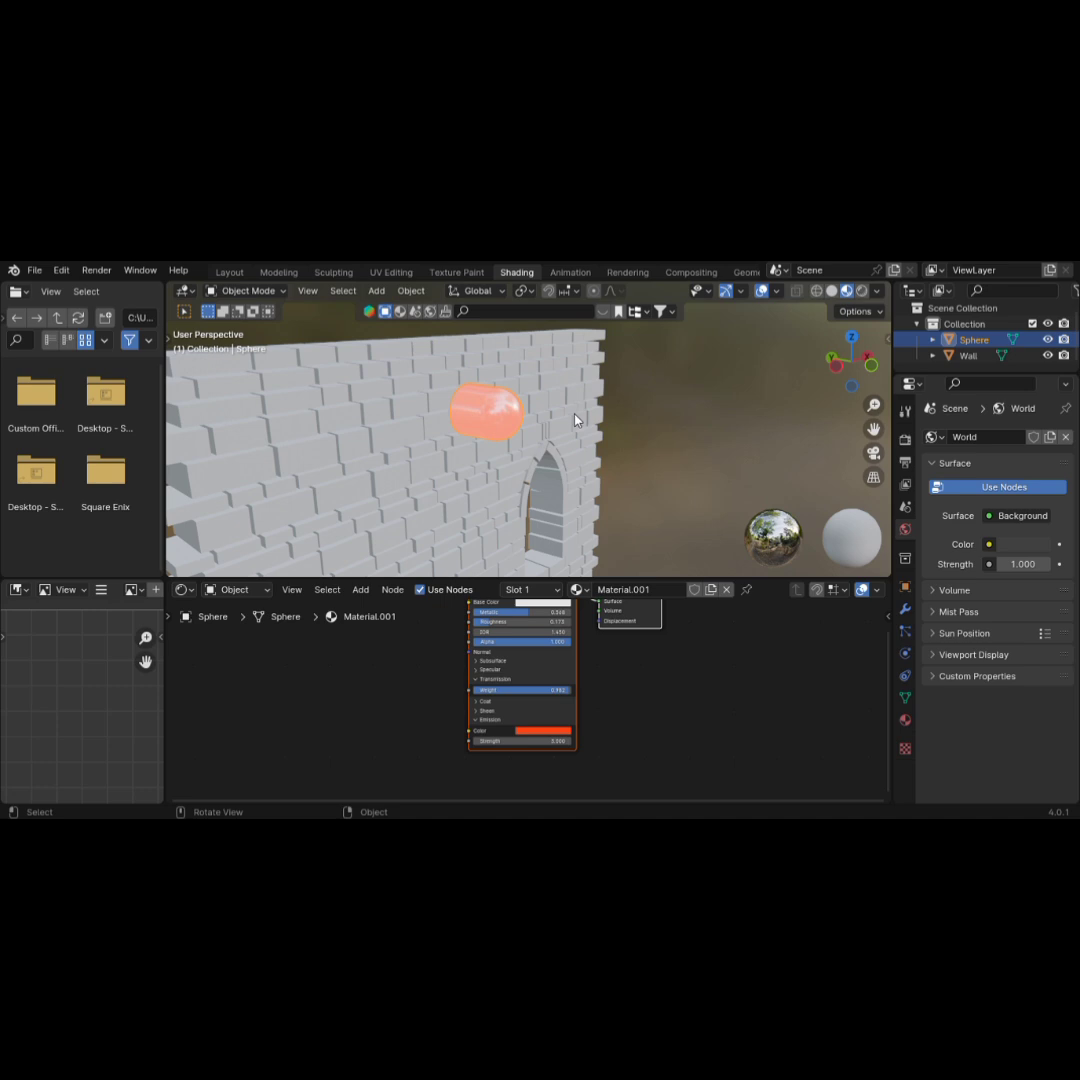
scroll(605, 762, "down", 2)
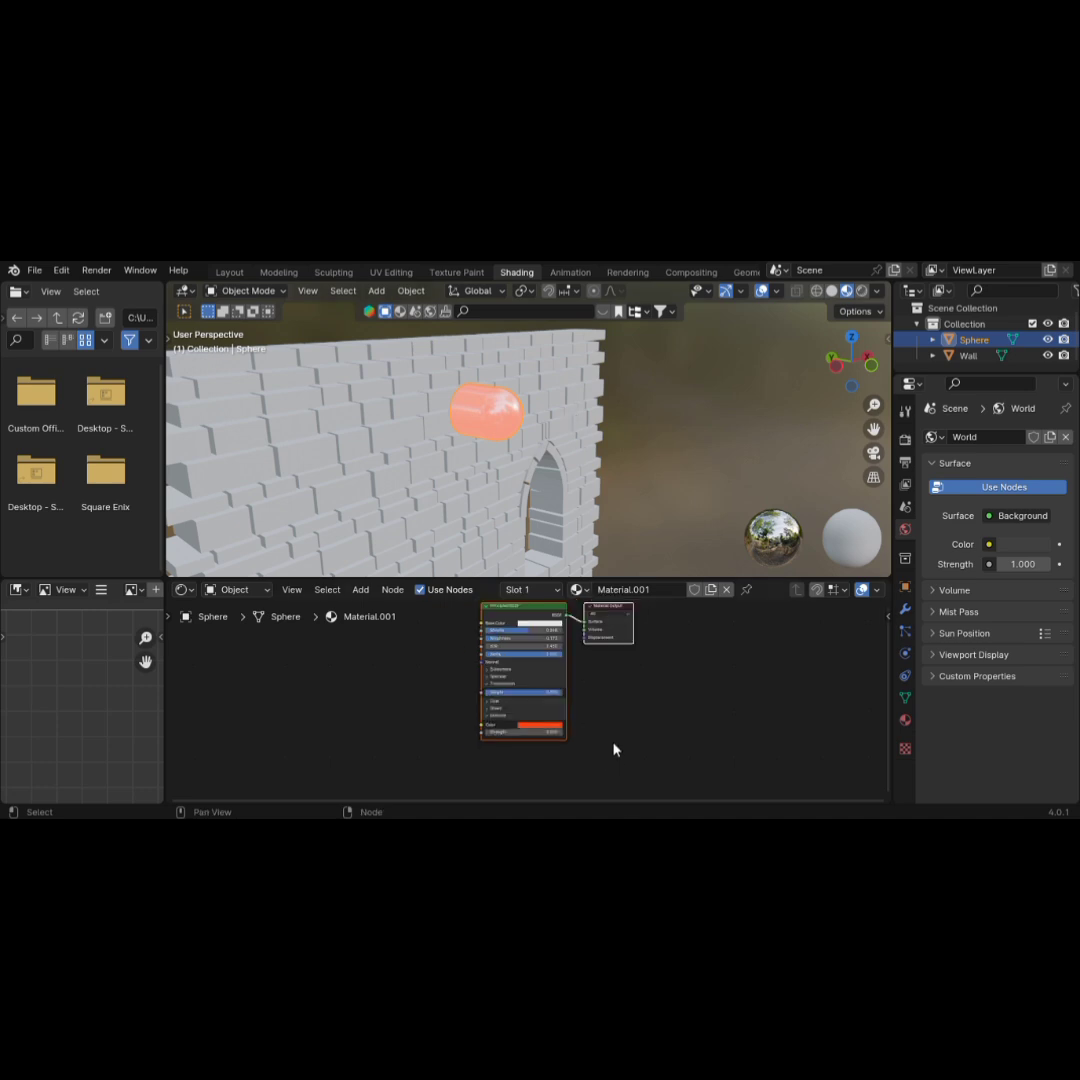
middle_click_drag(431, 758, 515, 769)
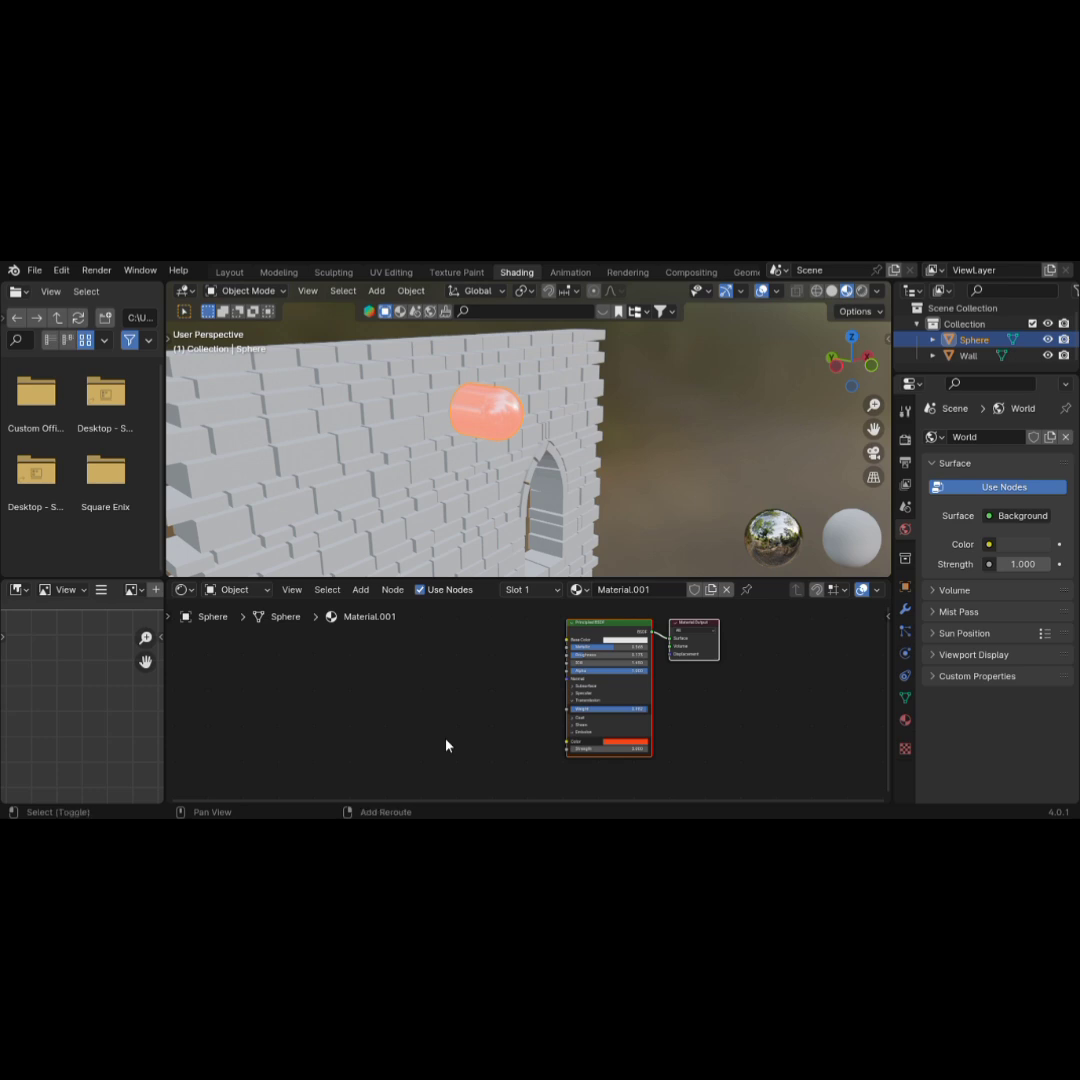
key("shift+a")
mouse_move(445, 742)
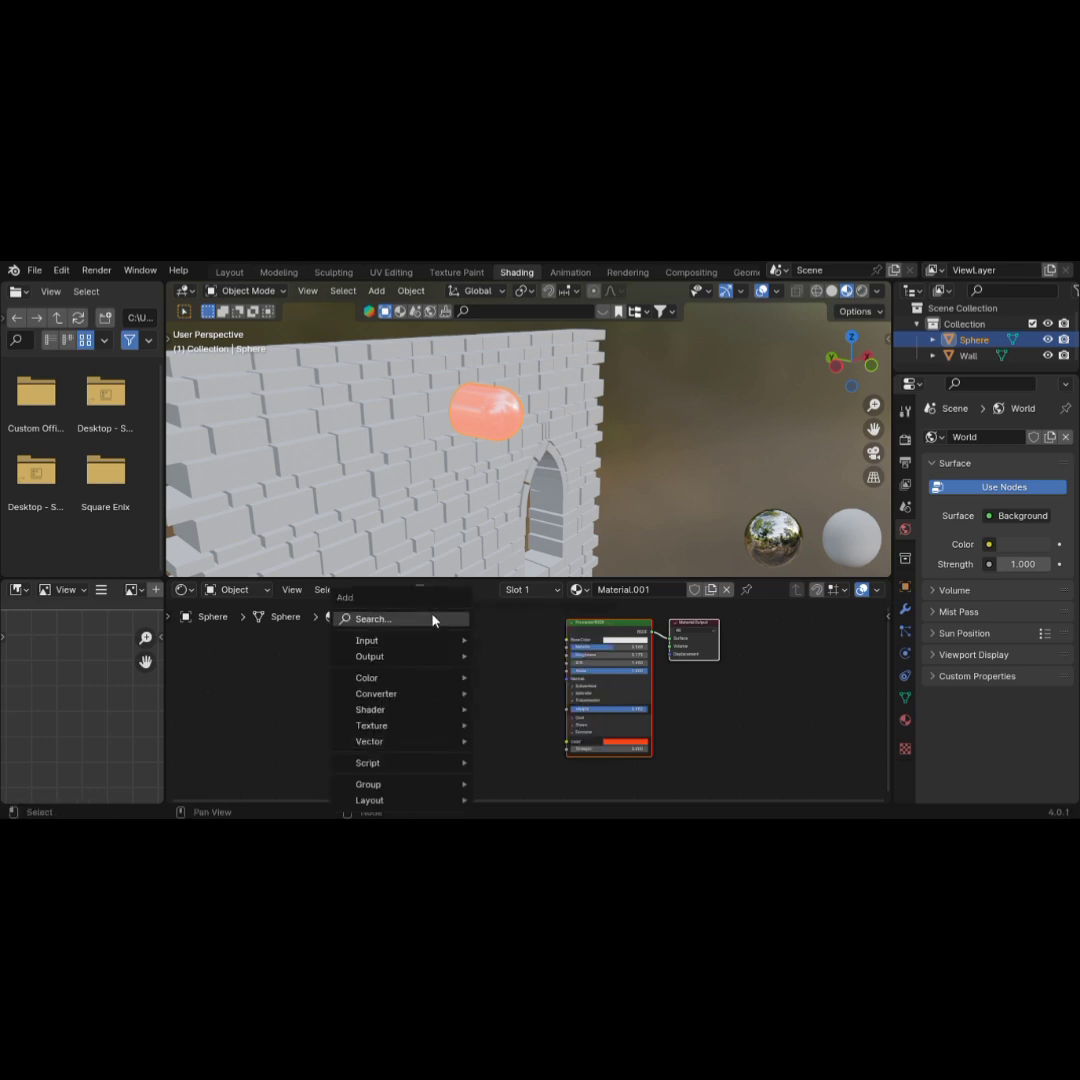
left_click(434, 619)
left_click(468, 658)
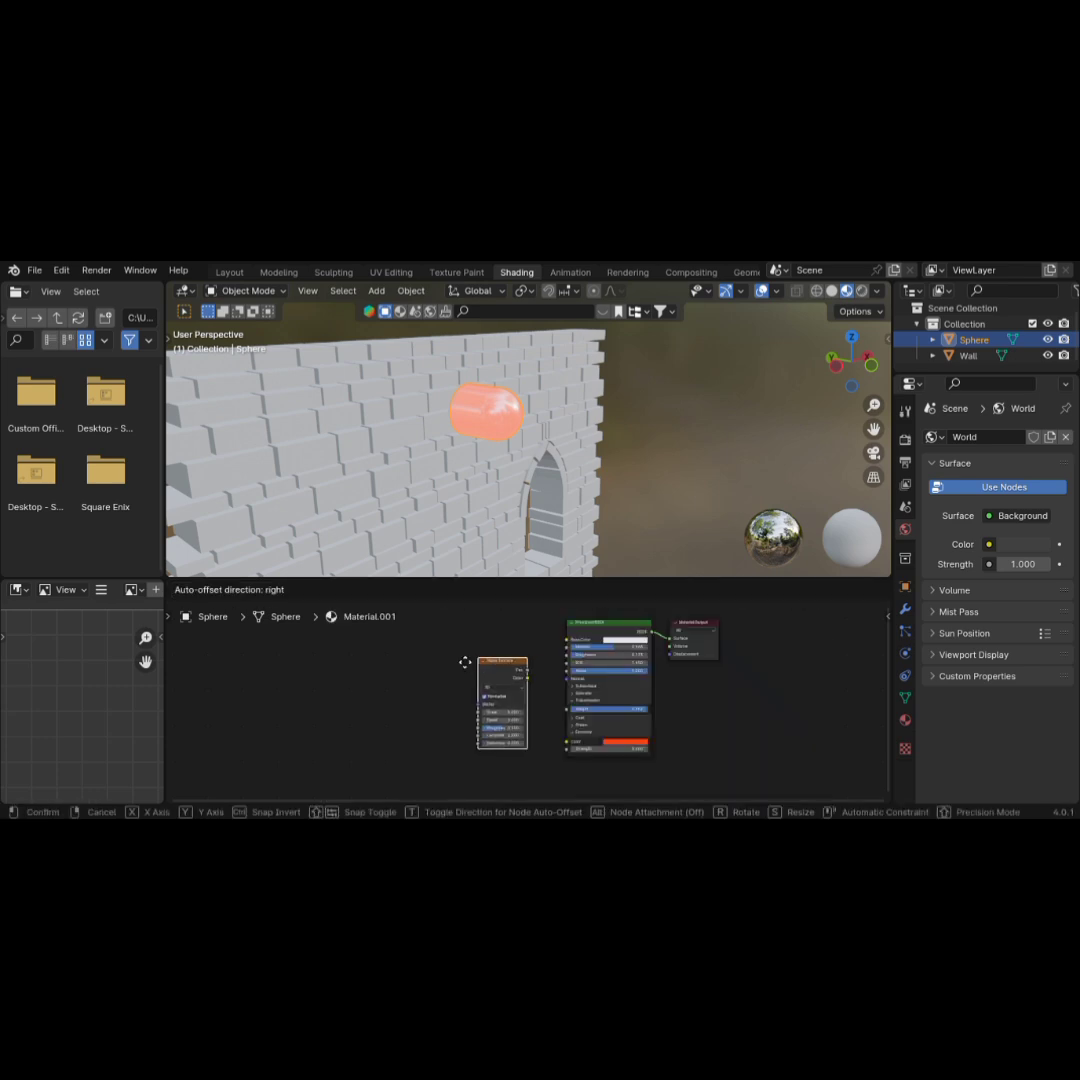
left_click(323, 648)
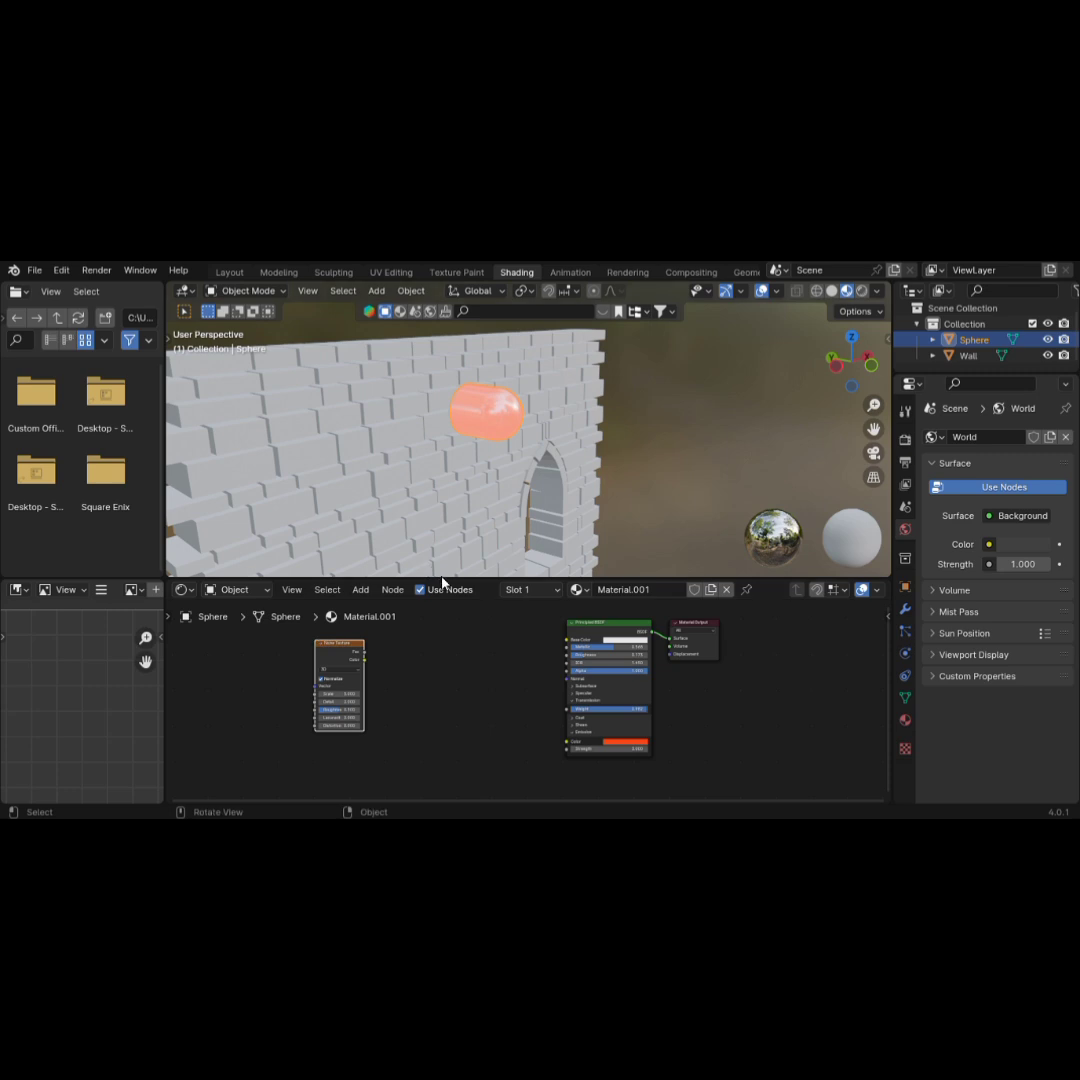
- Add a Math node between the Noise Texture and Principled BSDF nodes
key("shift+a")
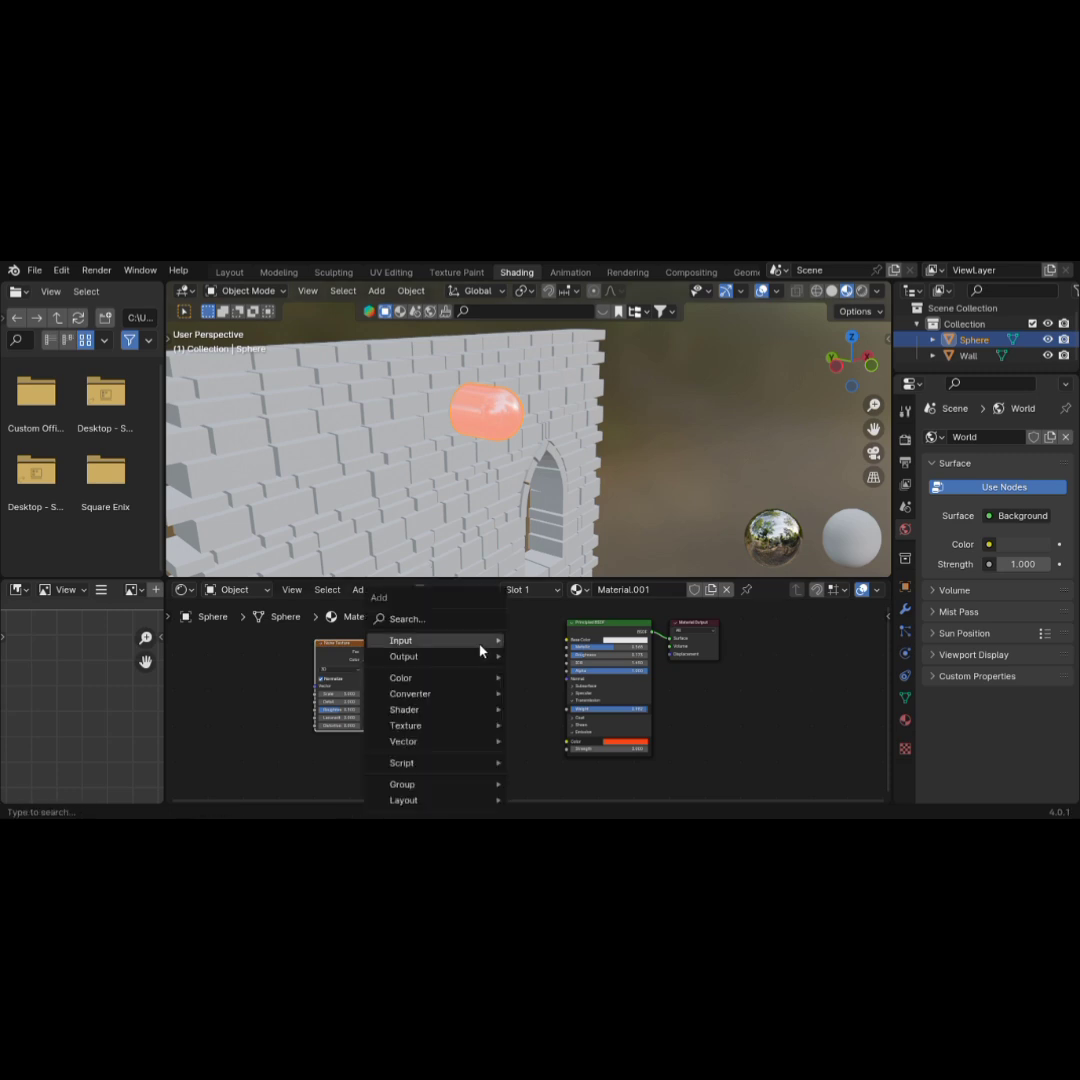
left_click(450, 624)
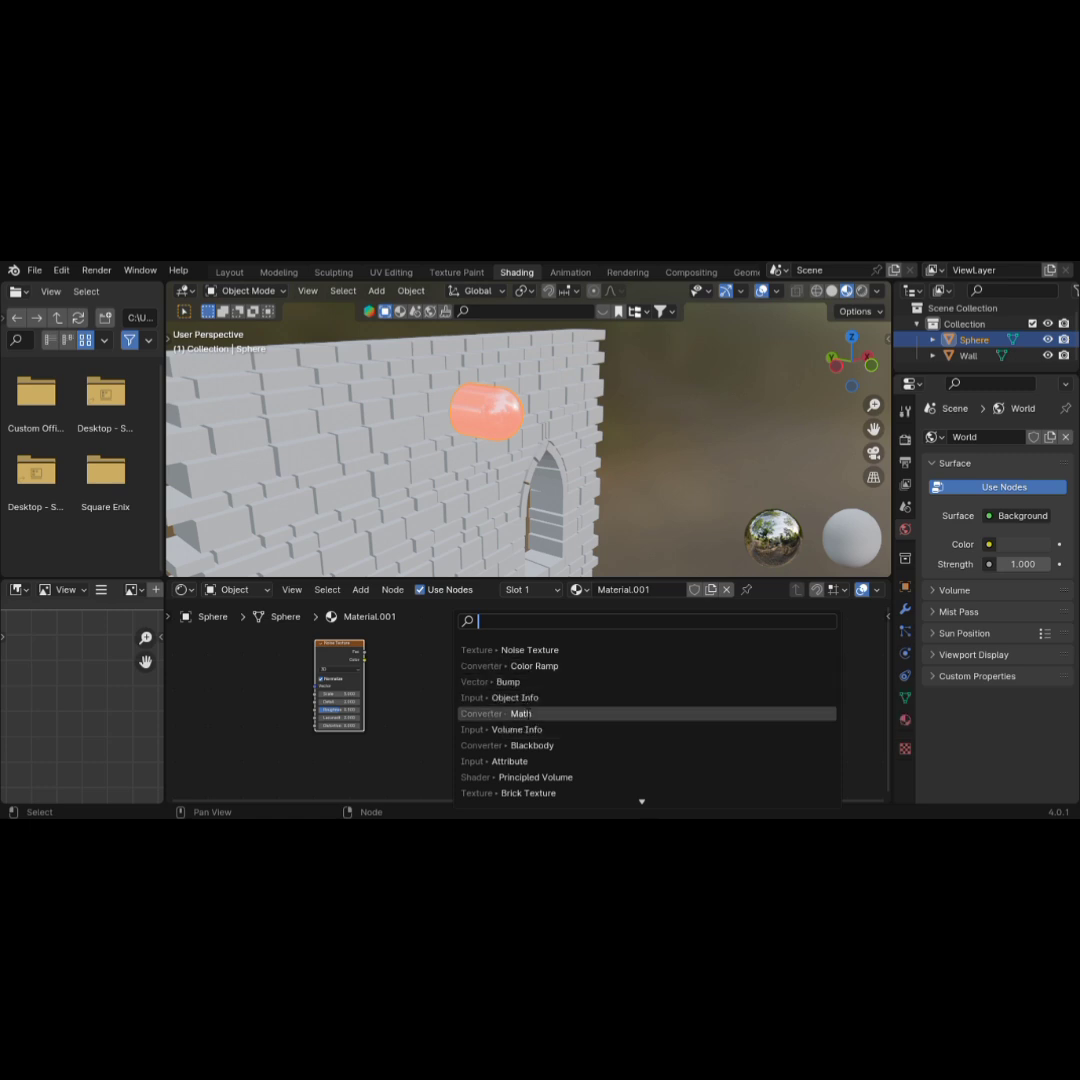
left_click(520, 713)
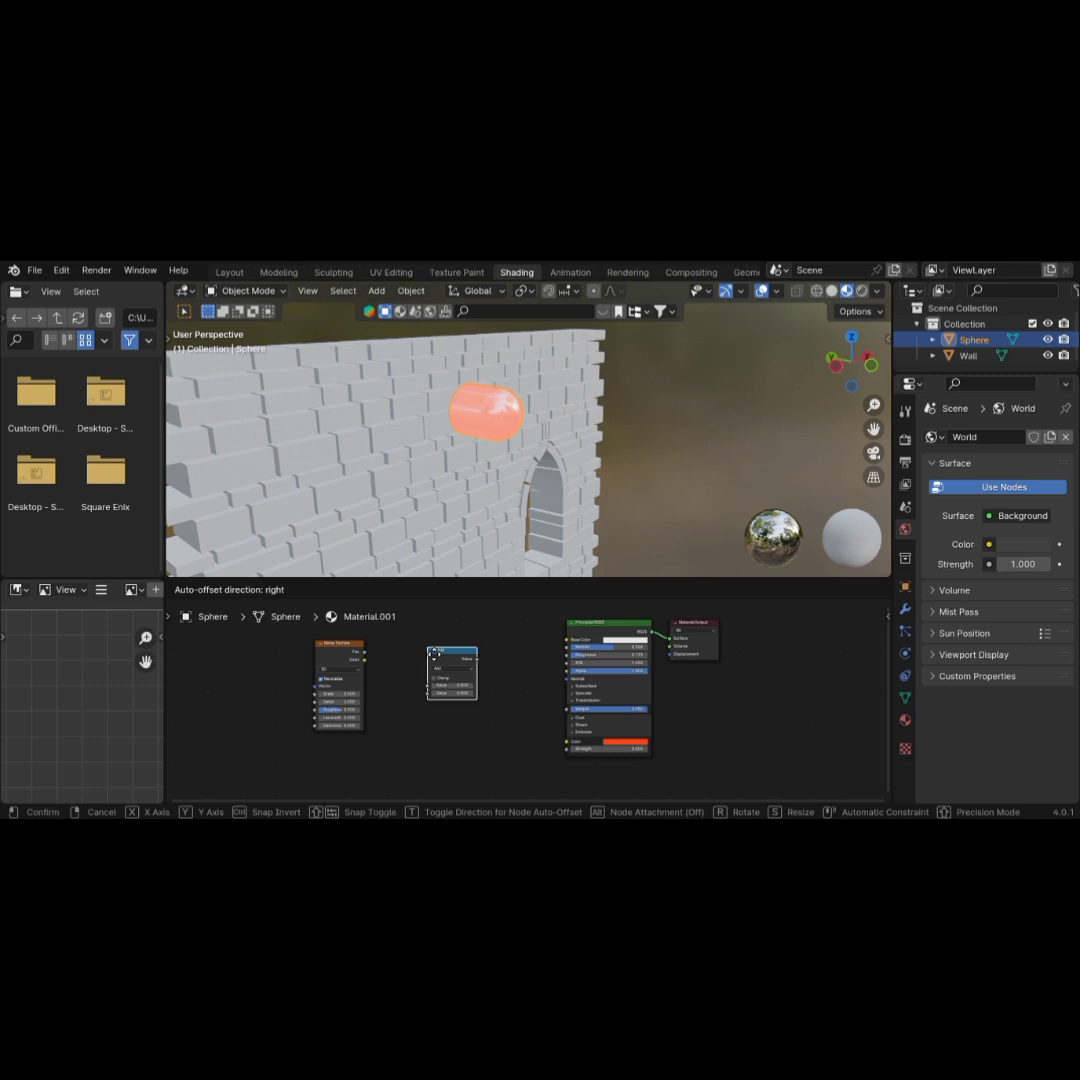
left_click(436, 654)
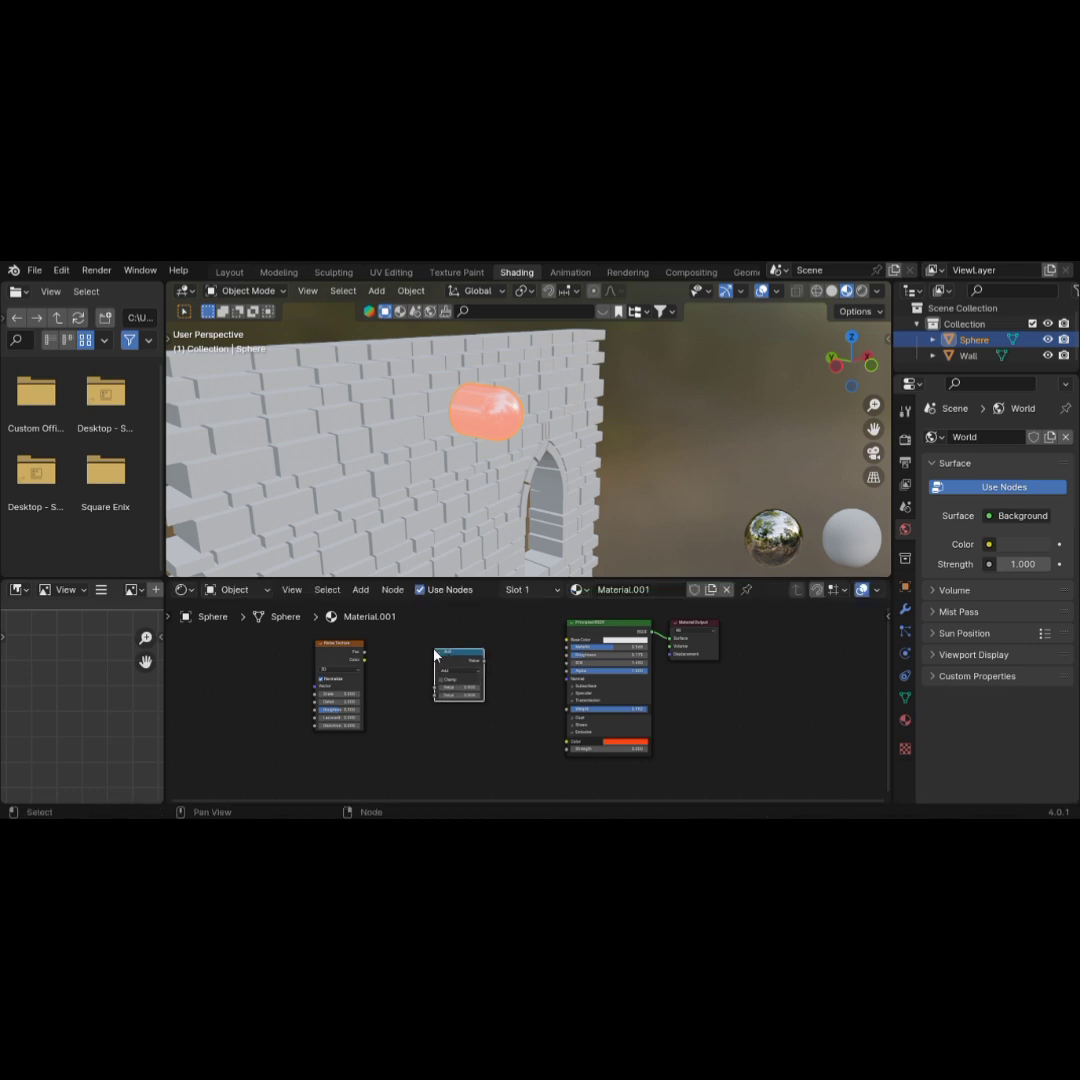
- Set the Noise Texture to 1D and connect its Fac output to the Math node's first Value input
scroll(388, 702, "up", 1)
middle_click_drag(388, 702, 524, 710)
scroll(524, 710, "up", 1)
left_click(420, 663)
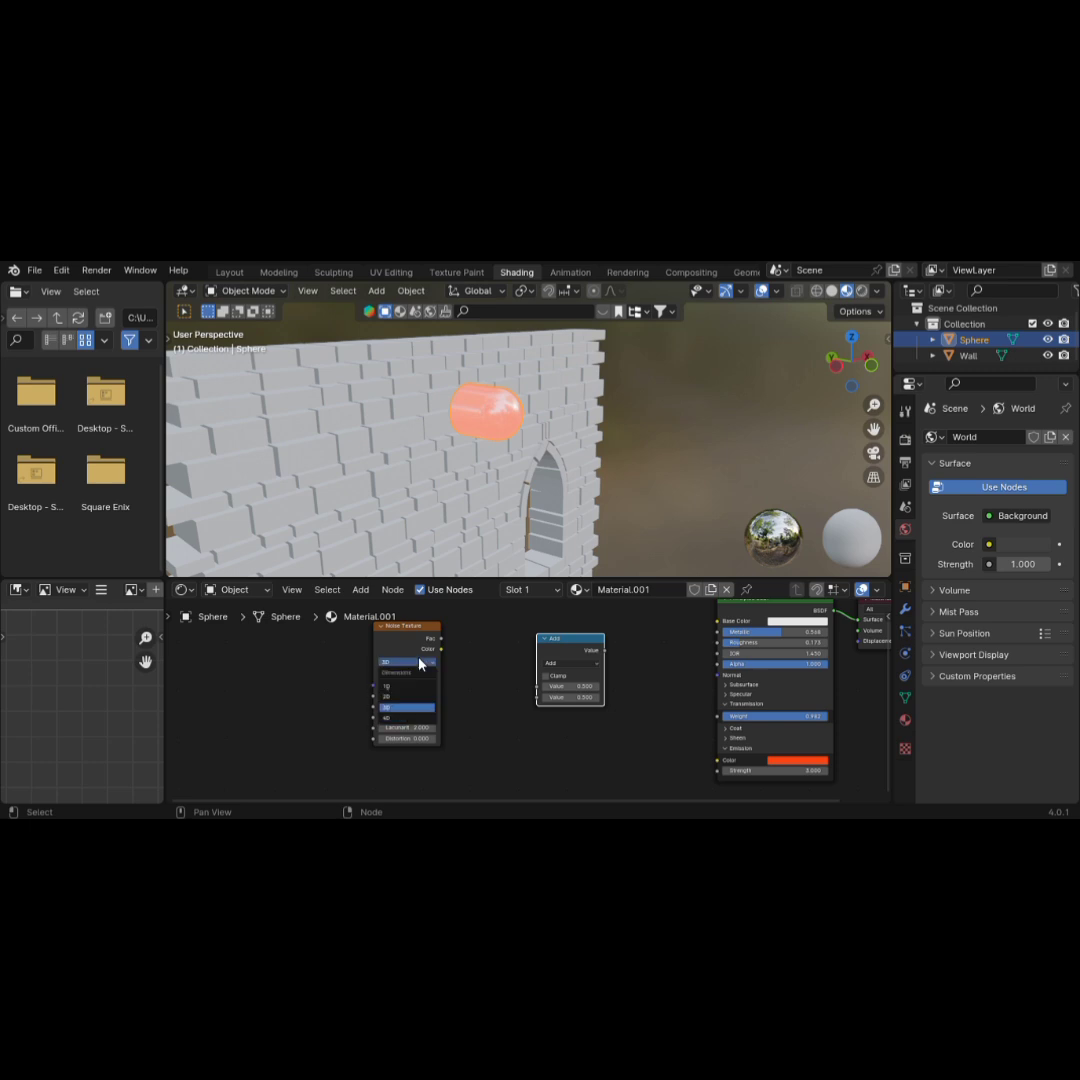
left_click(416, 688)
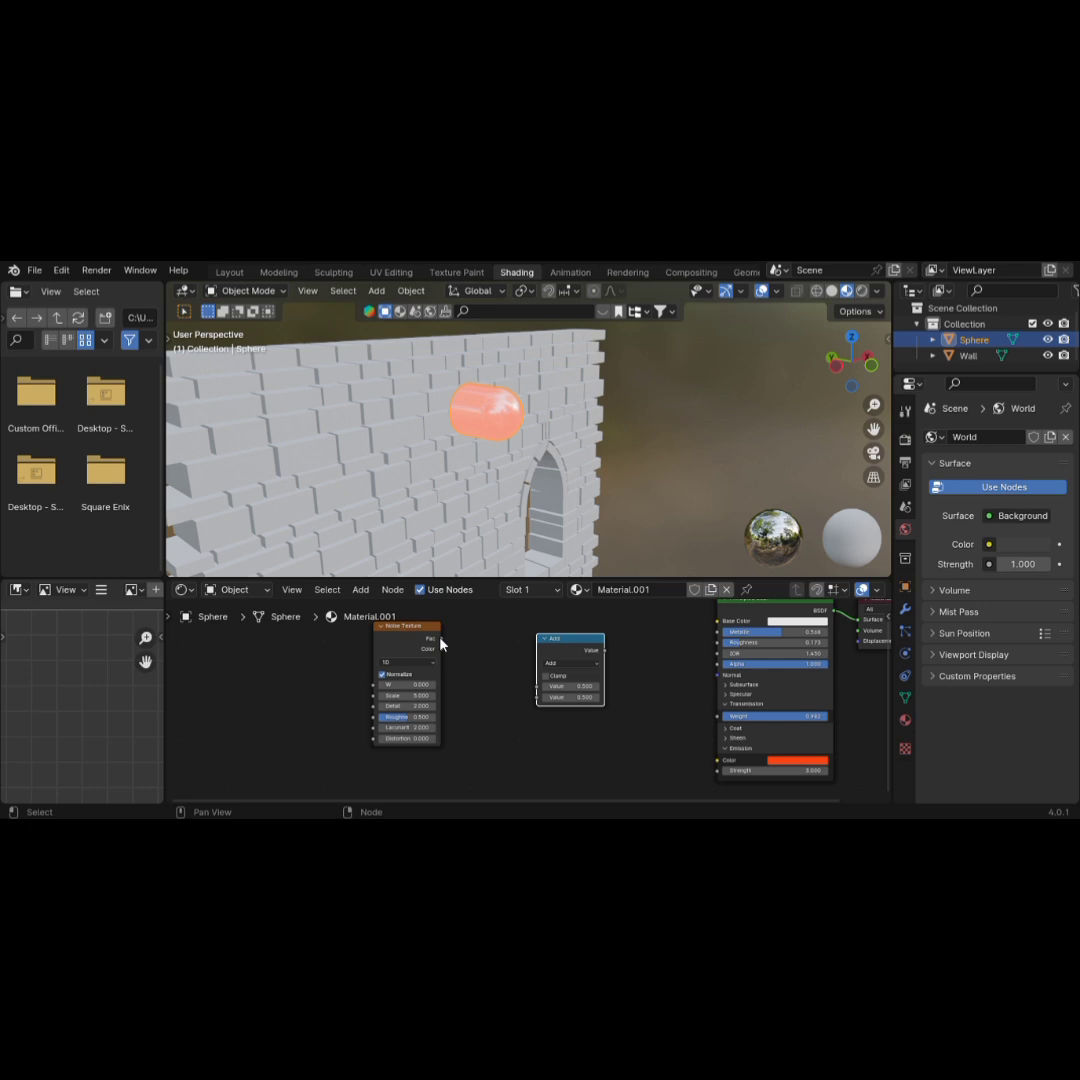
left_click_drag(440, 639, 536, 692)
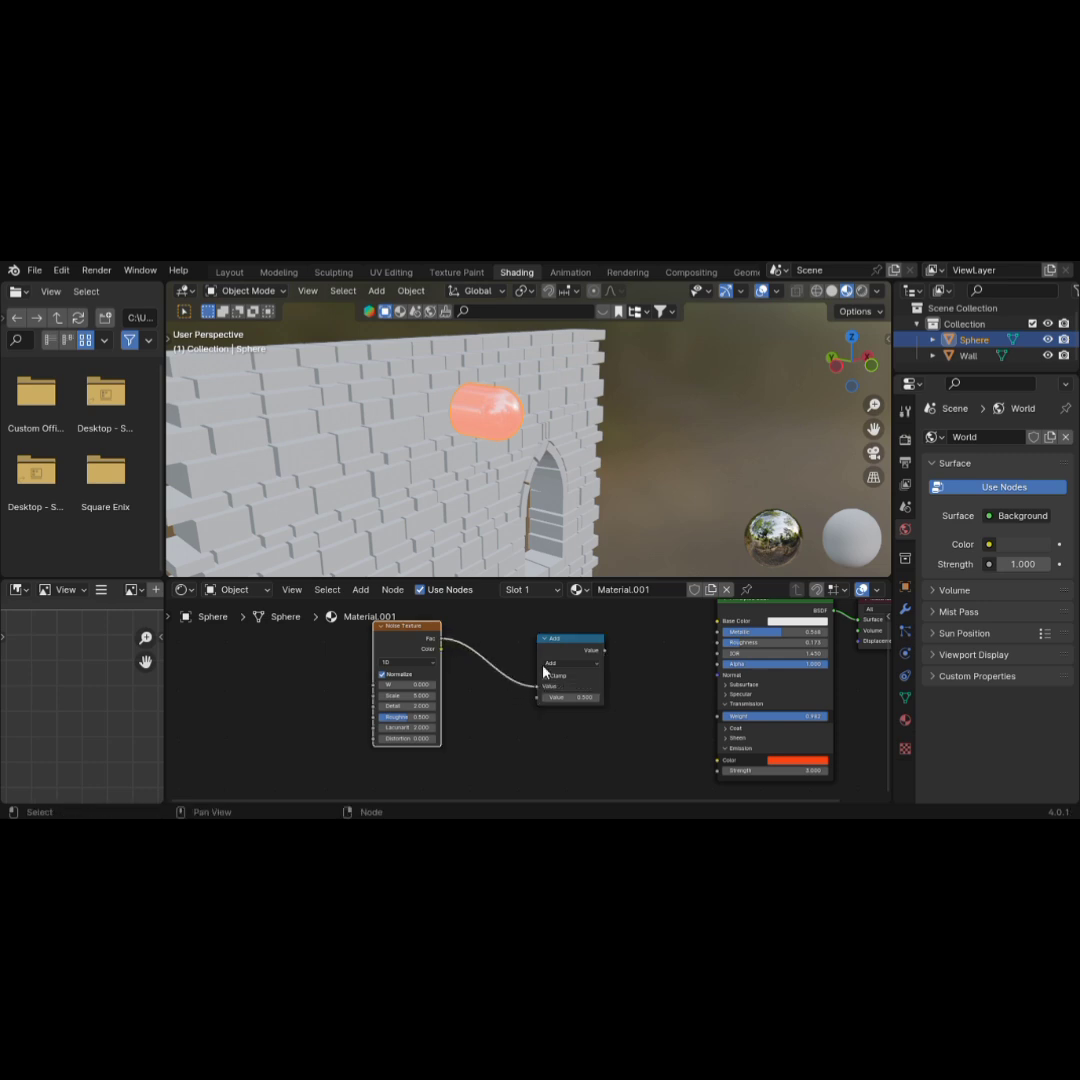
- Set the Math node's operation to Greater Than and connect its Value output to the Principled BSDF's Emission Strength
left_click(578, 666)
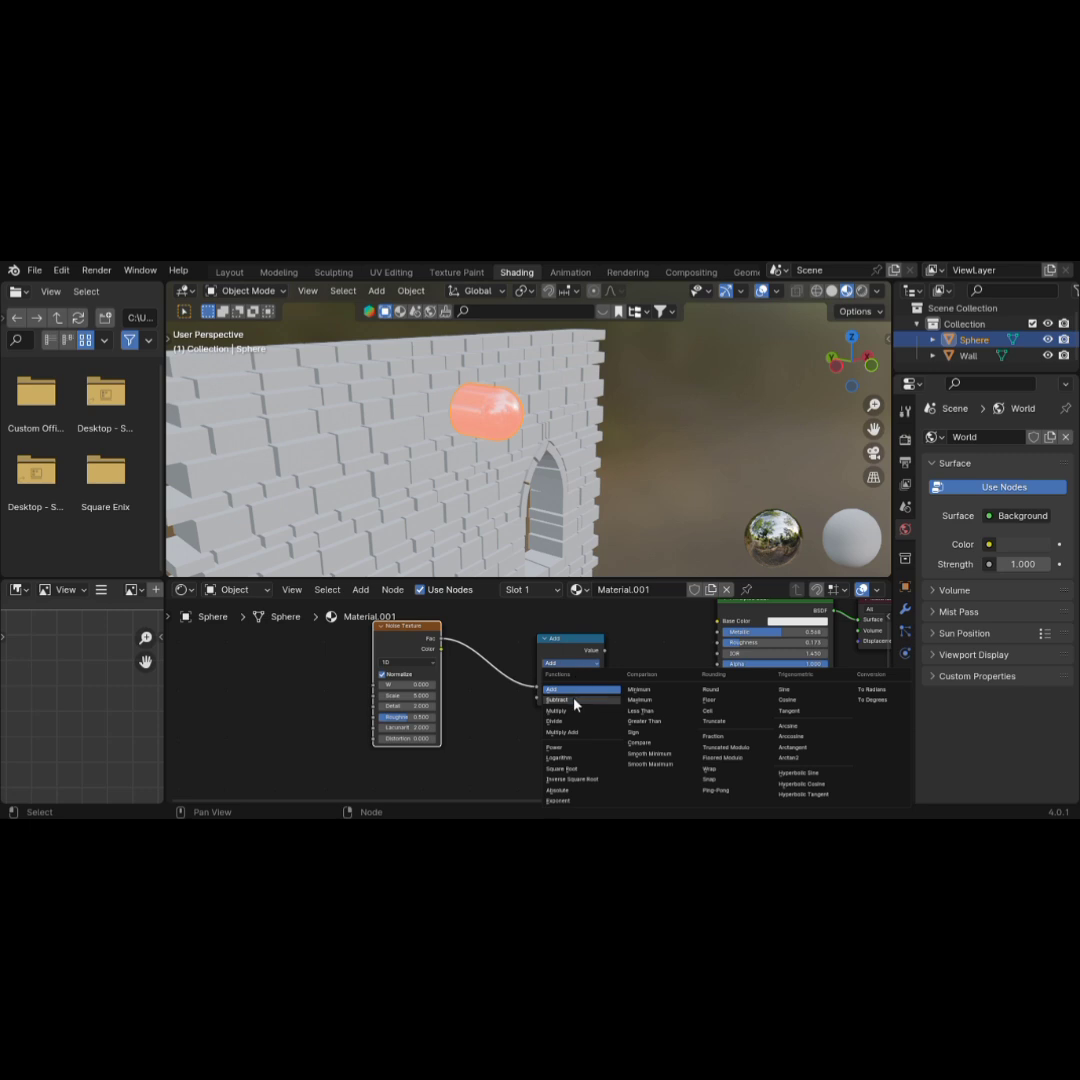
left_click(643, 721)
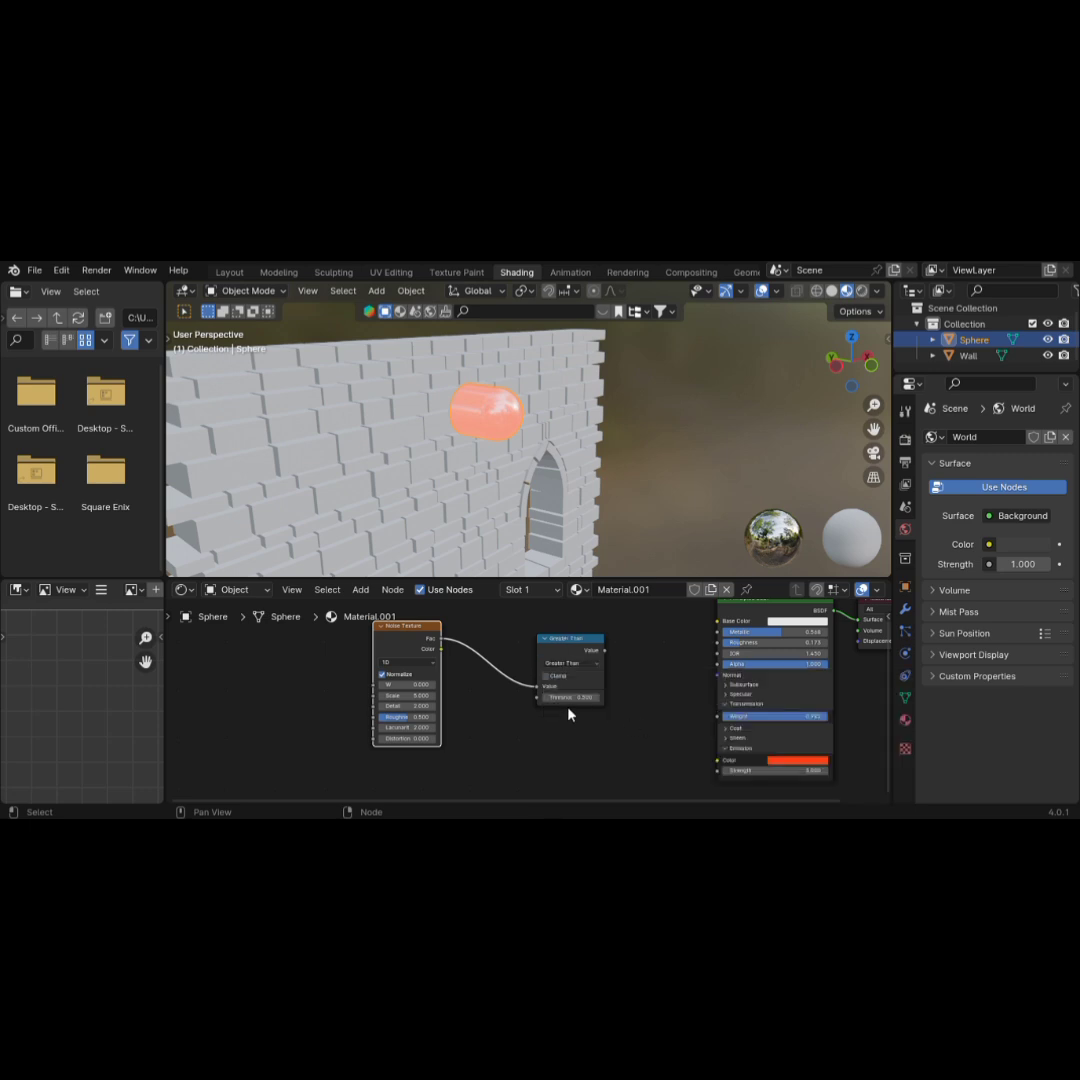
scroll(573, 716, "up", 1)
middle_click_drag(578, 718, 463, 726)
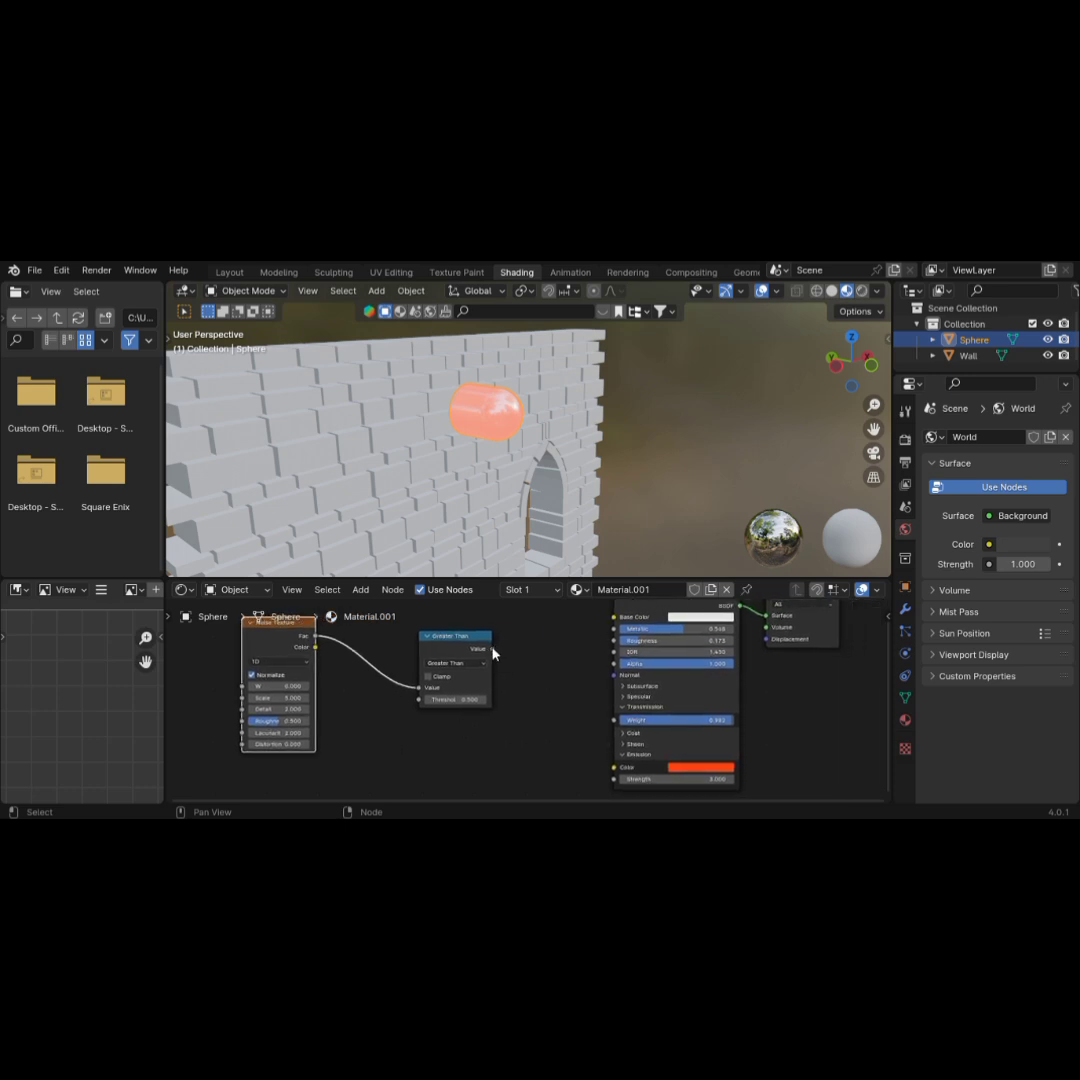
left_click_drag(492, 650, 613, 754)
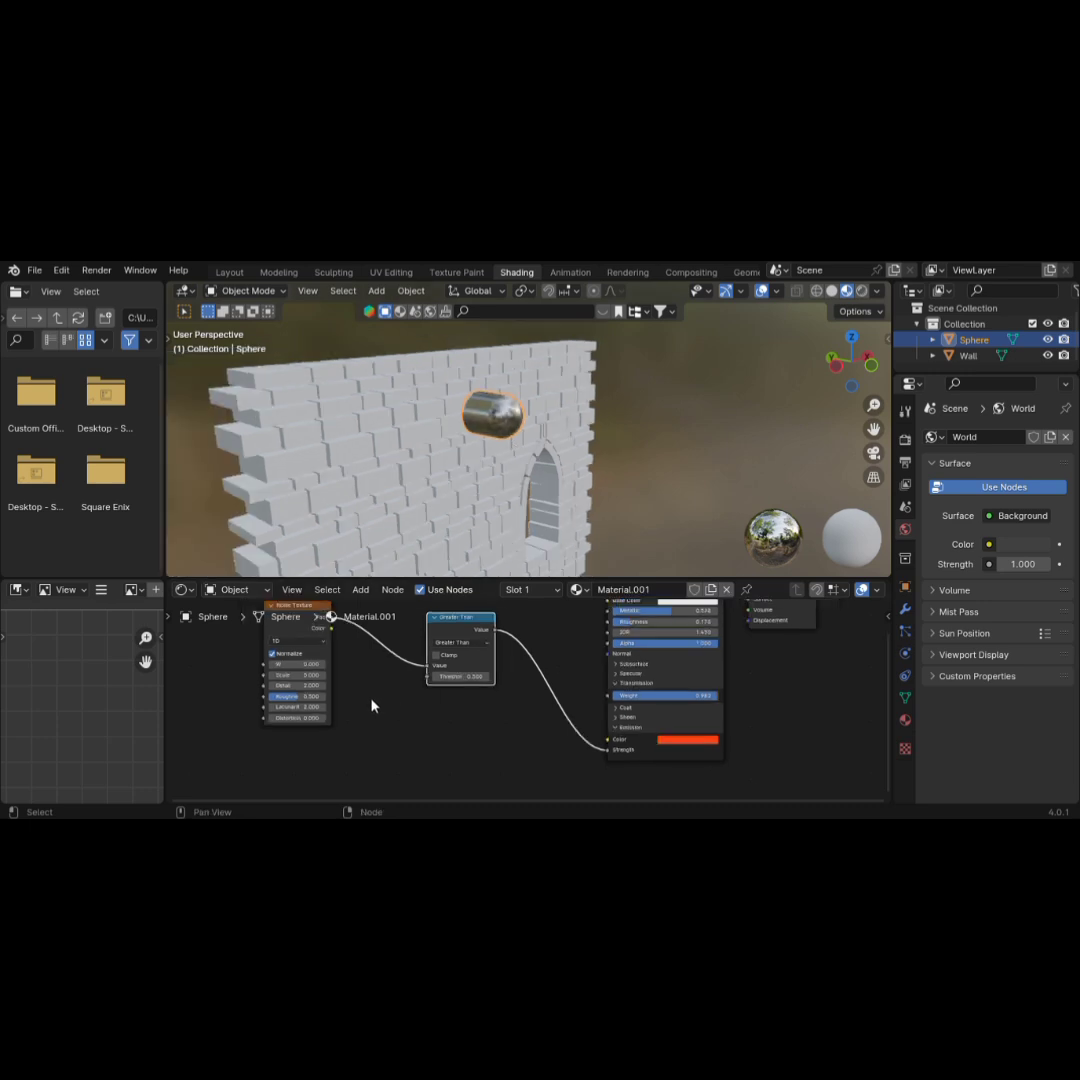
- Play the animation briefly to check the lamp's emission, and stop playback
middle_click_drag(378, 716, 456, 750)
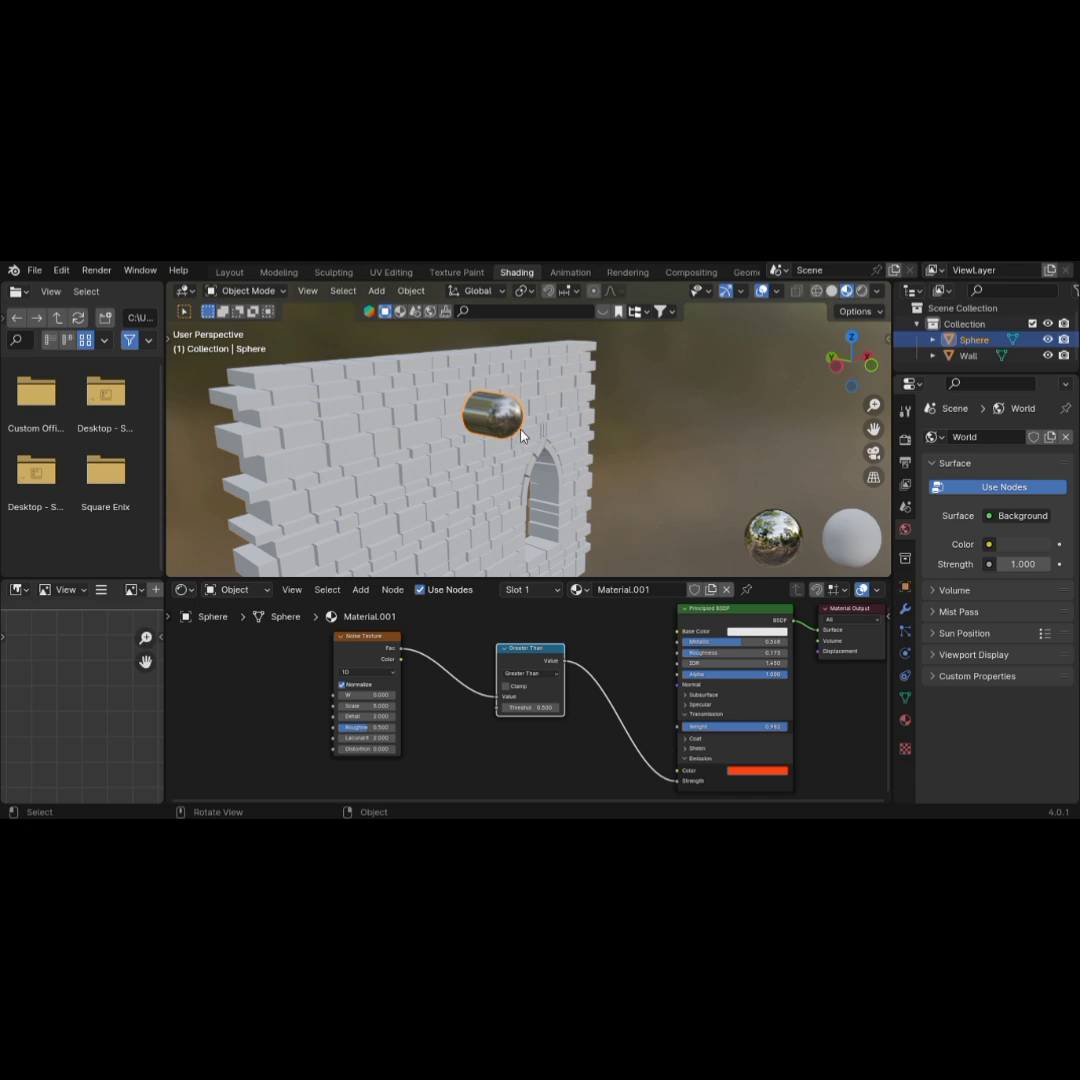
key("space")
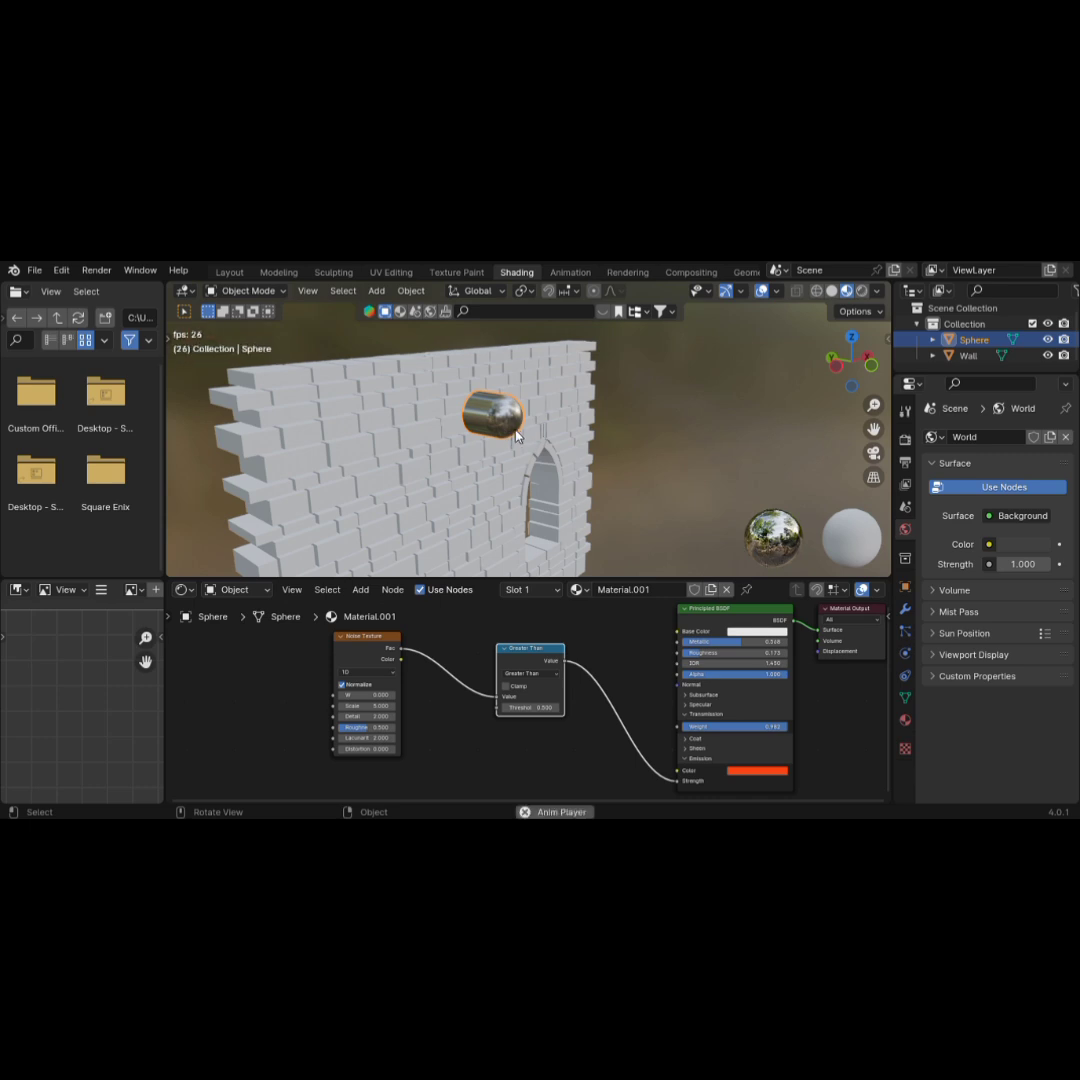
key("space")
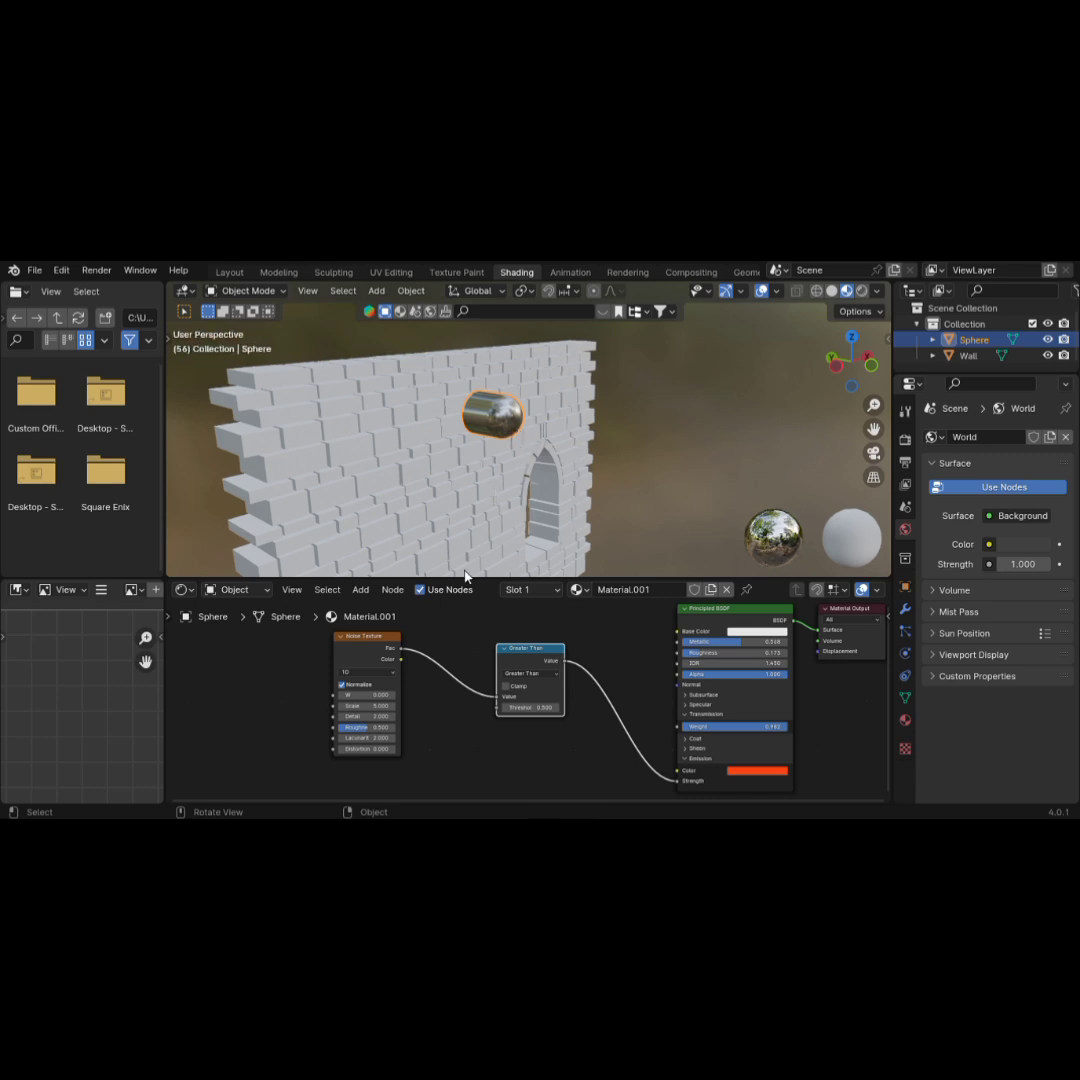
- Drive the Noise Texture's W value with the expression #frame/100
scroll(400, 702, "up", 3)
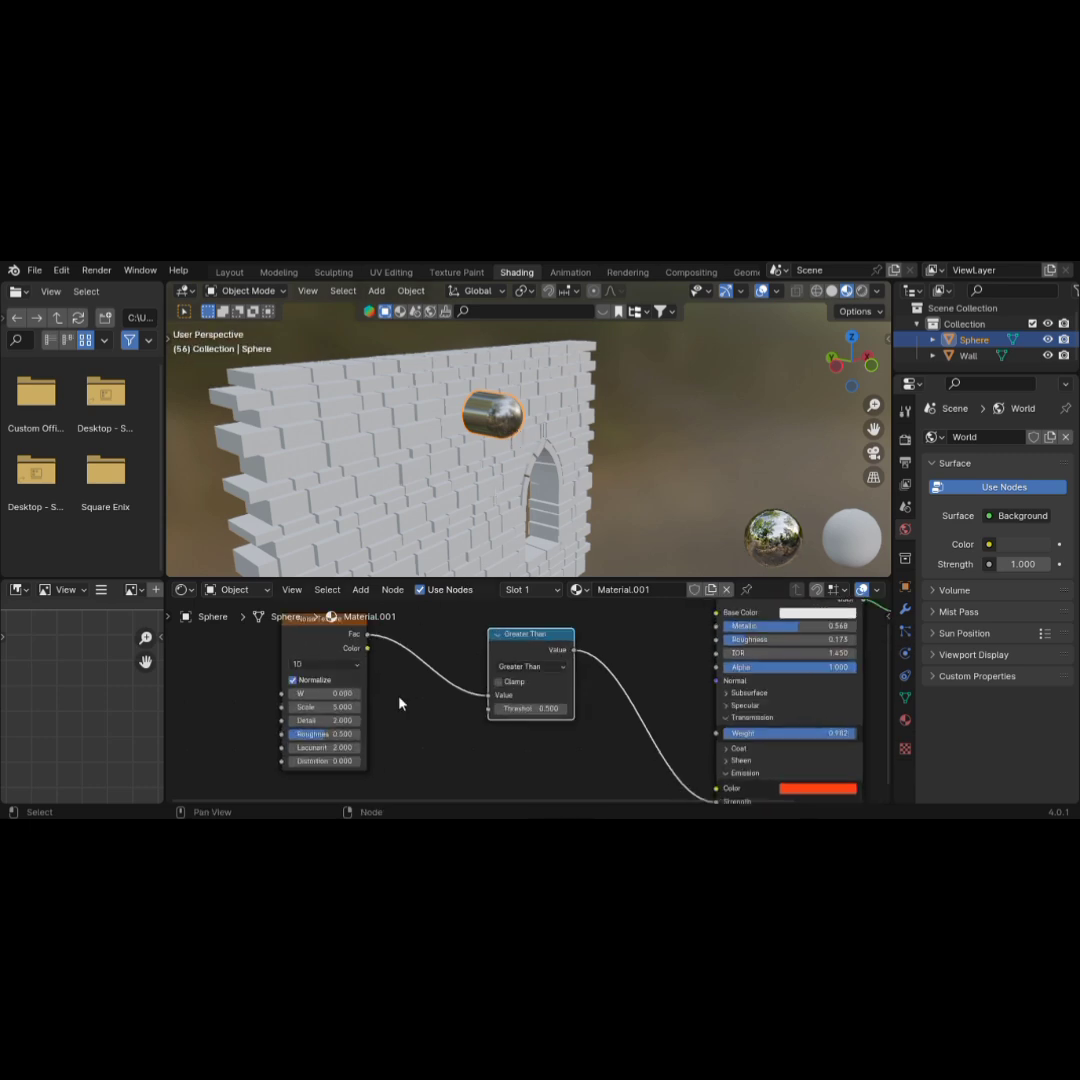
left_click(310, 694)
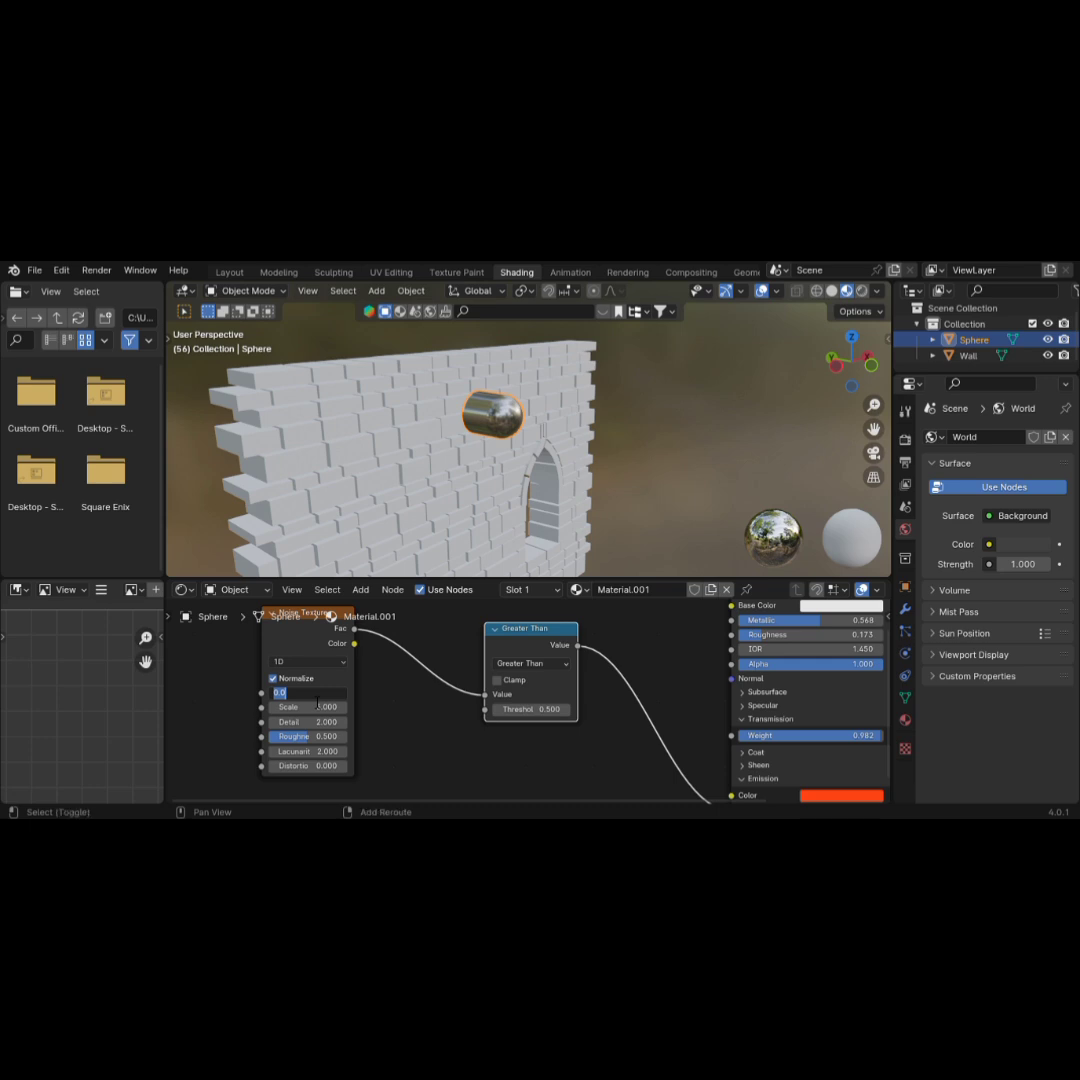
type("#frame/100")
key("Return")
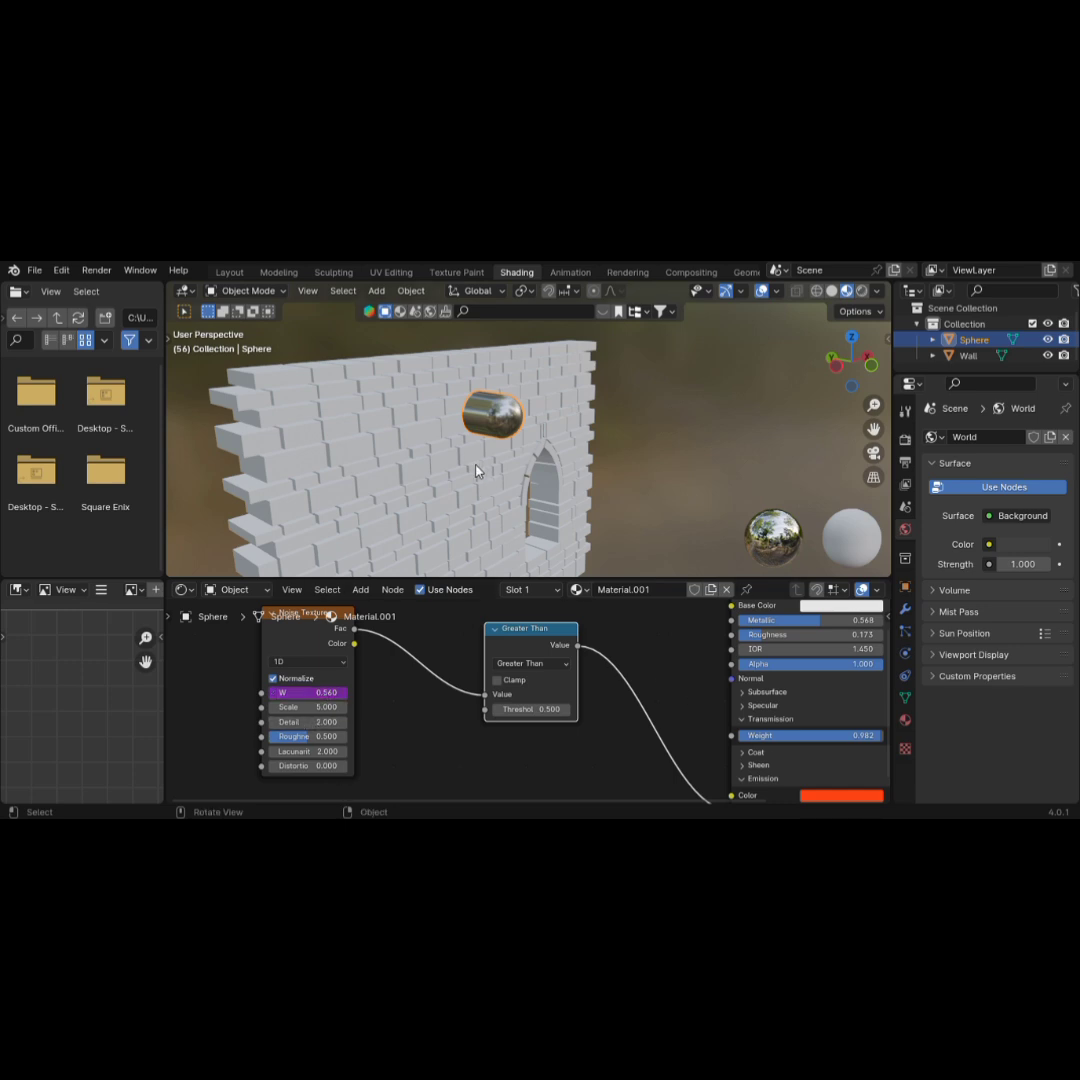
- Play the animation and examine the lamp's blinking from a distance with the whole wall in view
key("space")
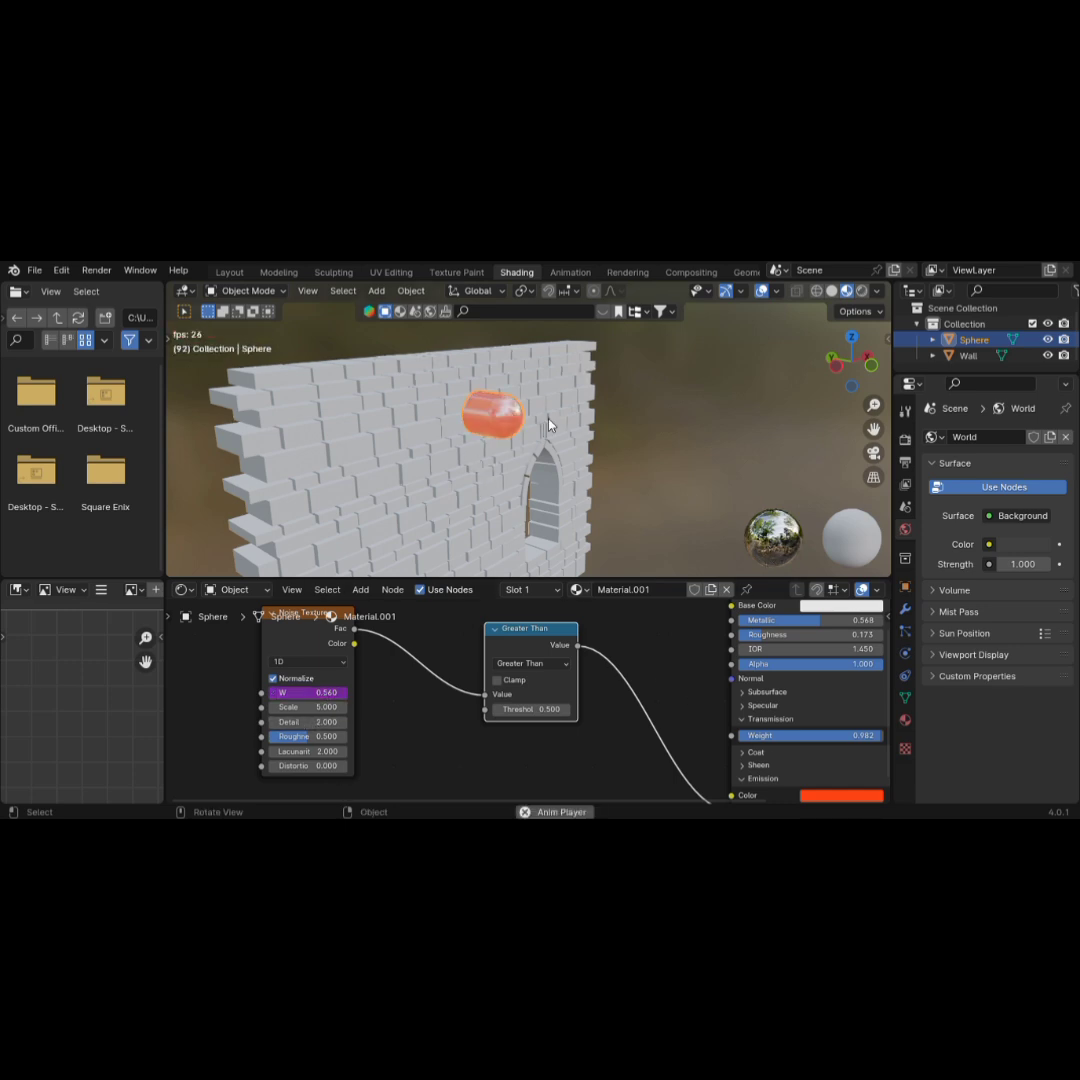
scroll(549, 425, "down", 5)
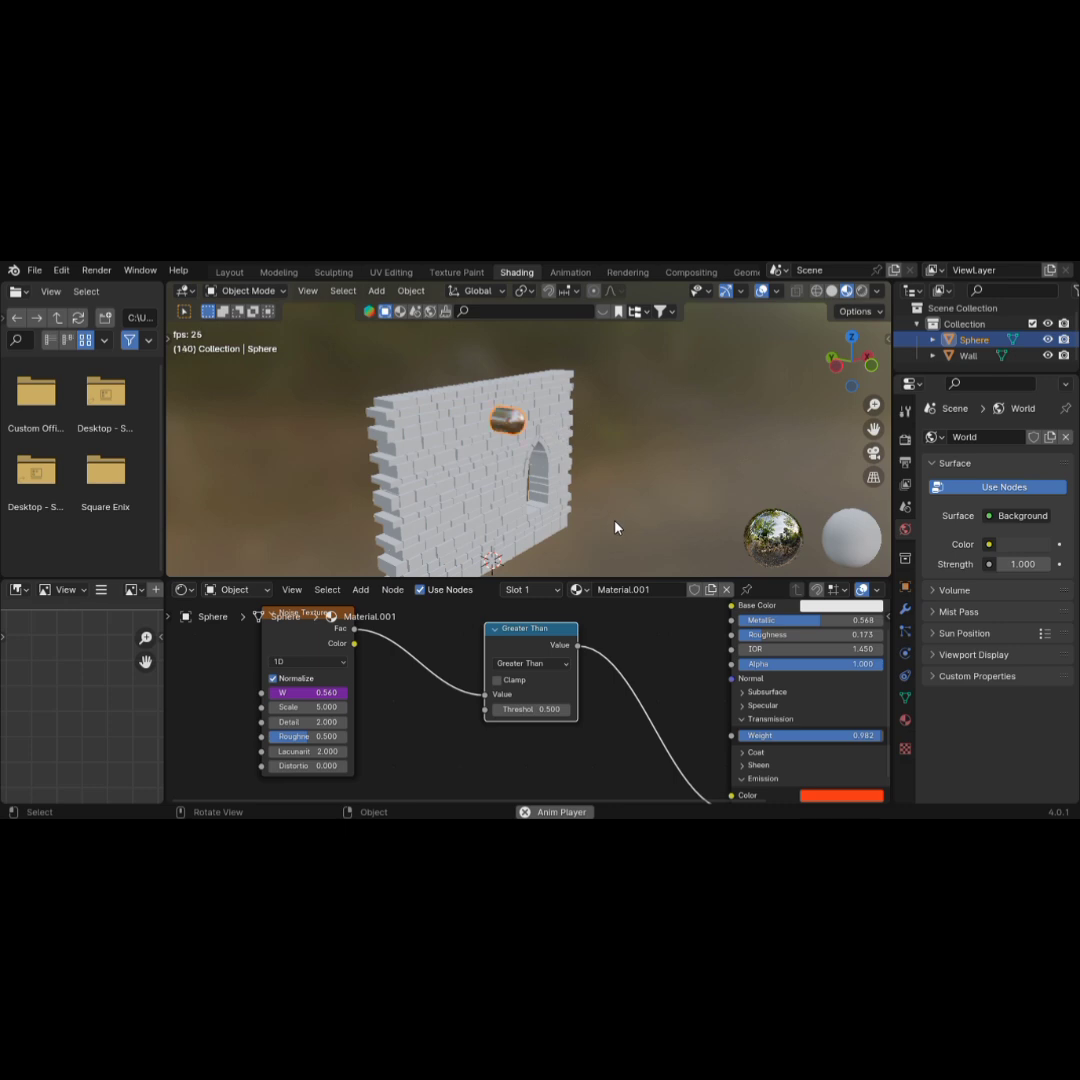
middle_click_drag(610, 513, 576, 487)
scroll(573, 485, "down", 3)
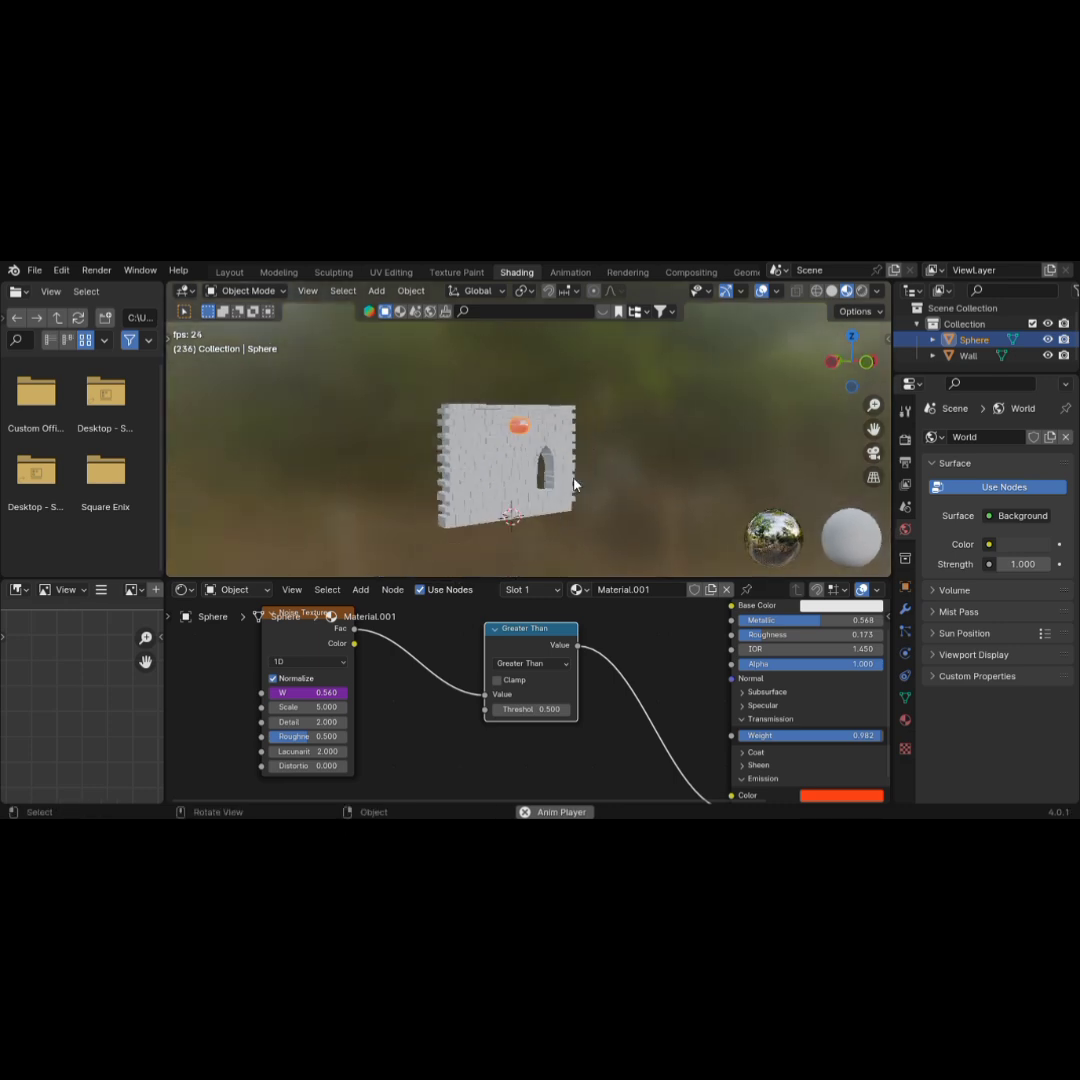
scroll(573, 485, "down", 2)
scroll(573, 485, "up", 2)
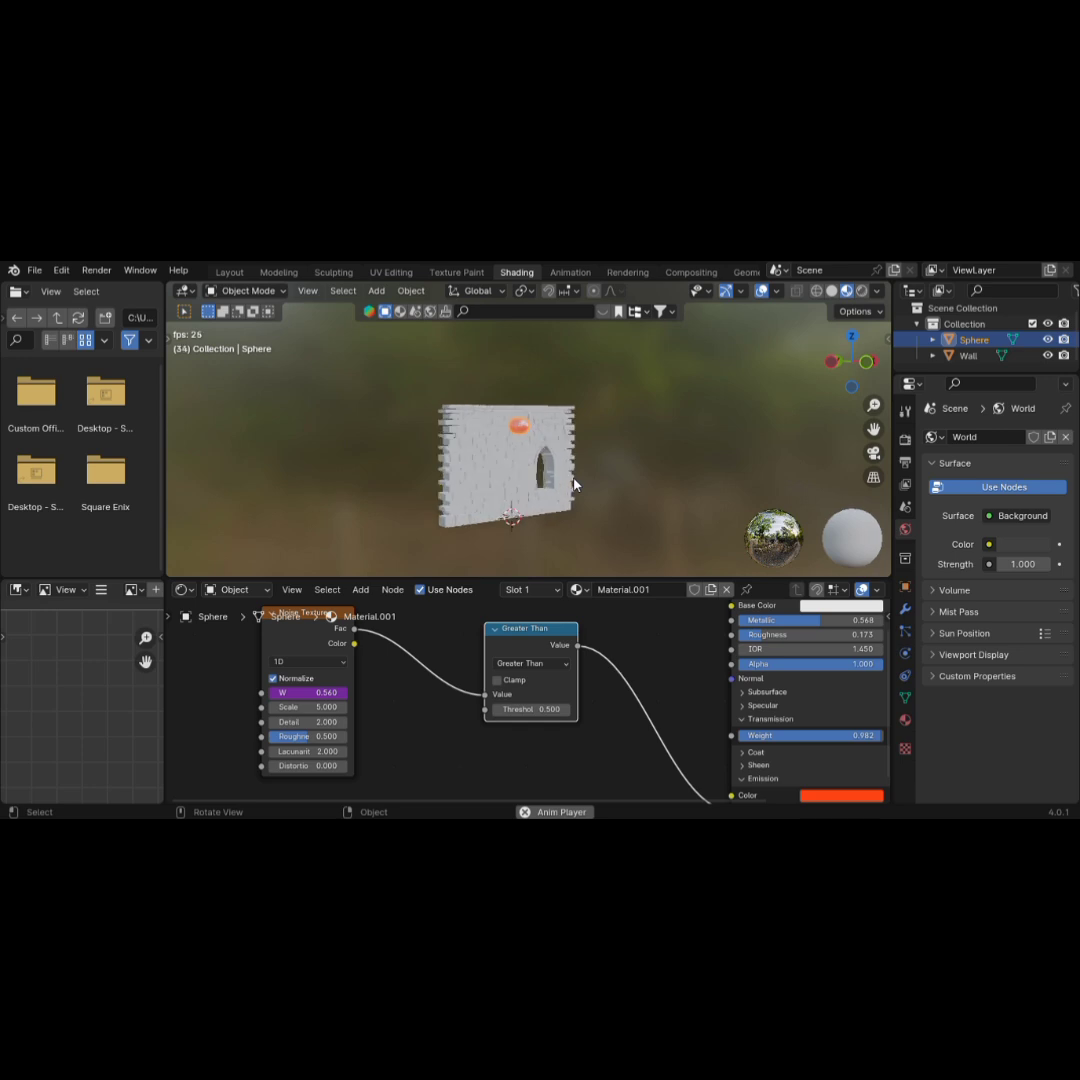
- Add an Object Info node to the lamp material, placed before the Noise Texture node, and stop the animation playback
scroll(600, 638, "down", 5)
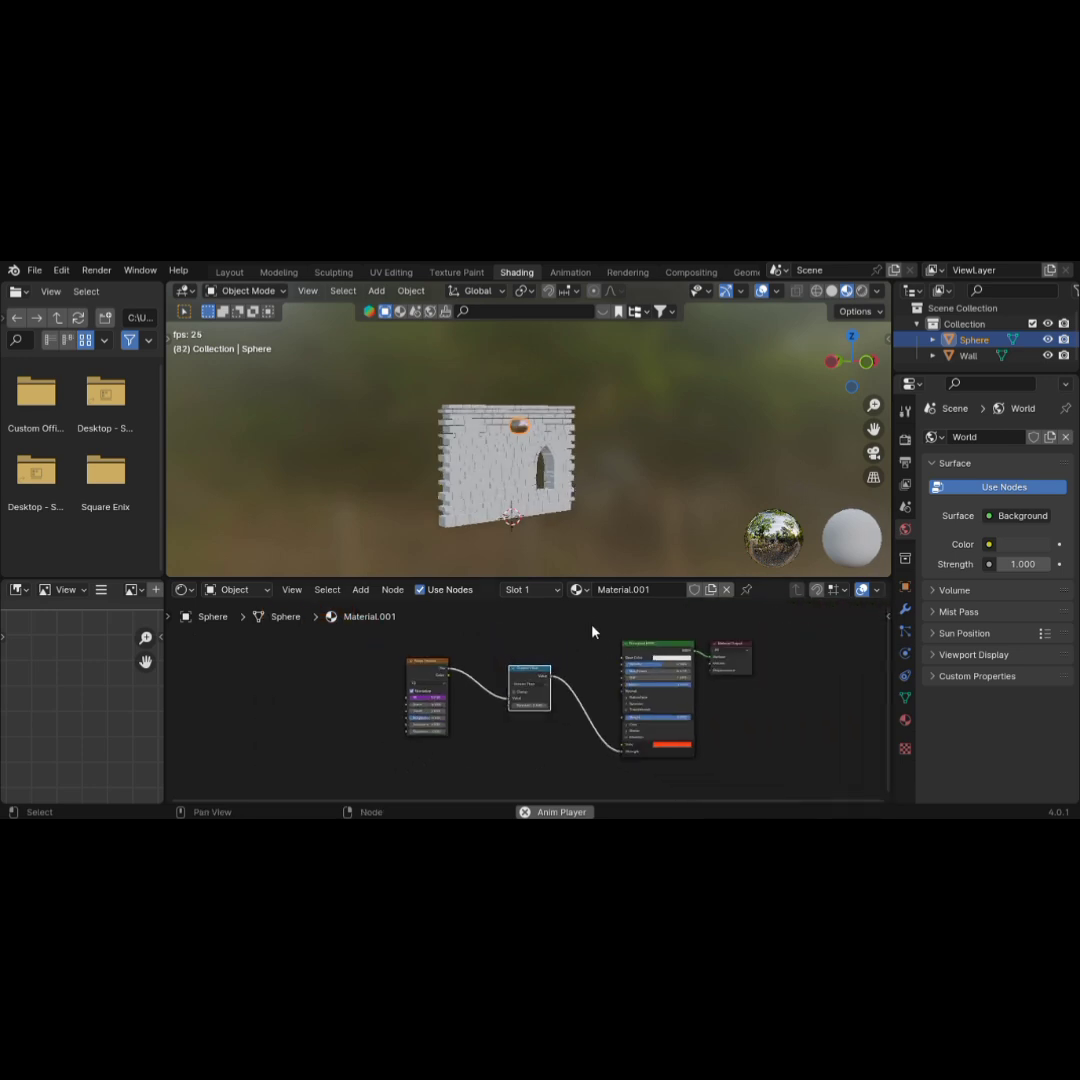
middle_click_drag(593, 632, 639, 628)
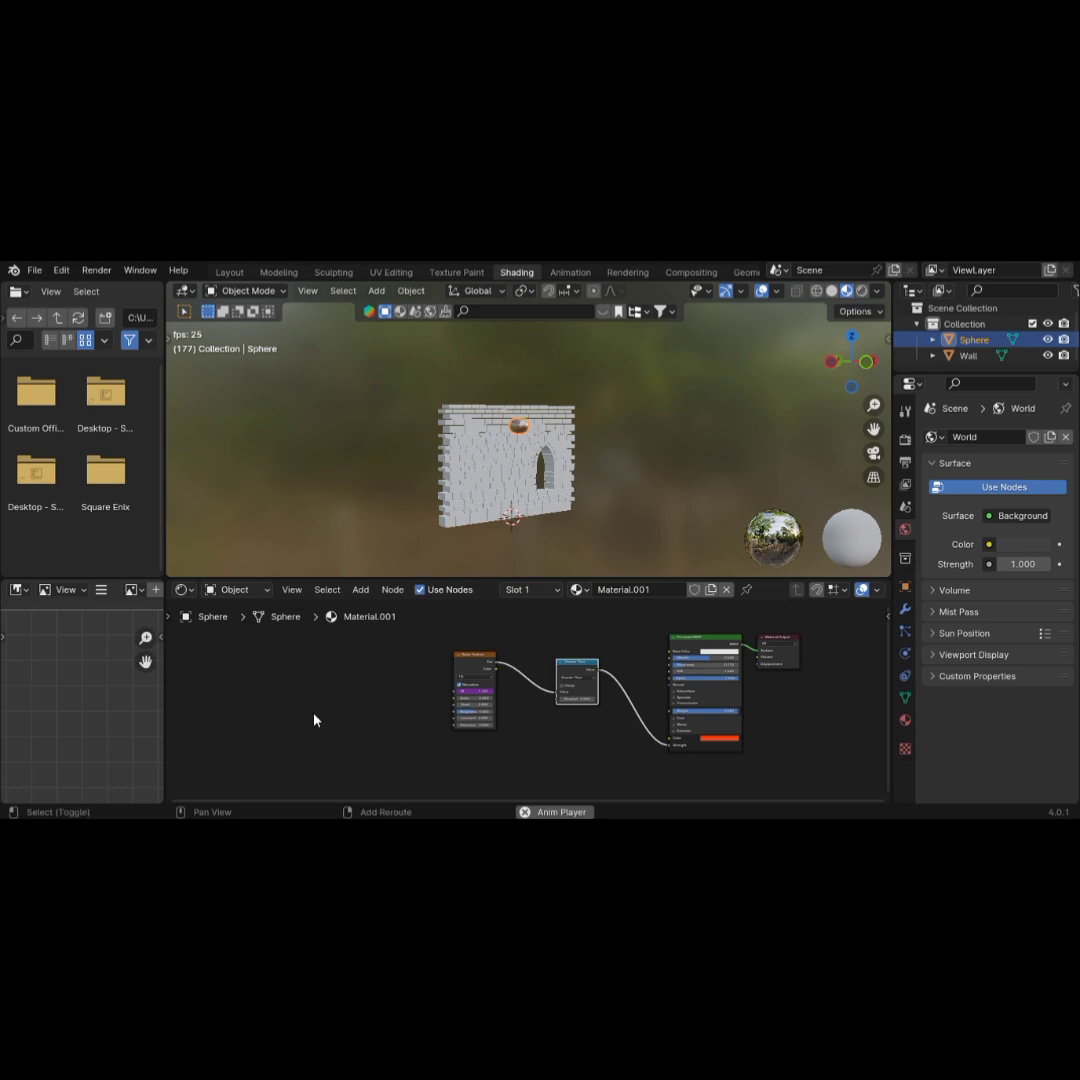
key("shift+a")
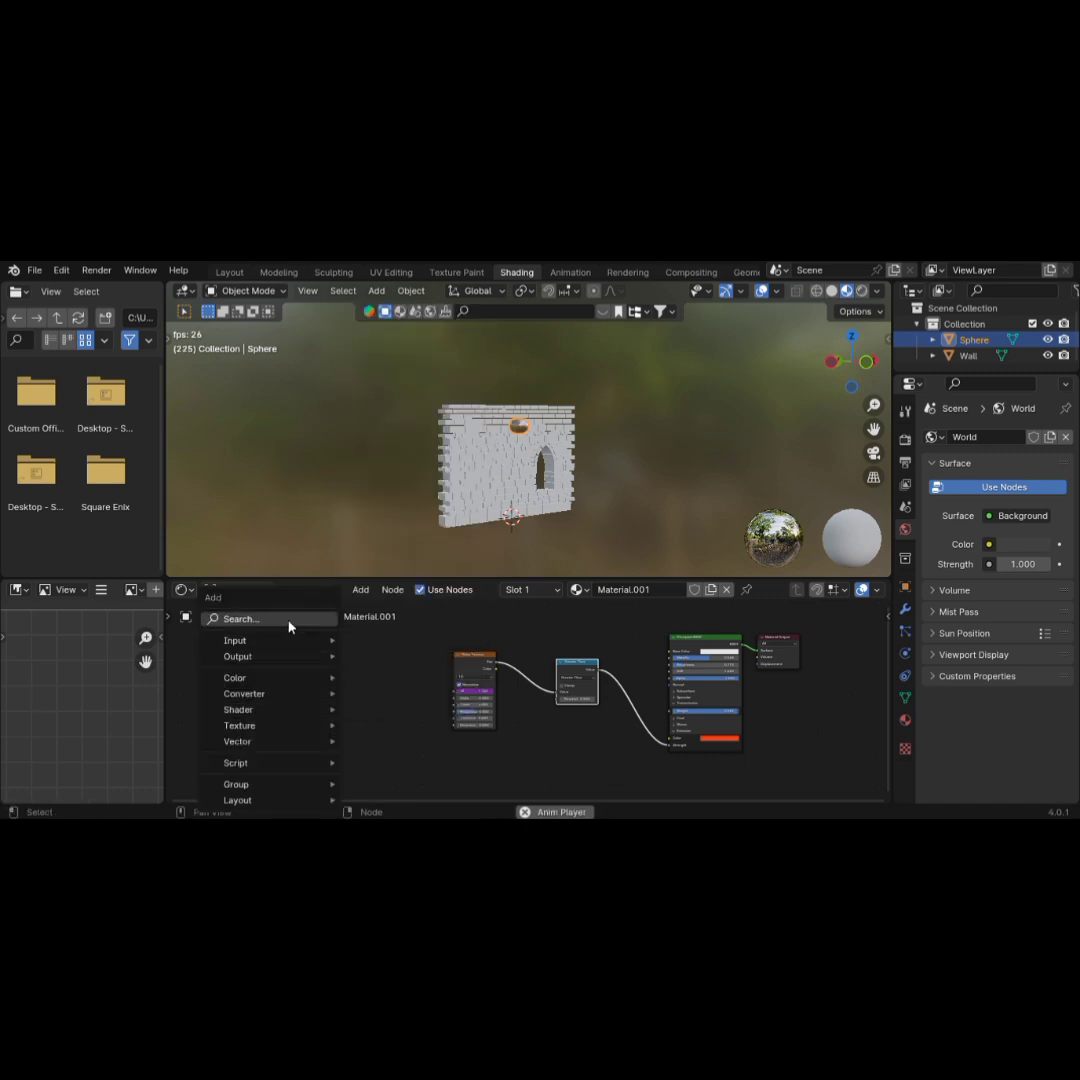
left_click(289, 622)
left_click(332, 712)
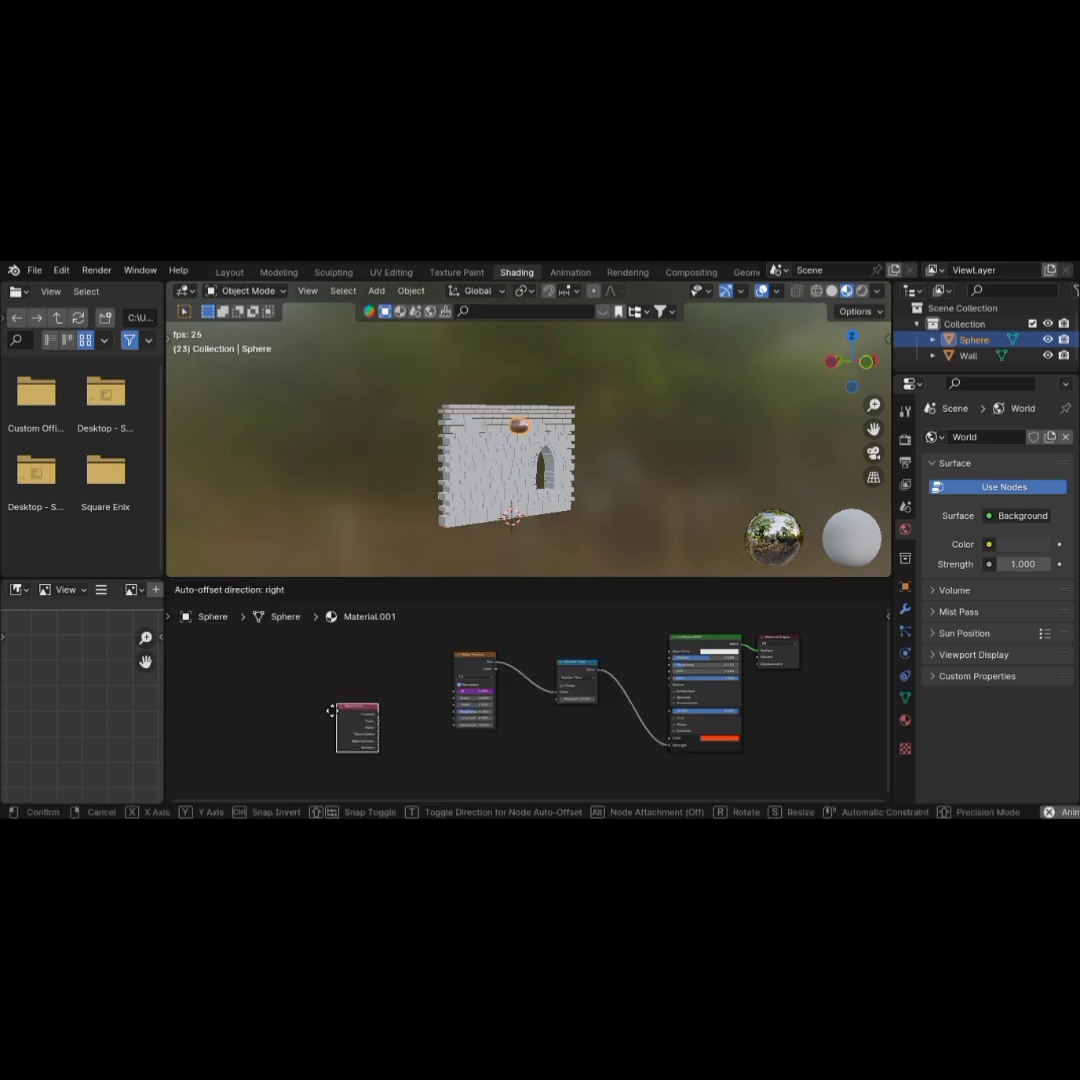
left_click(233, 673)
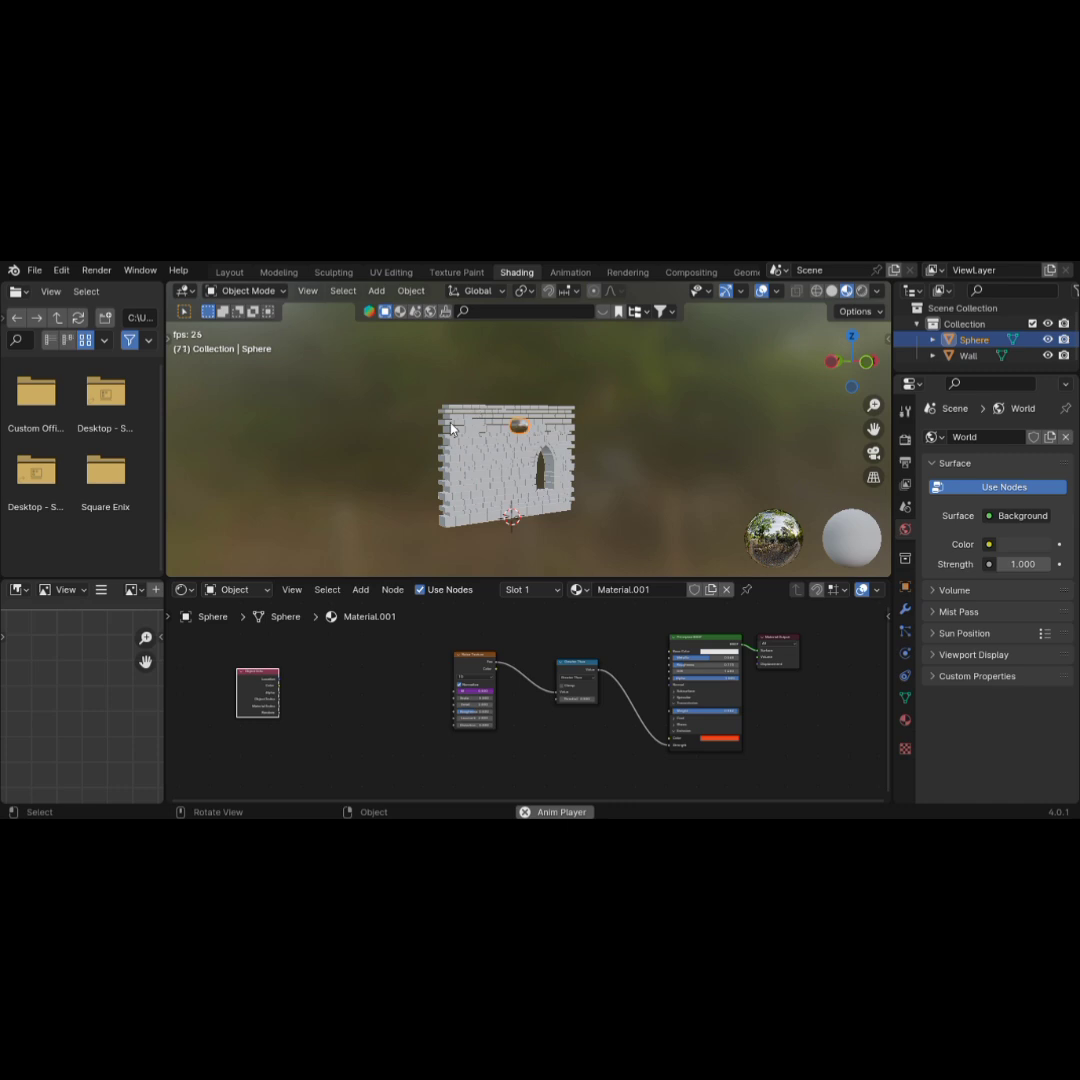
key("space")
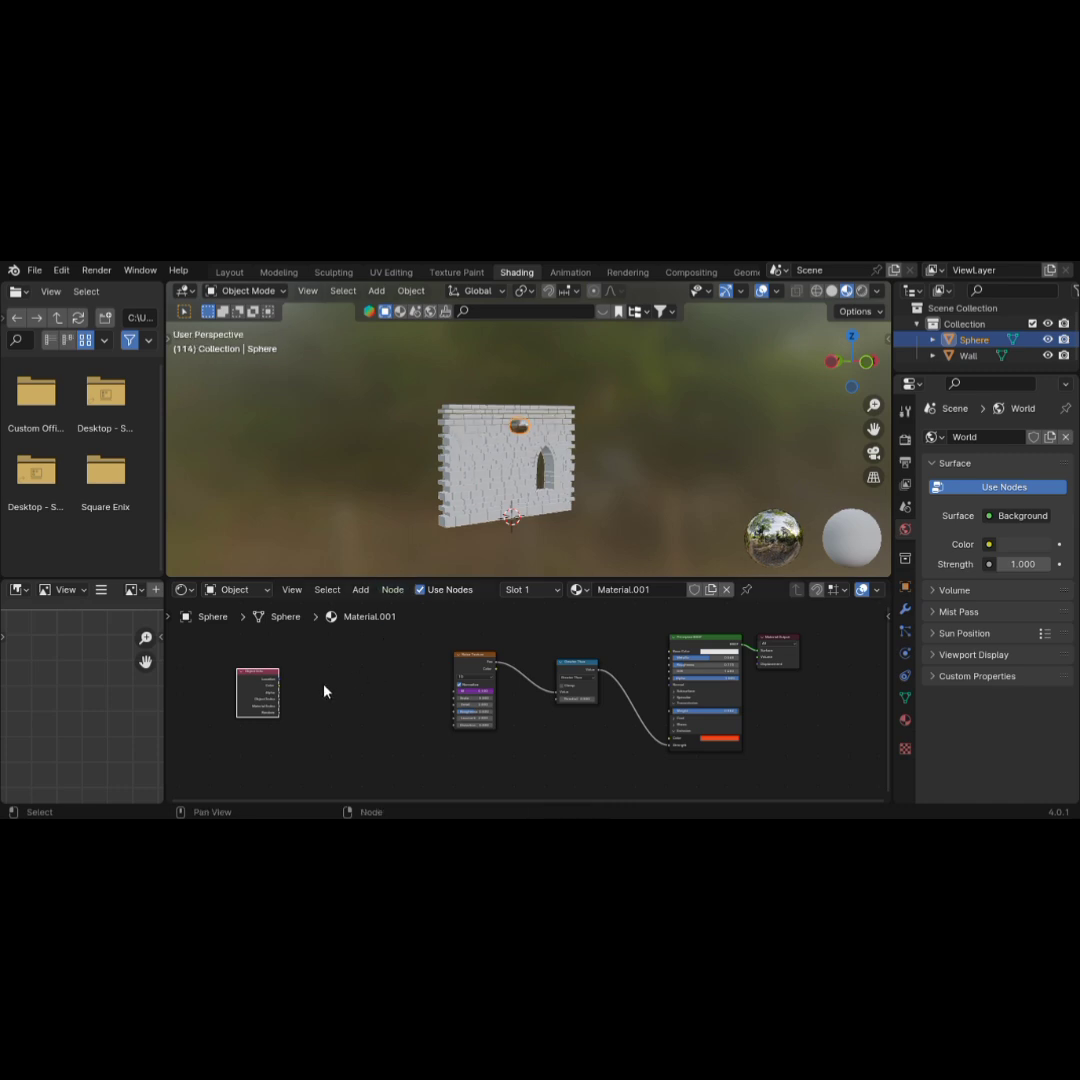
- Duplicate the Greater Than math node twice and place both copies side by side between the Object Info and Noise Texture nodes
scroll(324, 691, "up", 1)
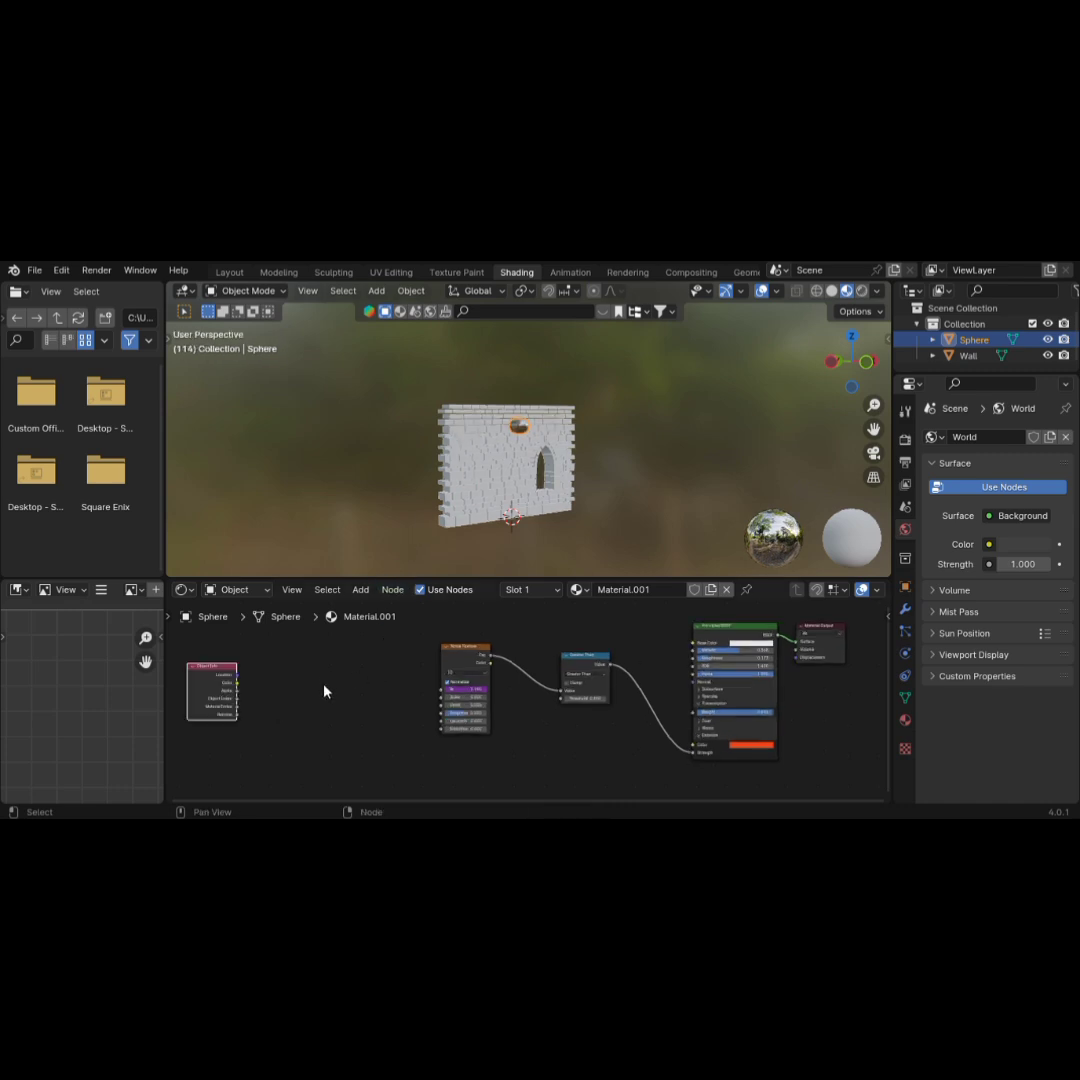
left_click(587, 662)
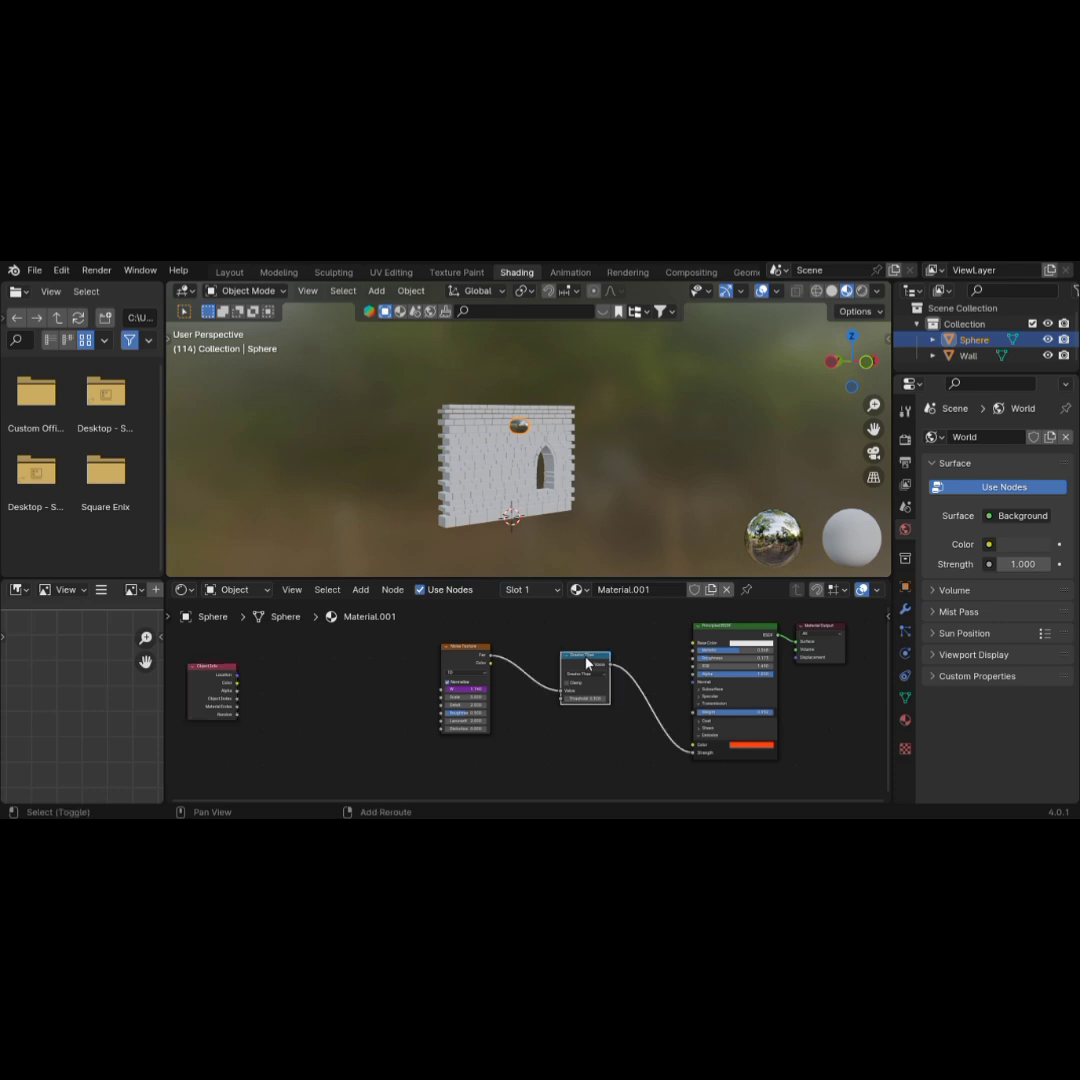
key("shift+d")
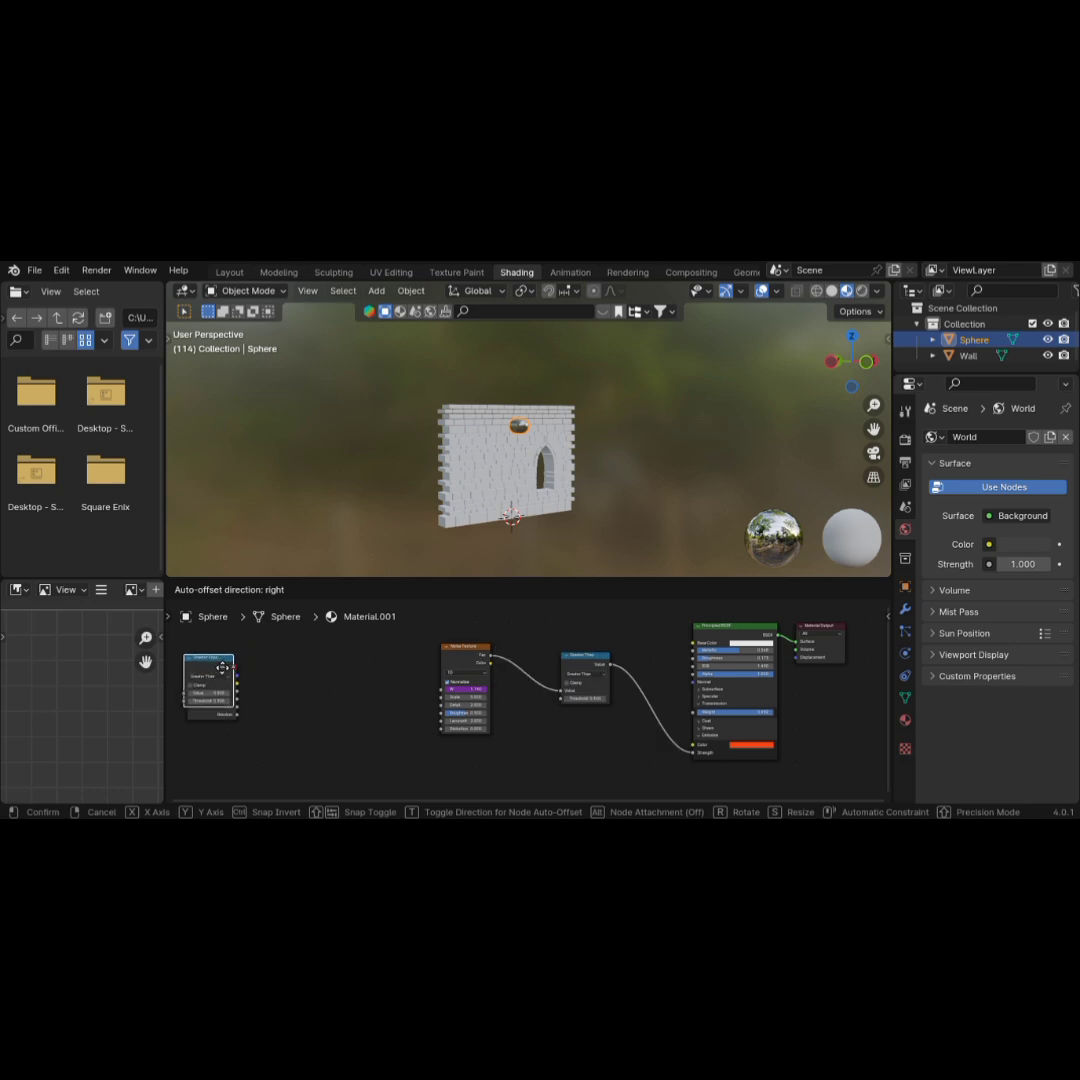
left_click(291, 676)
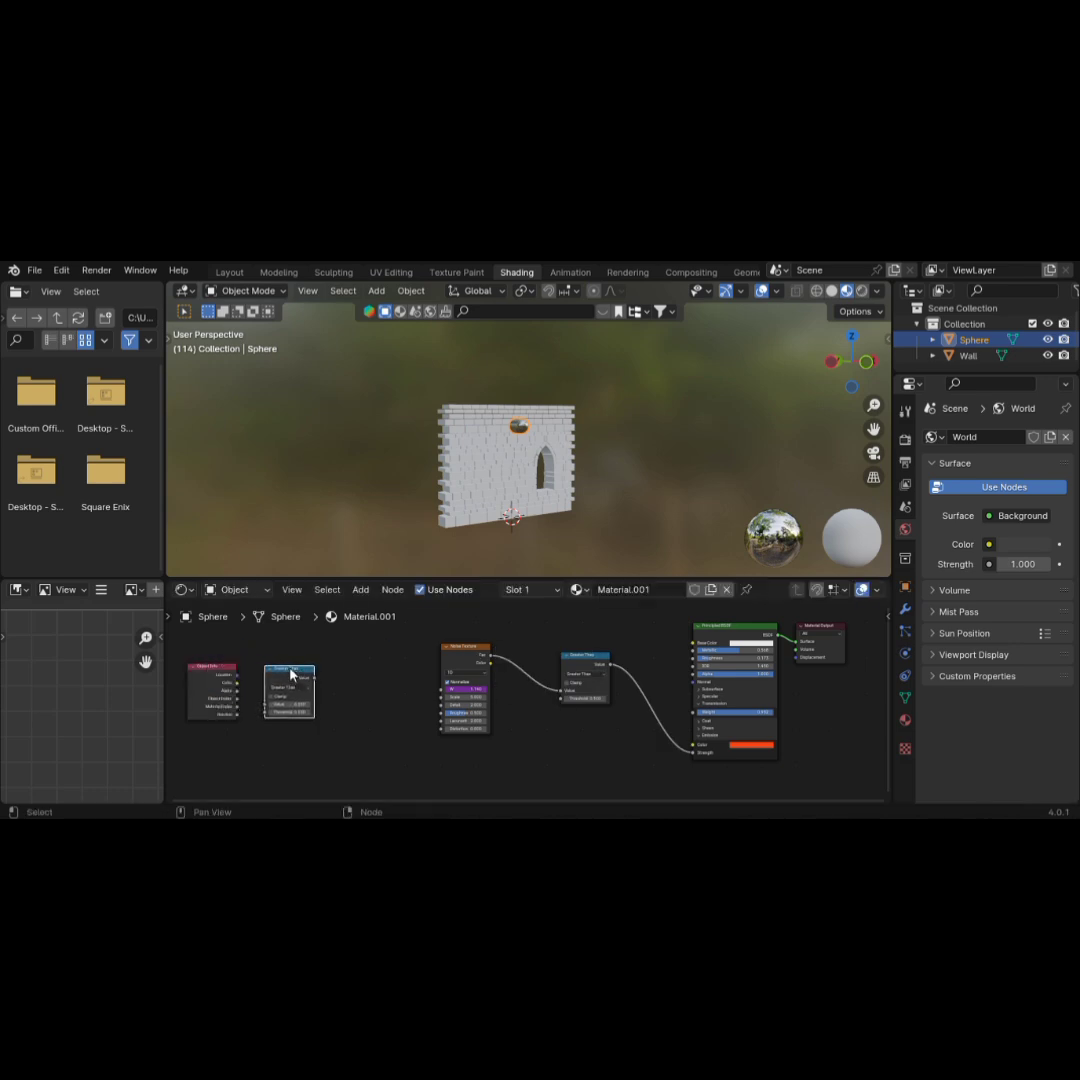
key("shift+d")
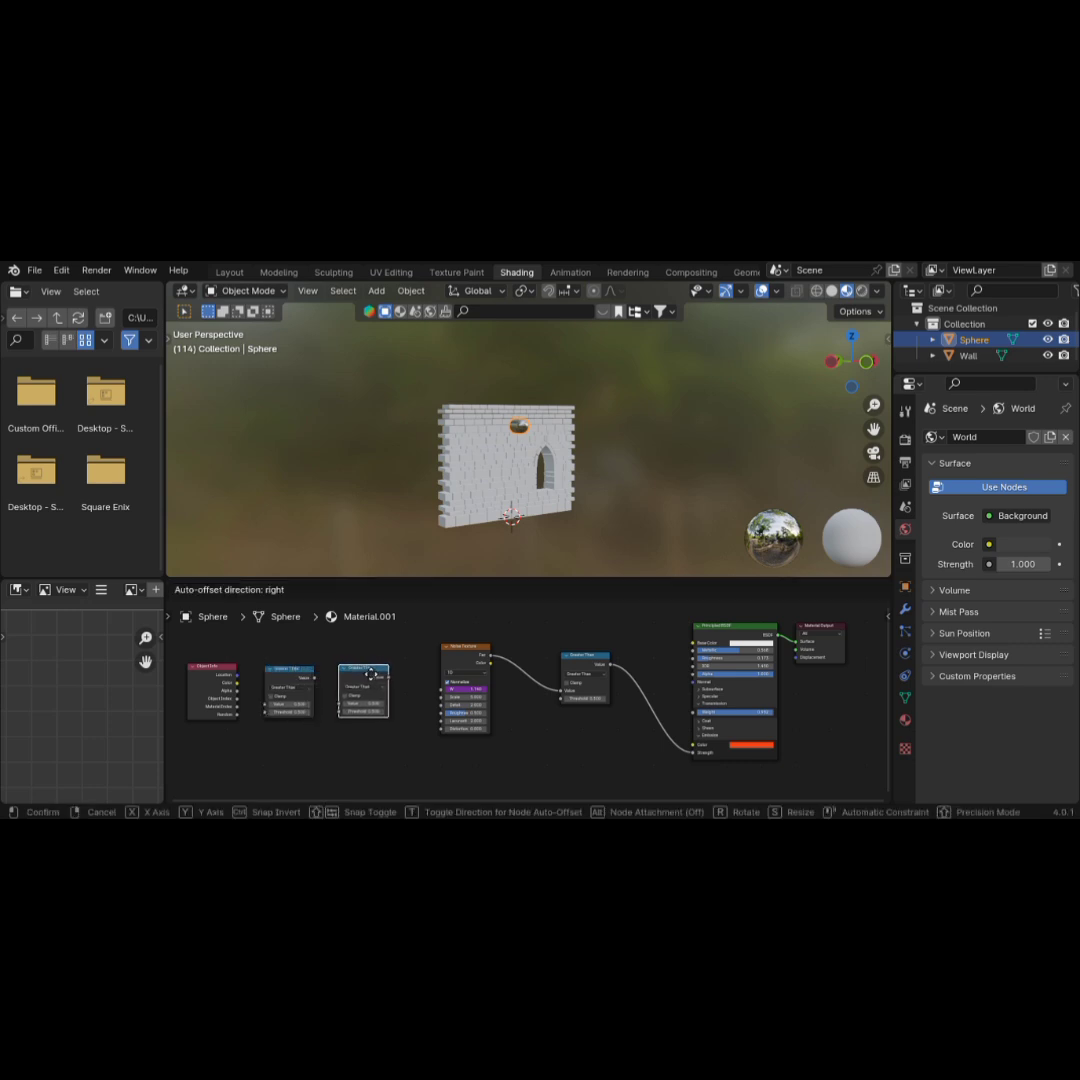
left_click(375, 676)
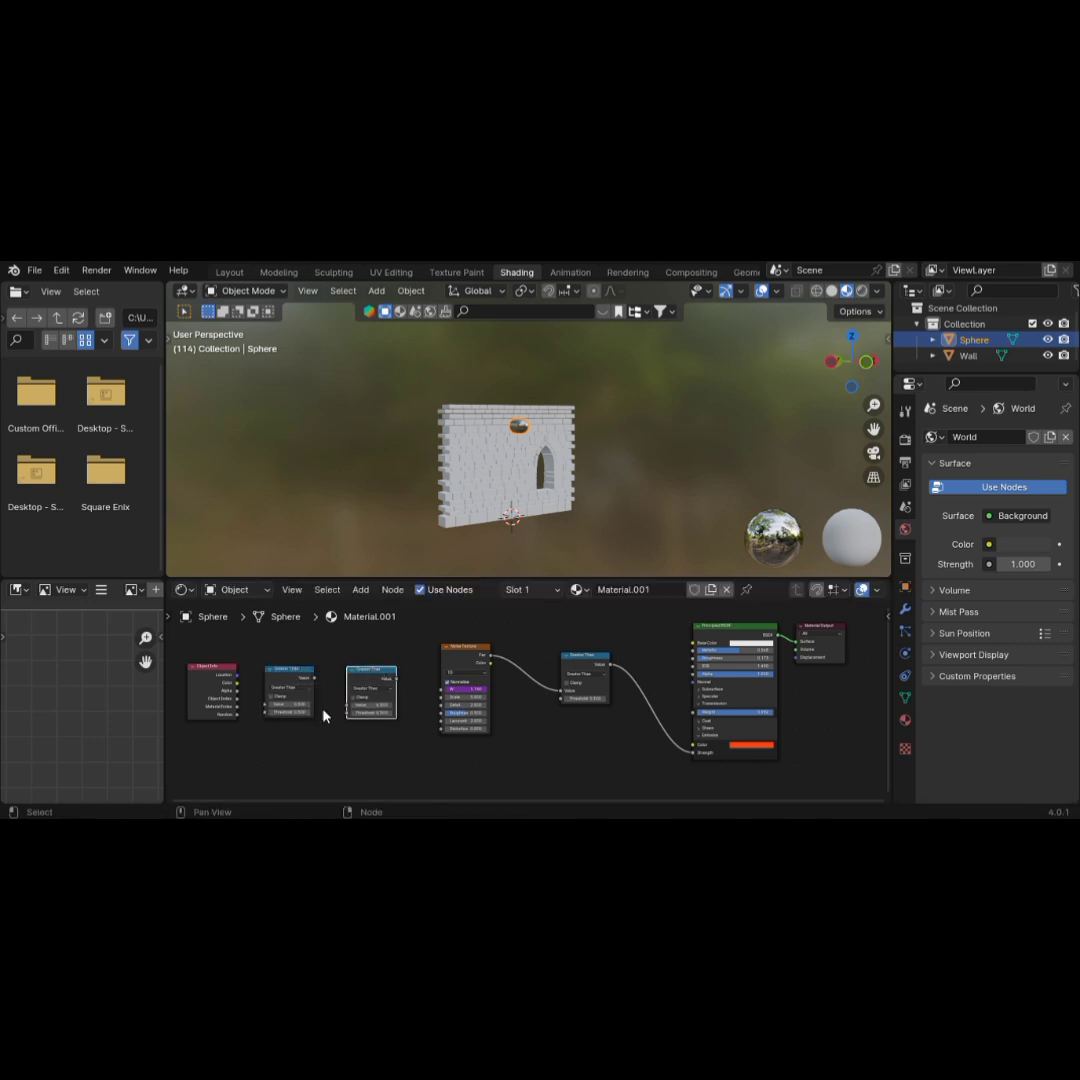
- Set the math node copy beside the Noise Texture to Add and the copy beside Object Info to Multiply
scroll(320, 720, "up", 4)
middle_click_drag(284, 745, 459, 746)
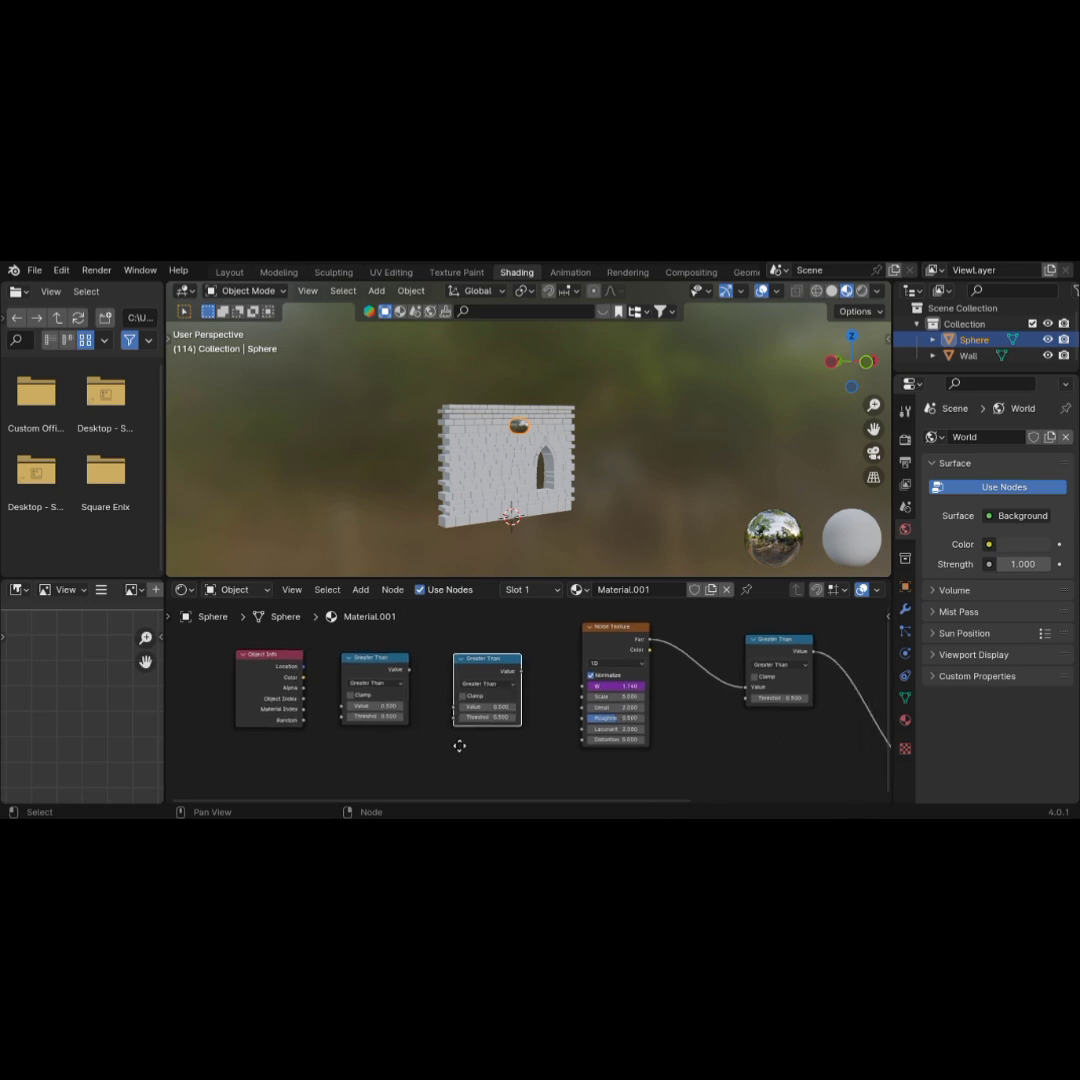
key("BackSpace")
left_click(503, 684)
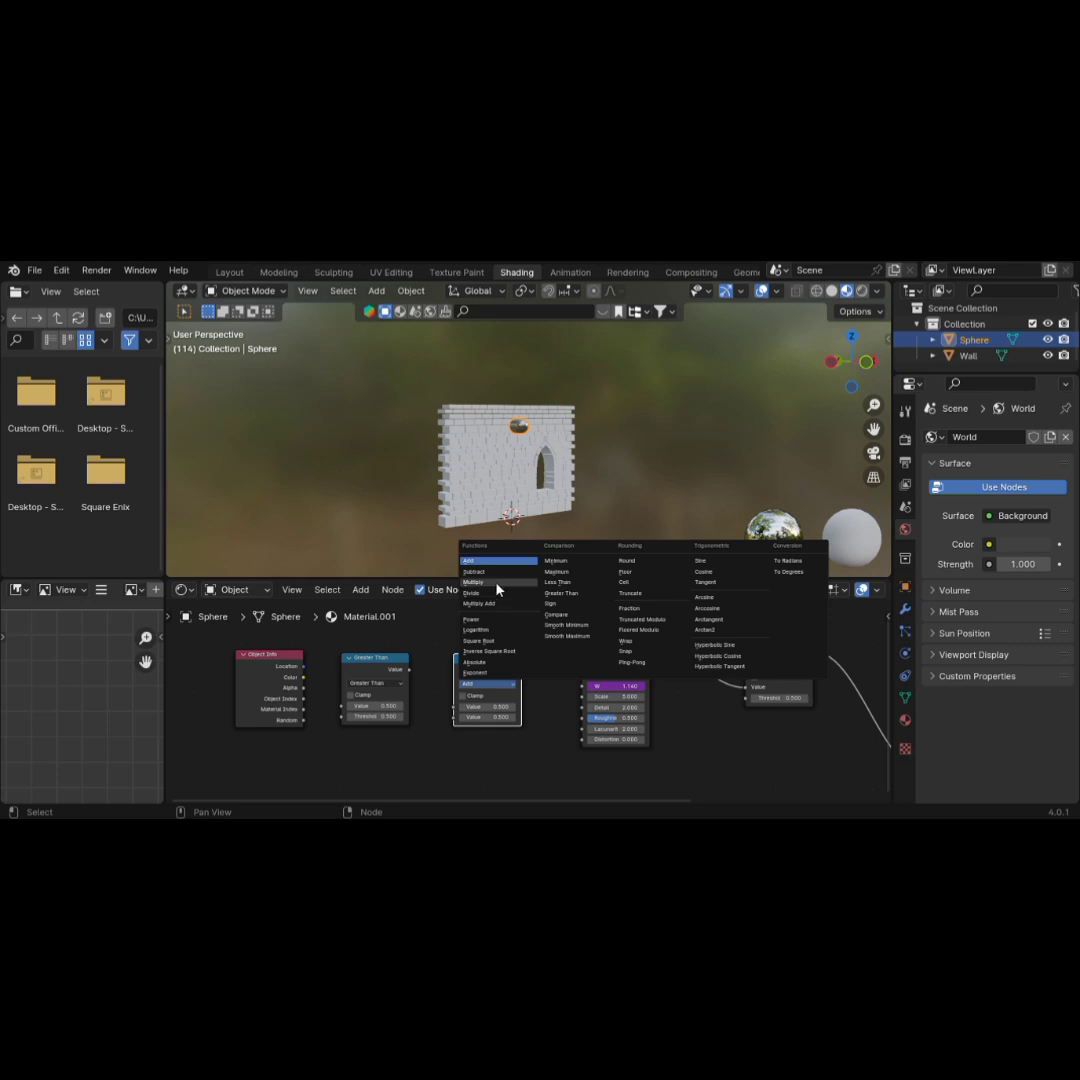
left_click(519, 565)
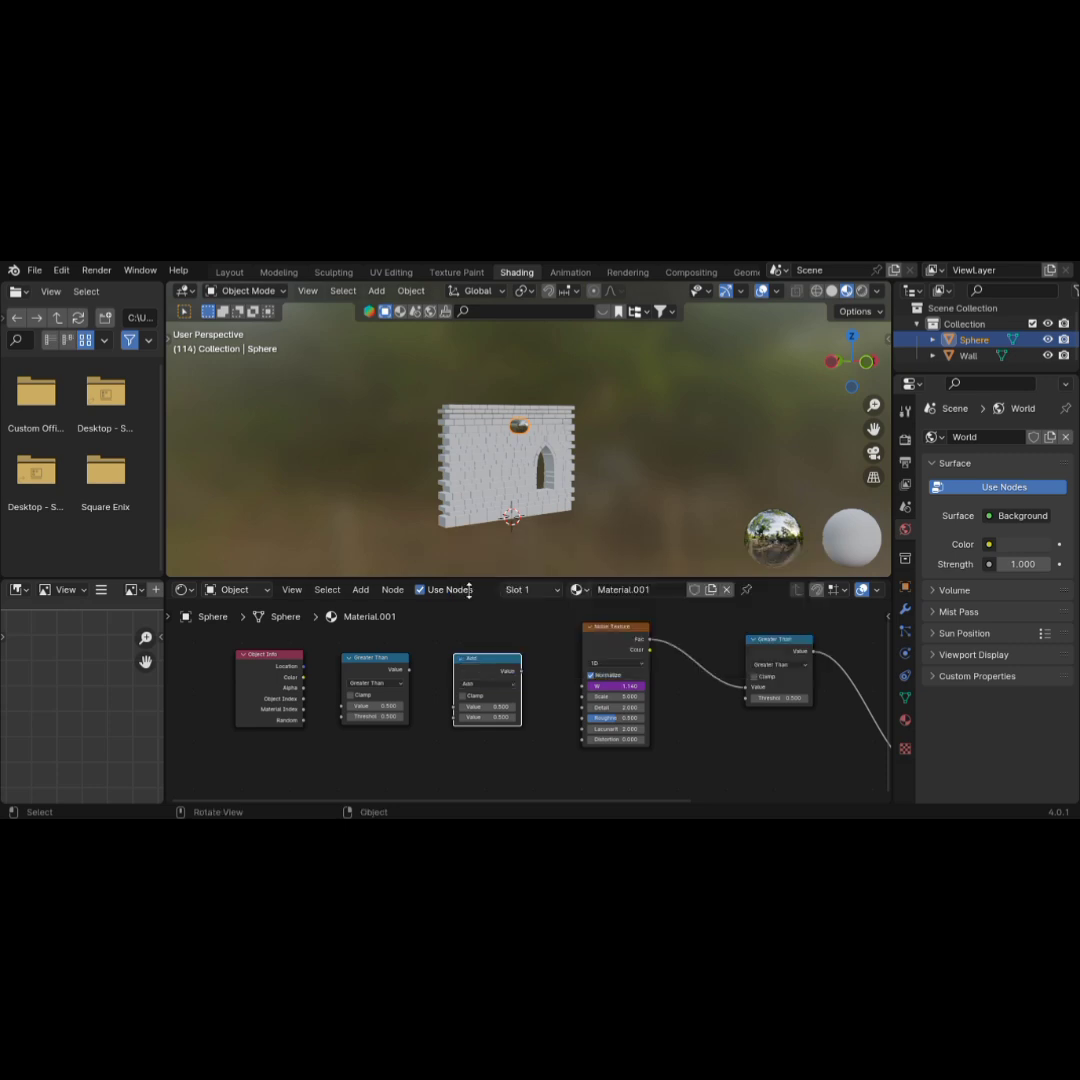
left_click(375, 683)
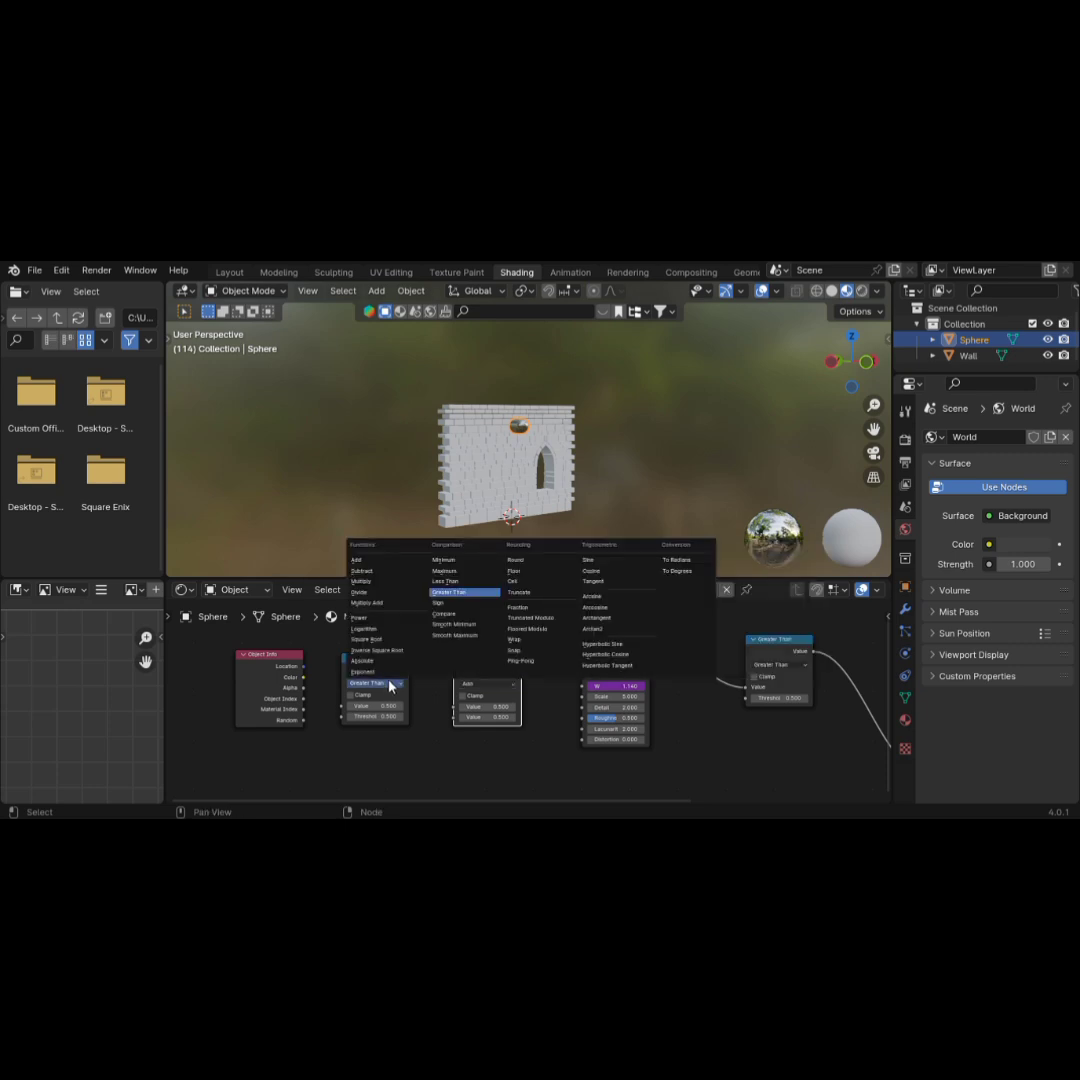
left_click(392, 581)
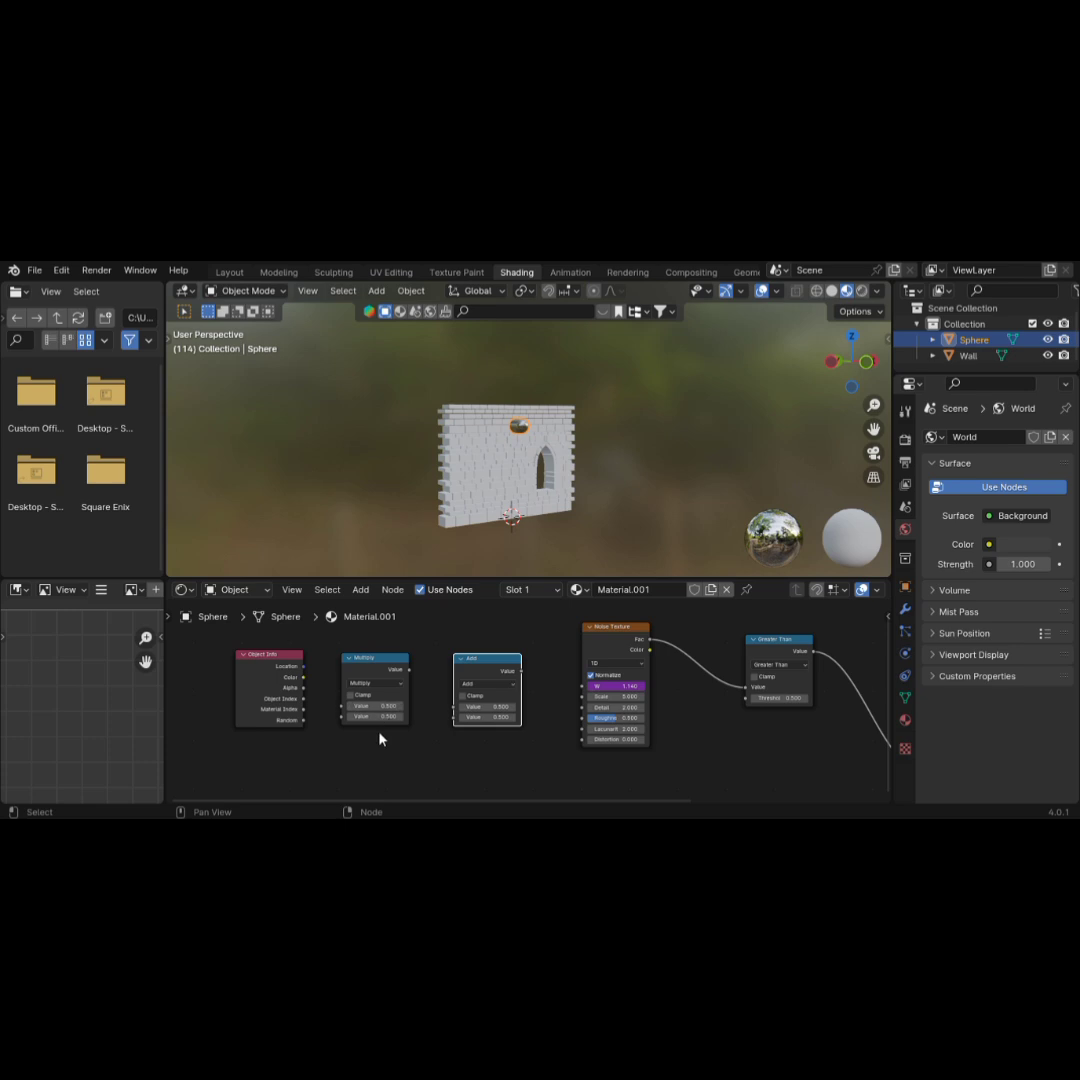
- Multiply Object Info's Random output by 100 and connect the Multiply node's result to the Add node's first Value input
scroll(378, 735, "up", 1)
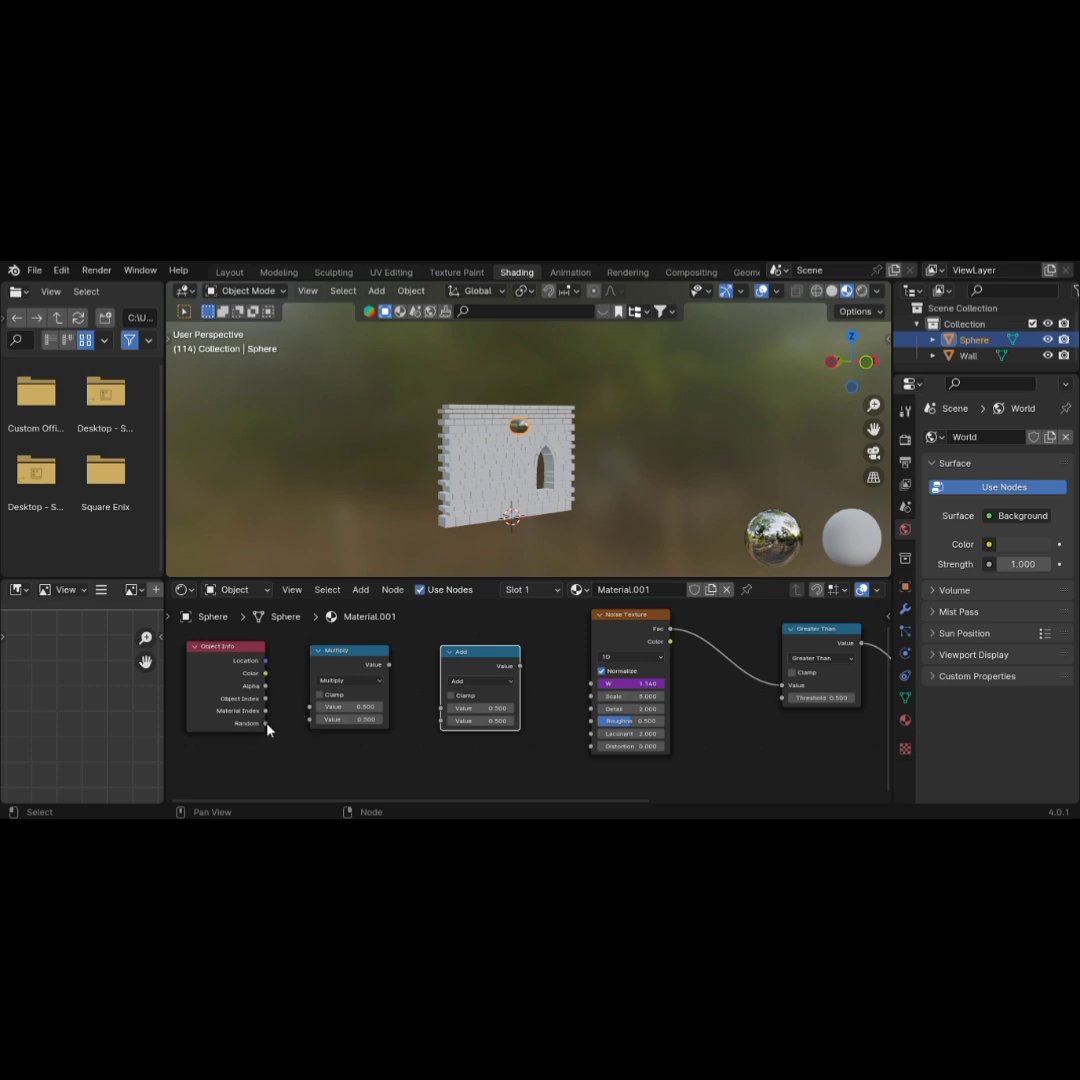
left_click_drag(266, 725, 307, 708)
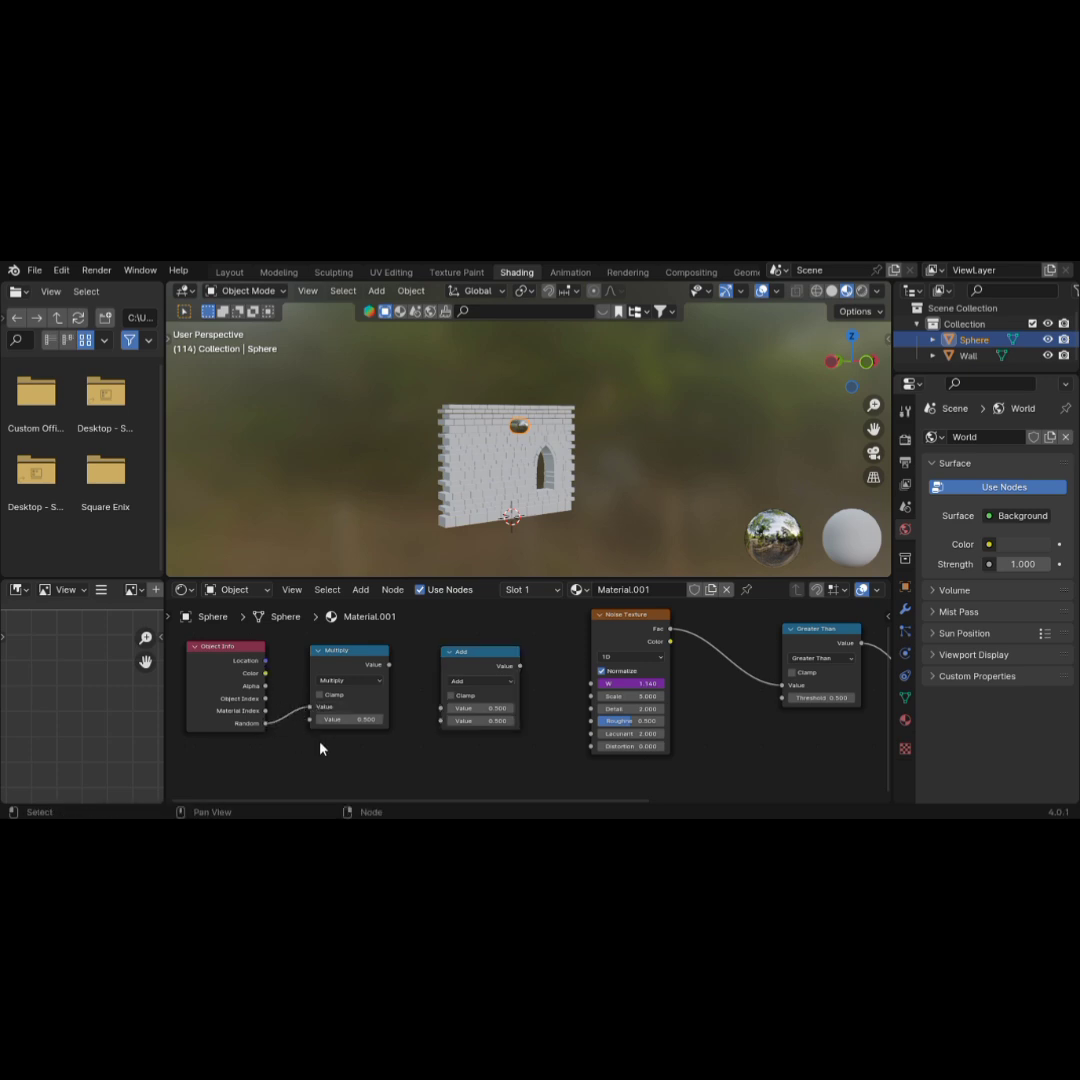
double_click(354, 720)
key("BackSpace")
key("Return")
left_click_drag(389, 667, 441, 708)
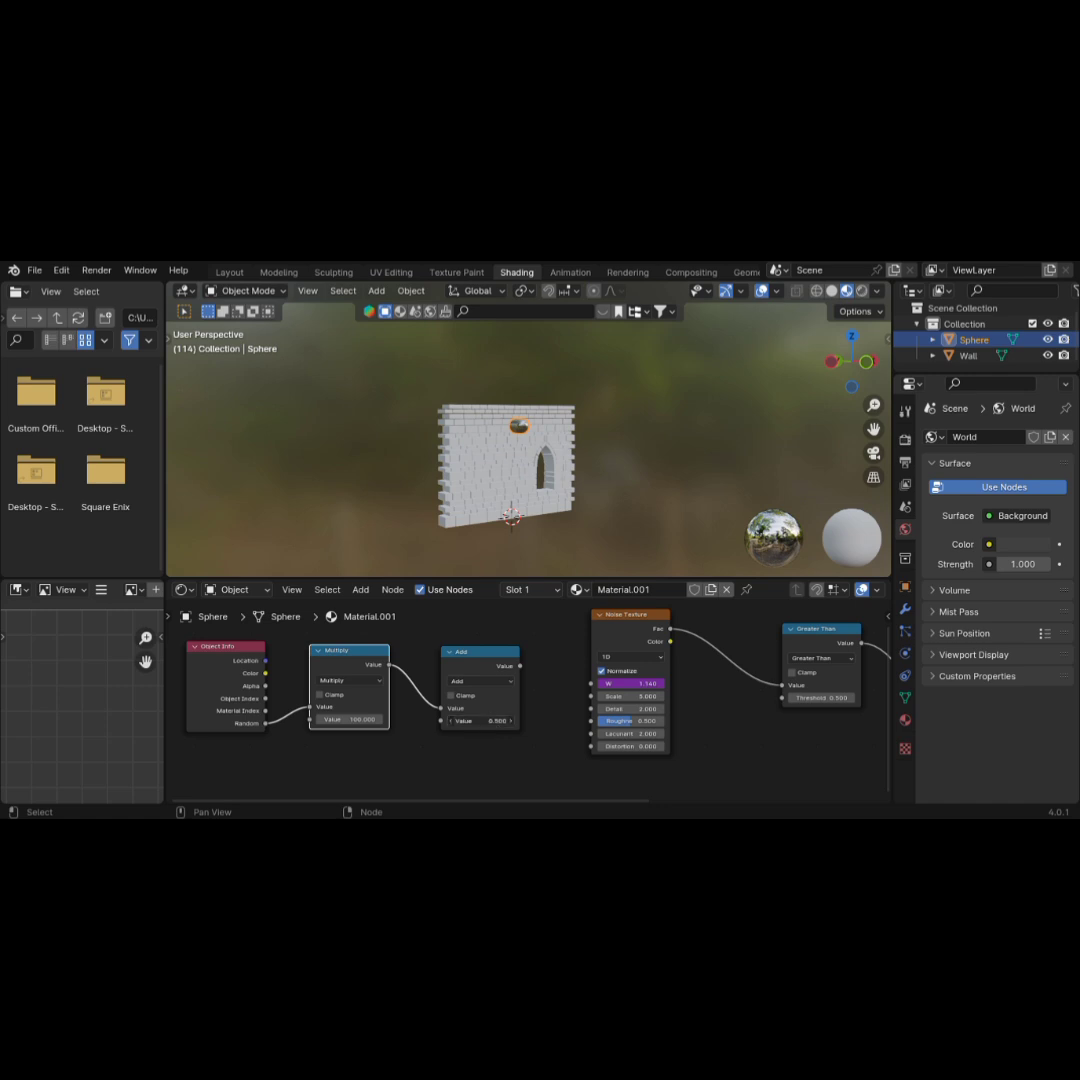
- Drive the Add node's second Value with a frame-based expression and connect its output to the Noise Texture's W input
left_click(482, 720)
type("#")
left_click_drag(520, 666, 591, 690)
- Play the animation and check the lamp's blinking close up with the new node chain
scroll(546, 472, "up", 4)
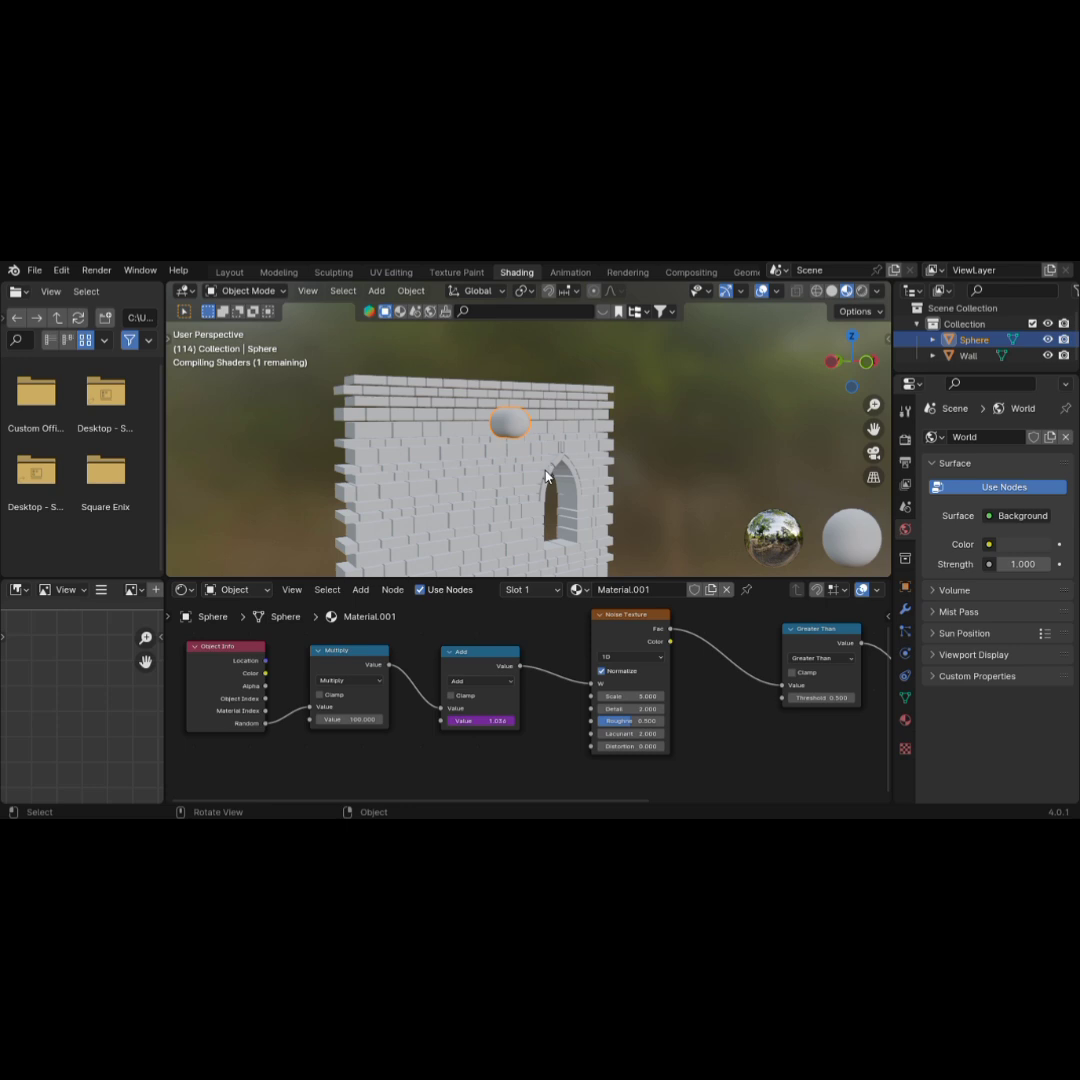
scroll(546, 477, "up", 1)
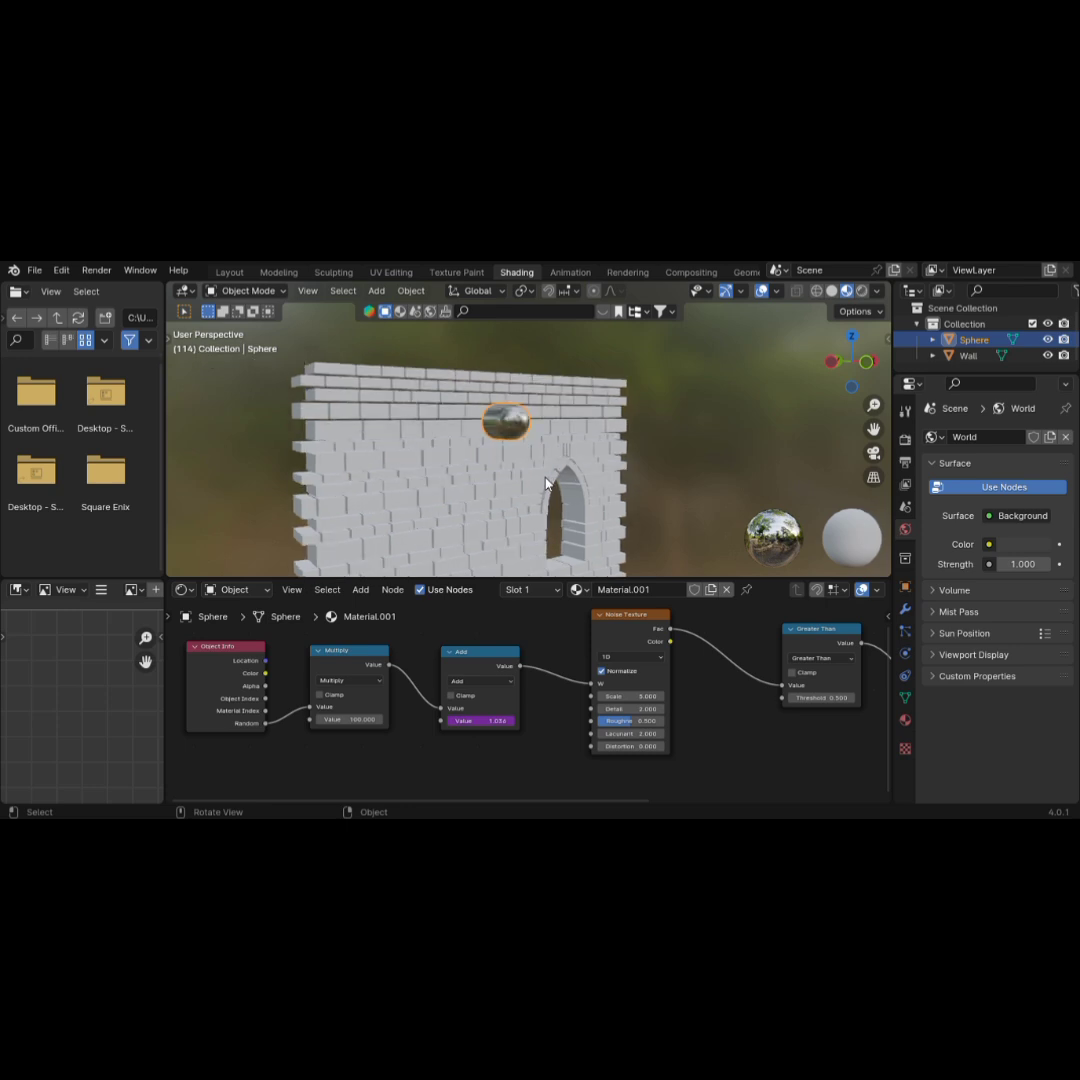
key("space")
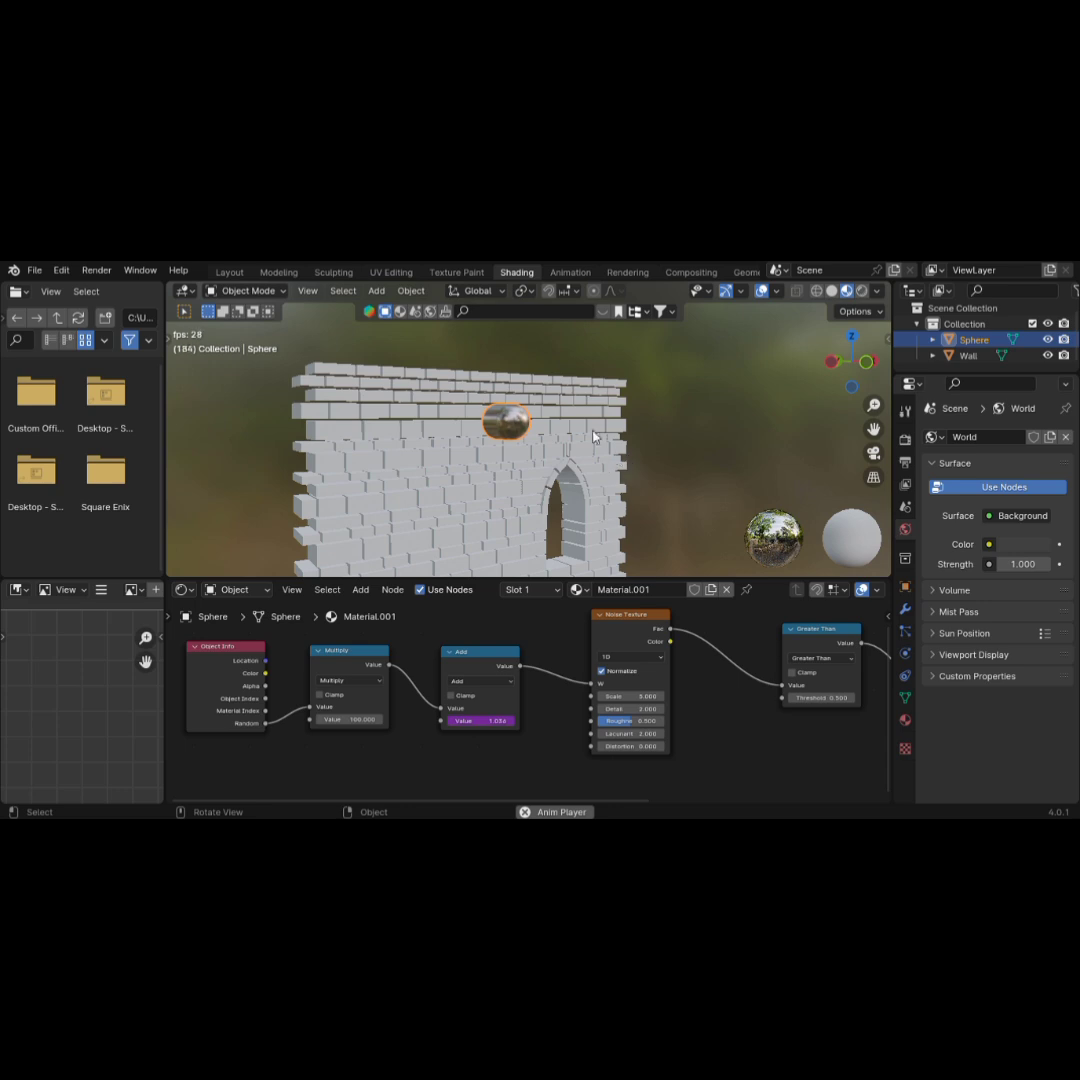
- Duplicate the lamp twice in front view, placing one copy on each side of the original along the wall
key("grave")
left_click(468, 365)
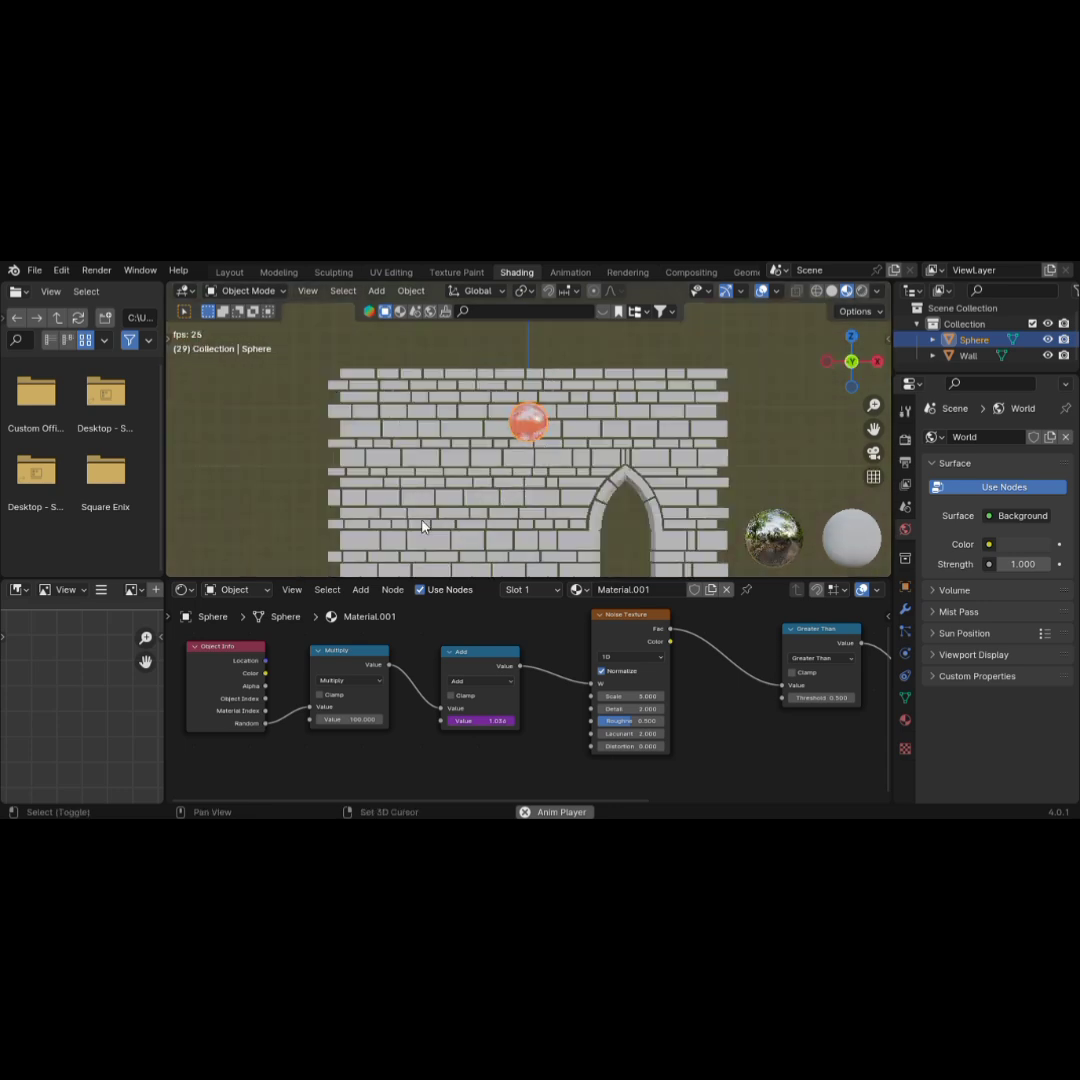
key("shift+d")
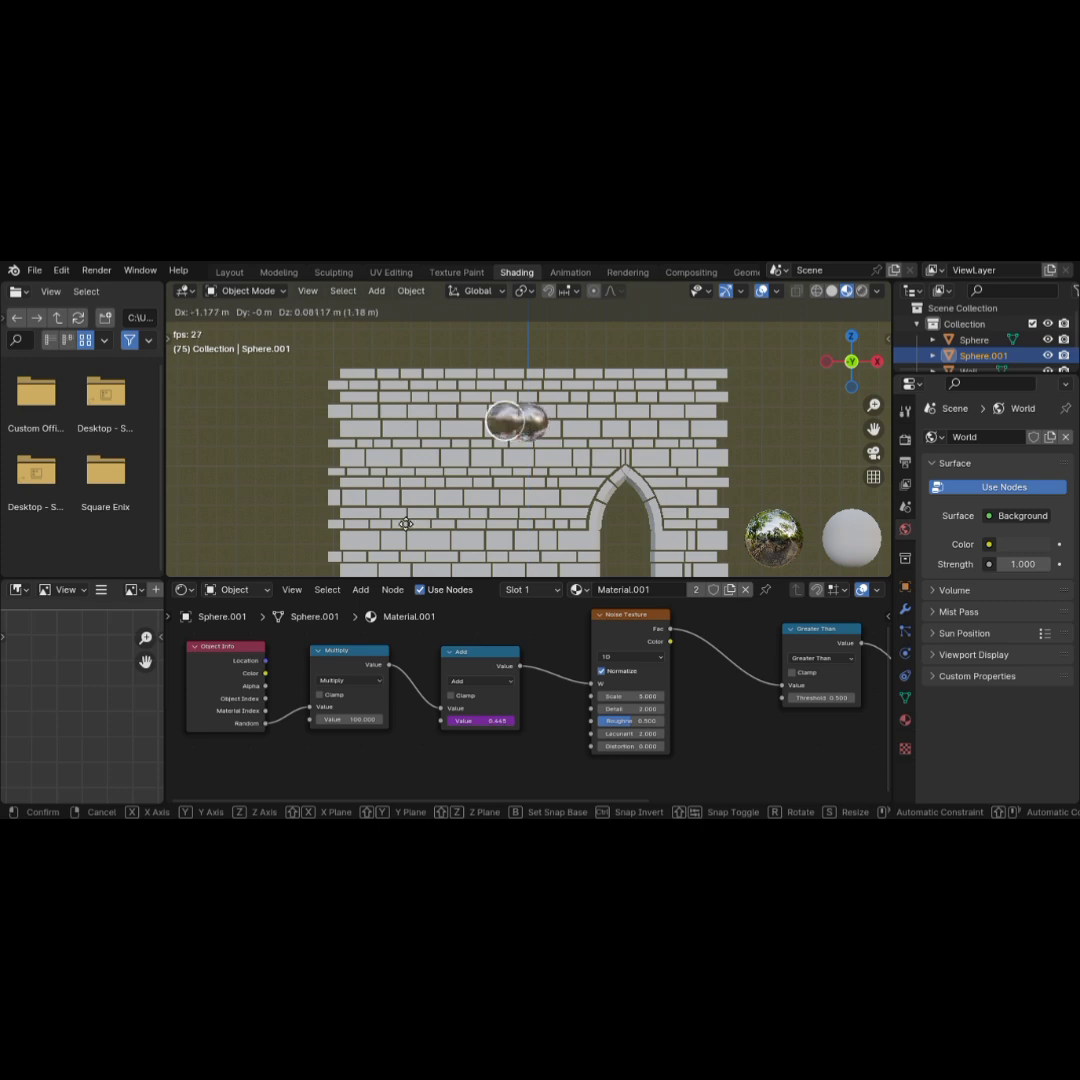
left_click(318, 522)
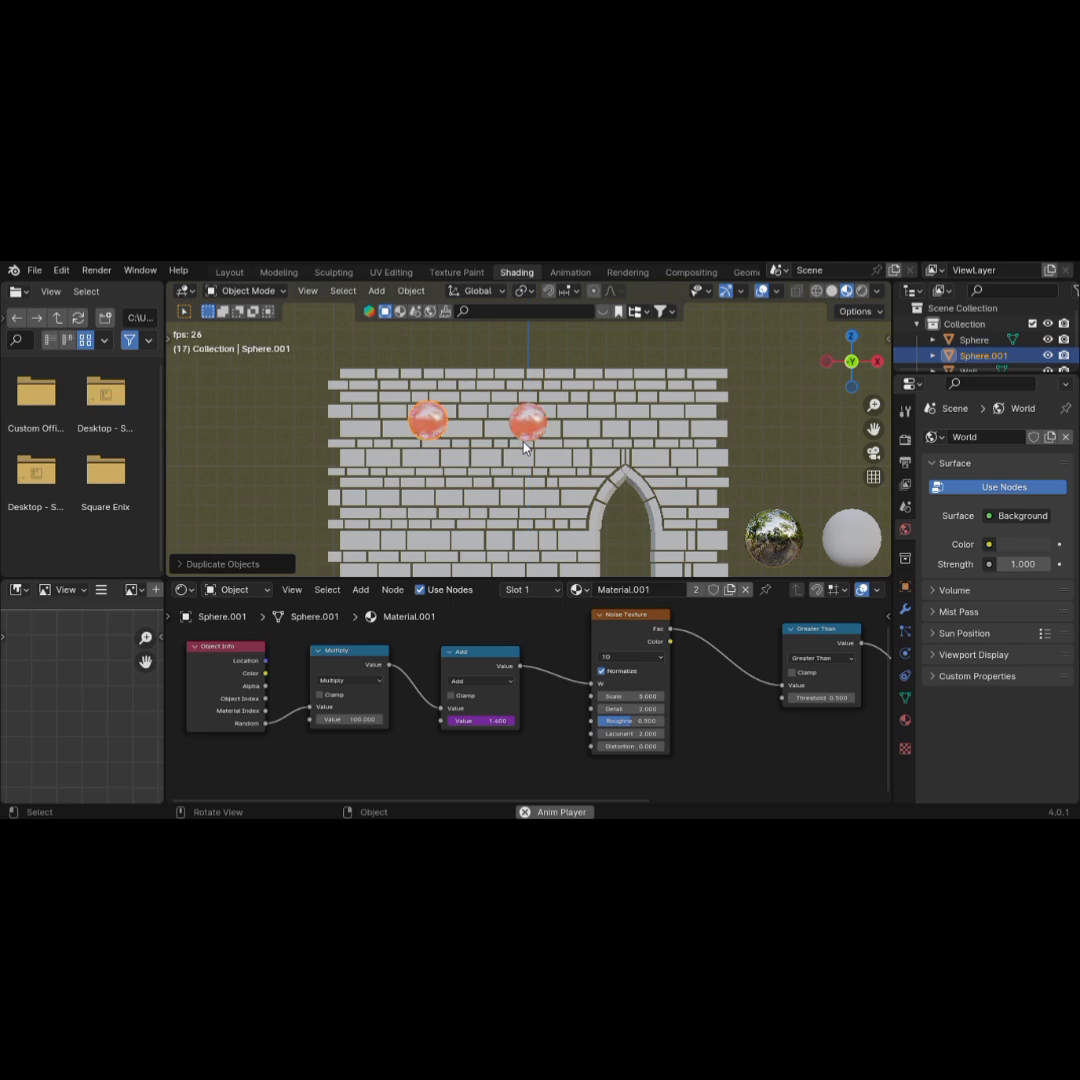
key("shift+d")
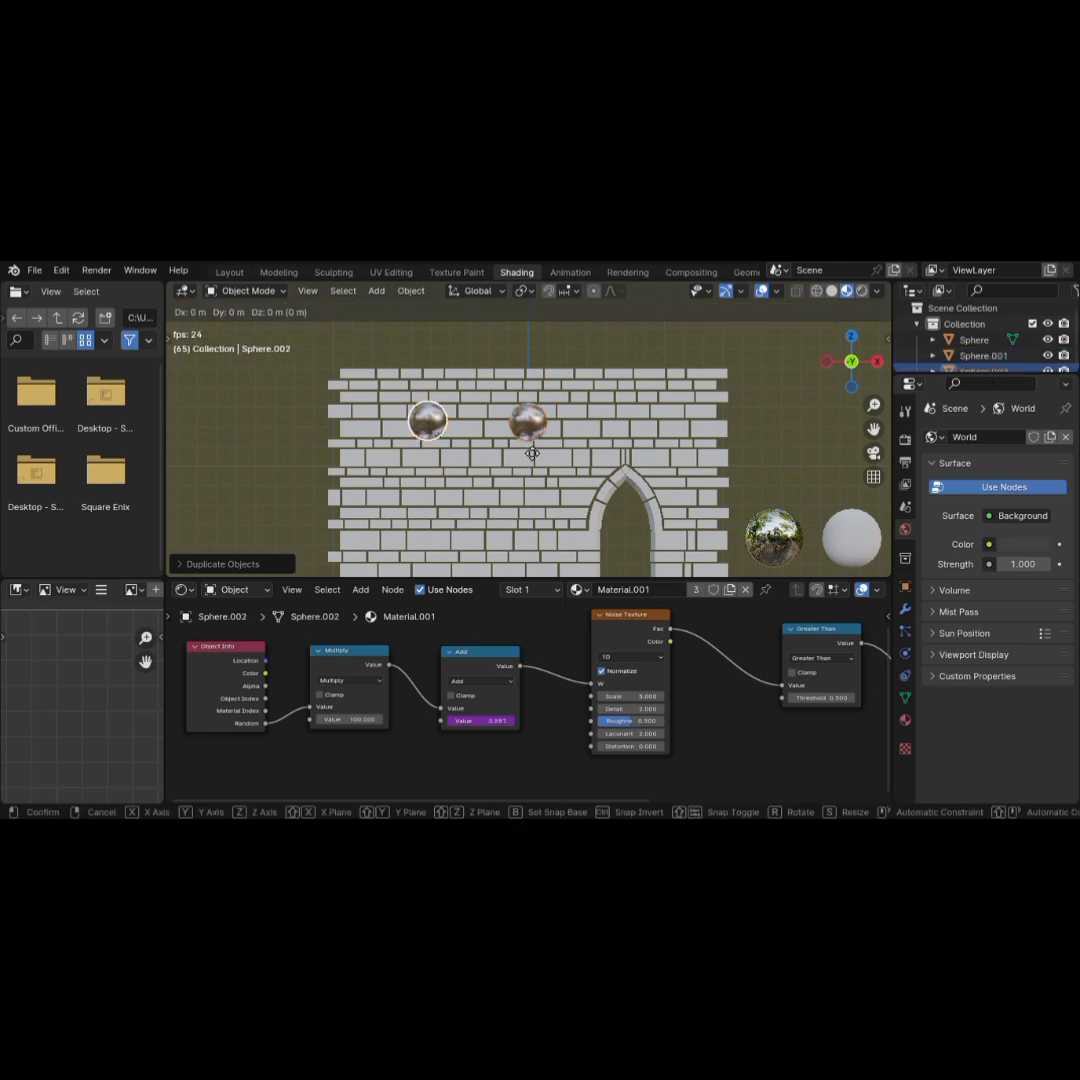
left_click(749, 456)
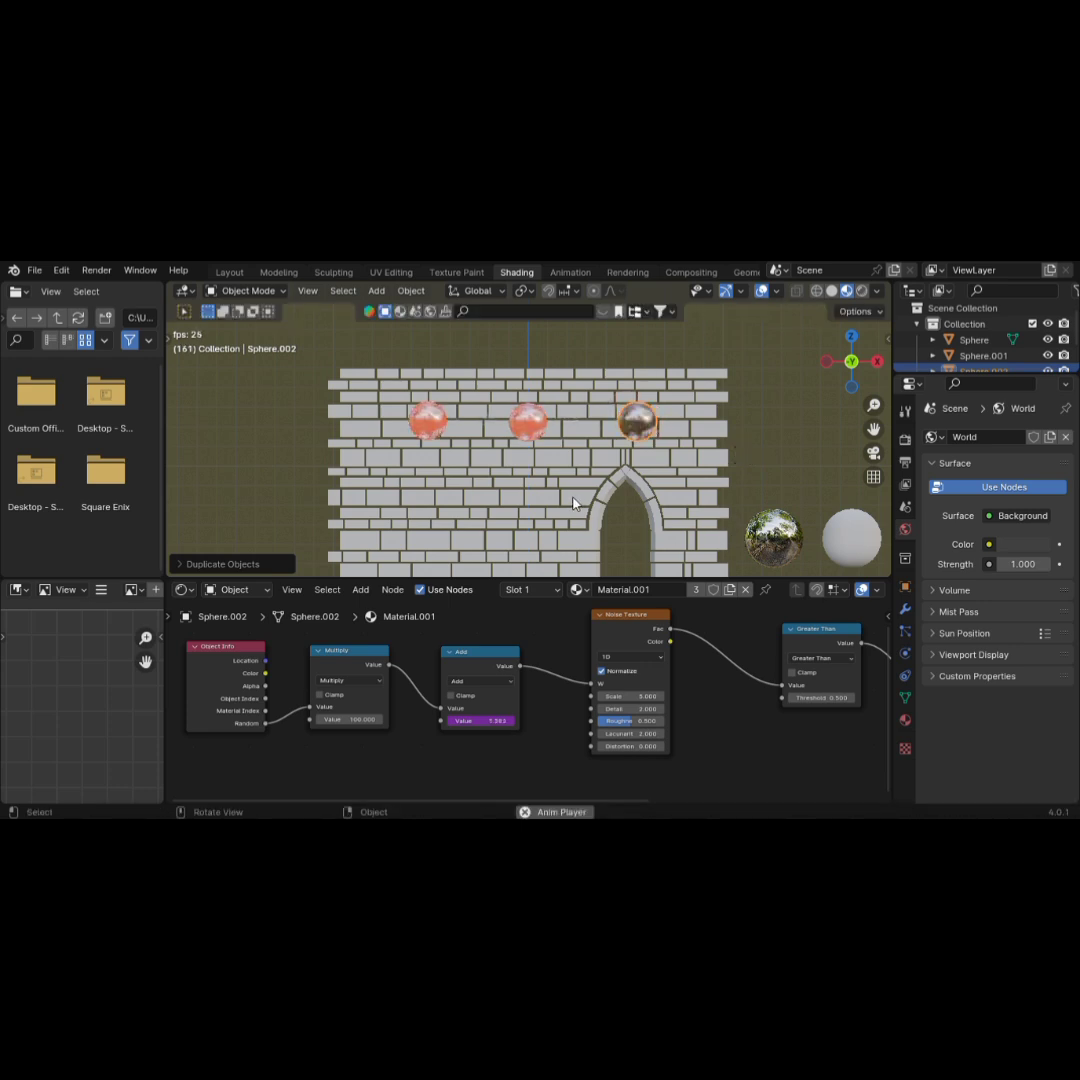
- Examine the blinking of the three lamps from several angles while the animation plays
scroll(520, 500, "down", 1)
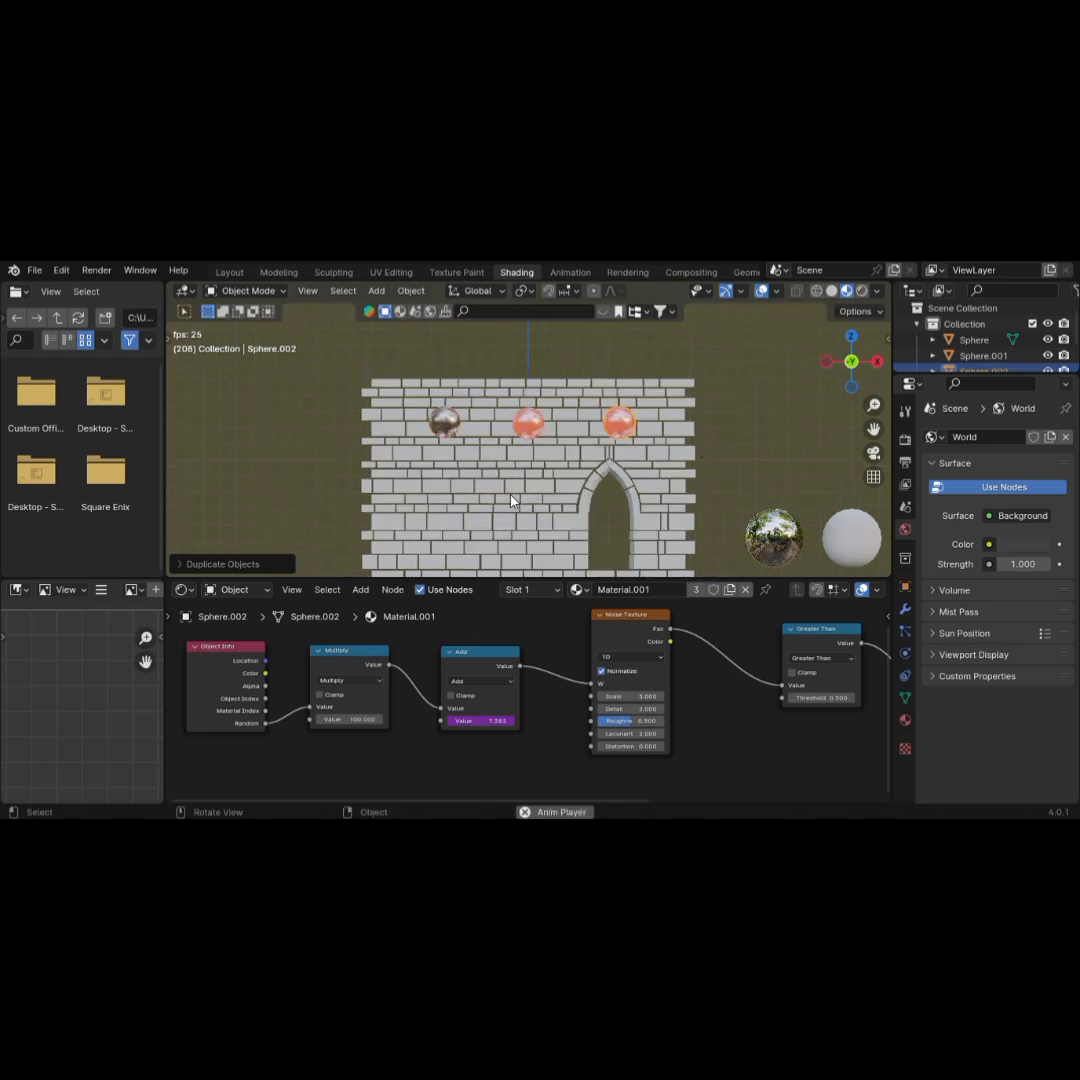
middle_click_drag(511, 500, 629, 523)
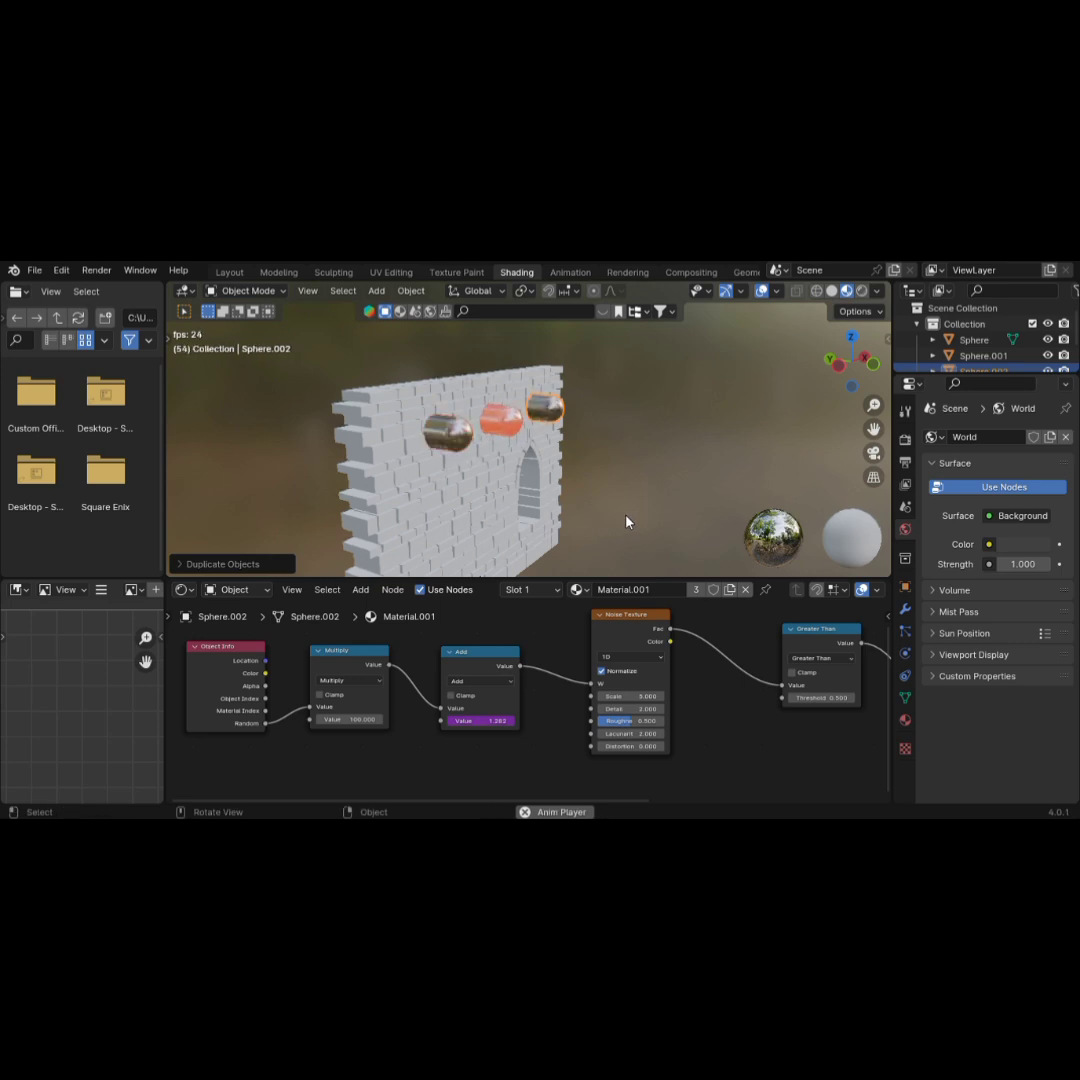
scroll(615, 499, "down", 2)
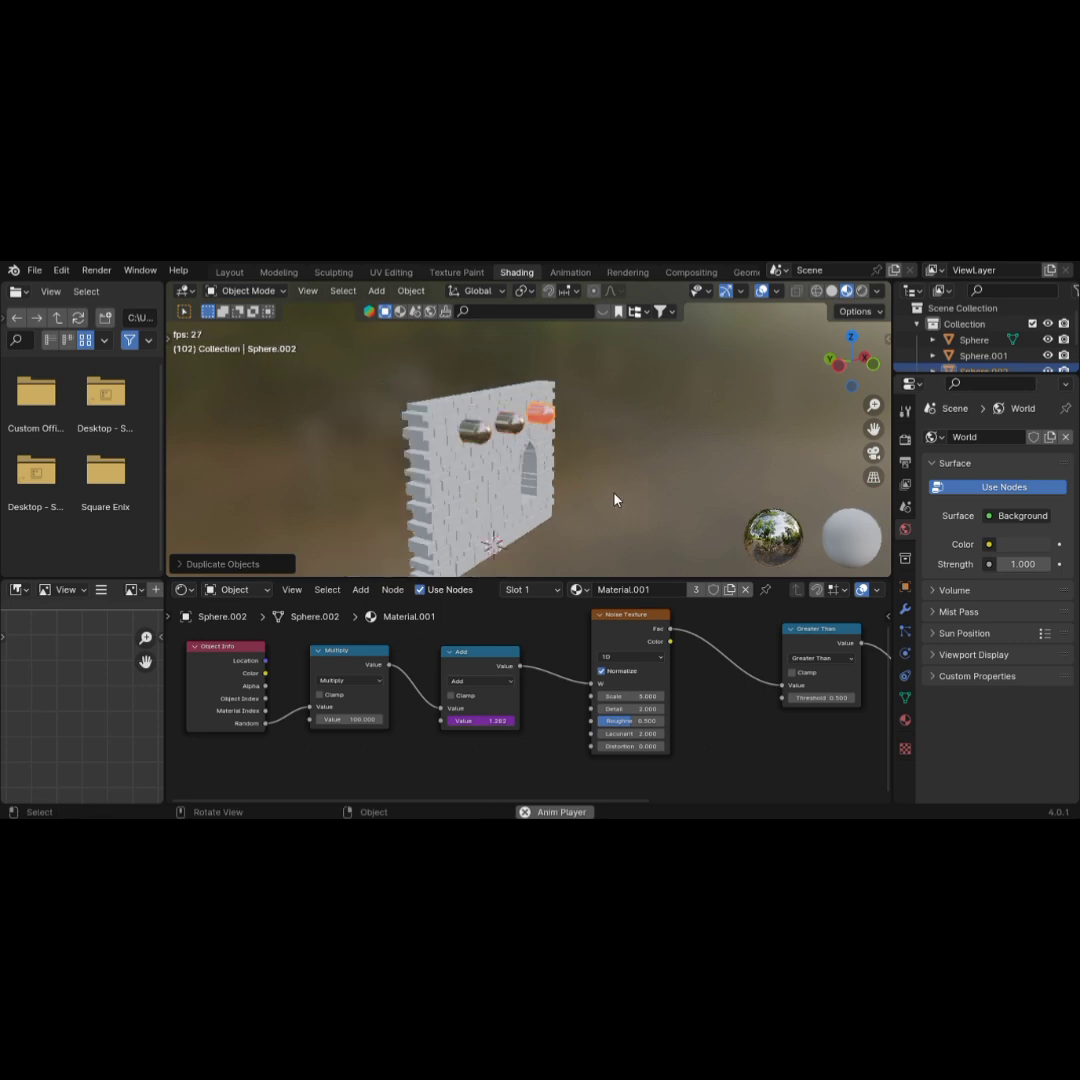
middle_click_drag(615, 499, 533, 507)
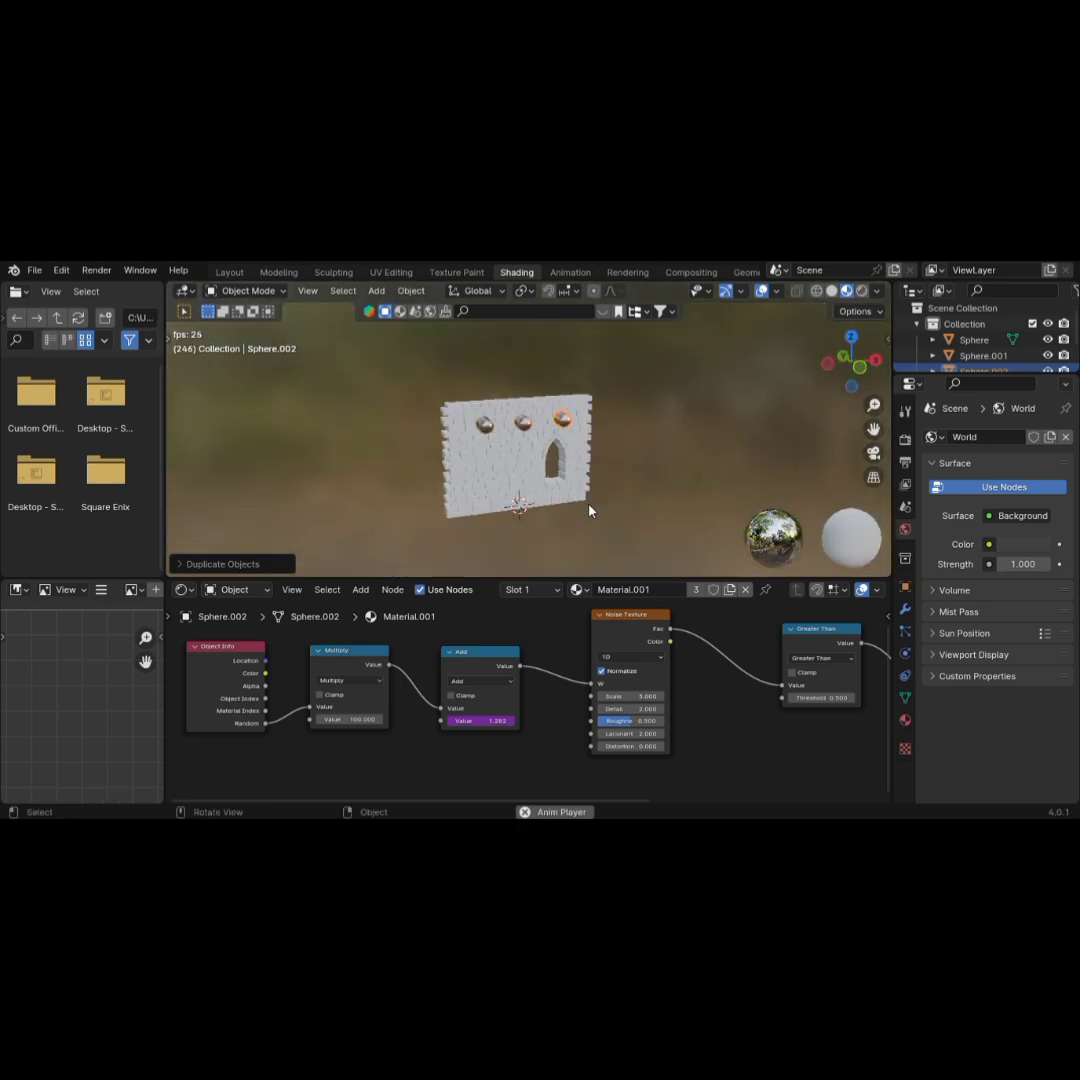
left_click(510, 500)
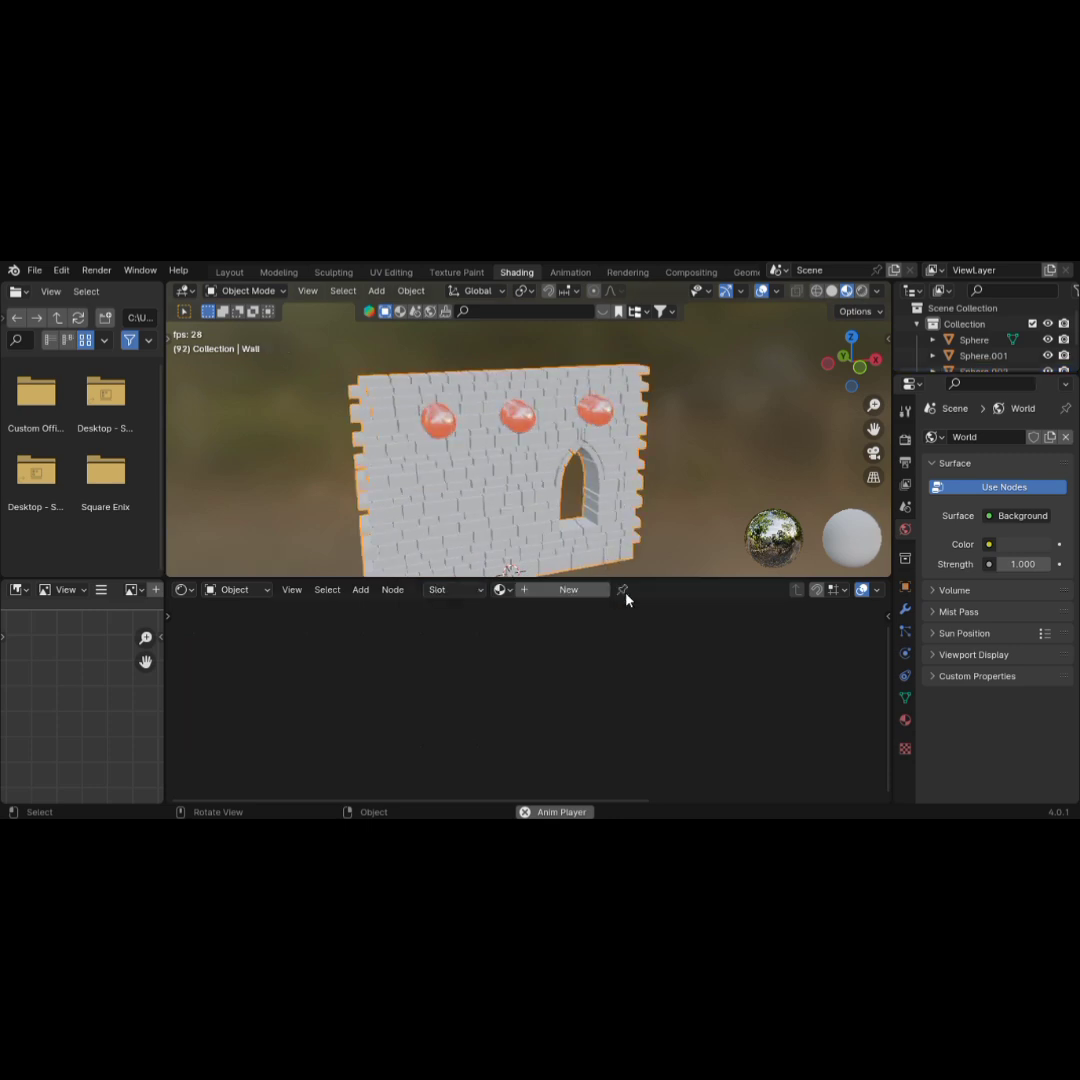
left_click(603, 590)
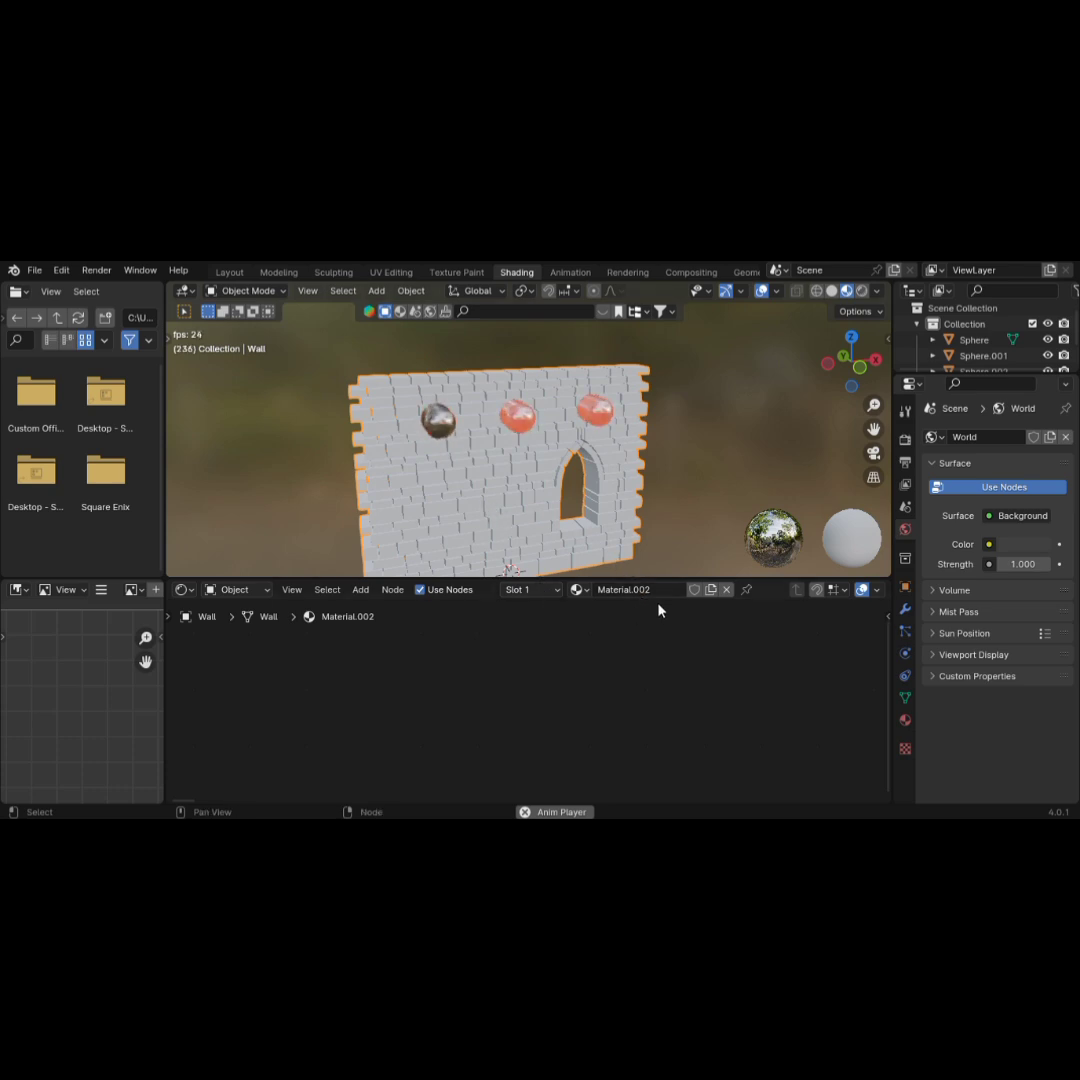
left_click(727, 590)
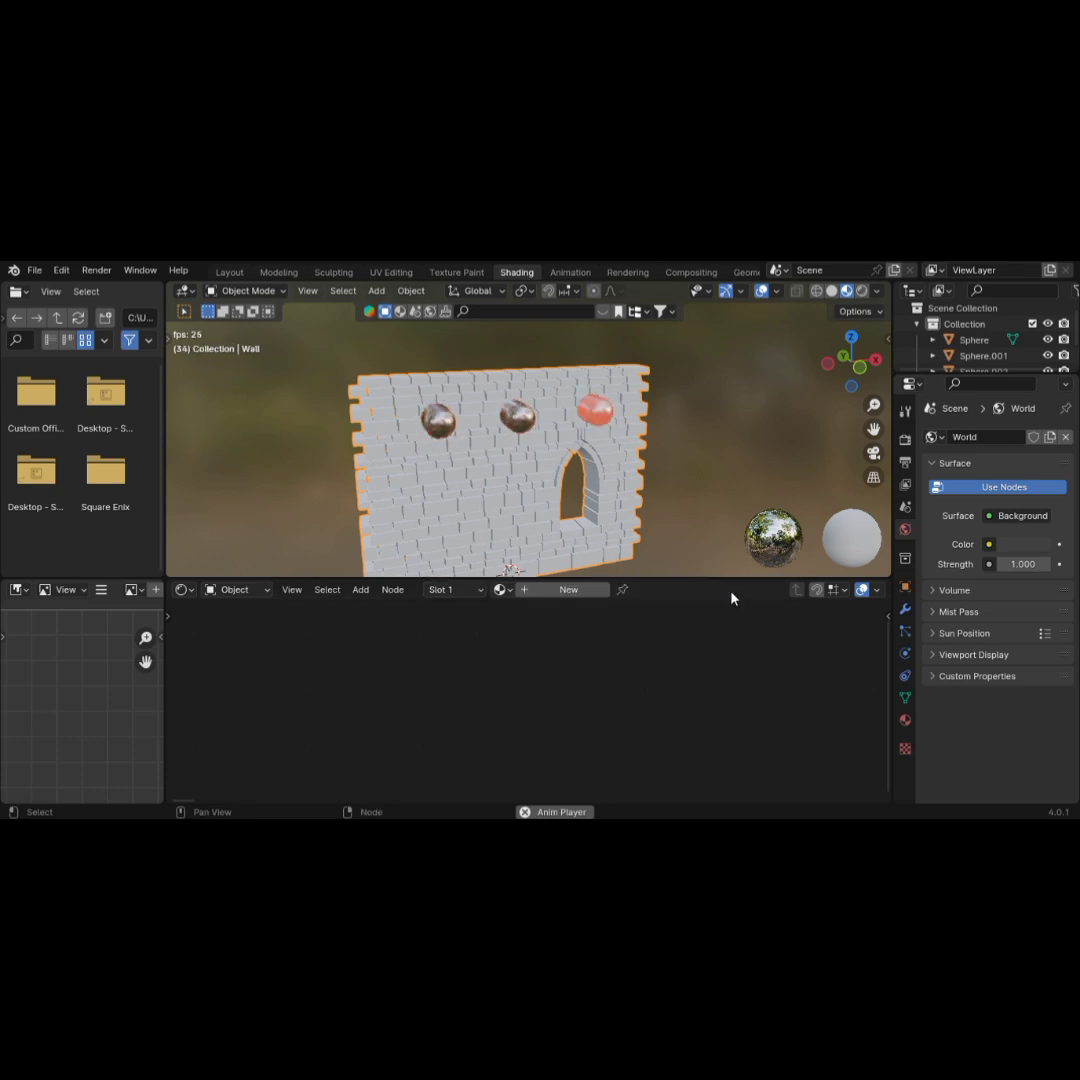
- Create a new material for the wall and darken its Principled BSDF base color to dark grey
left_click(582, 587)
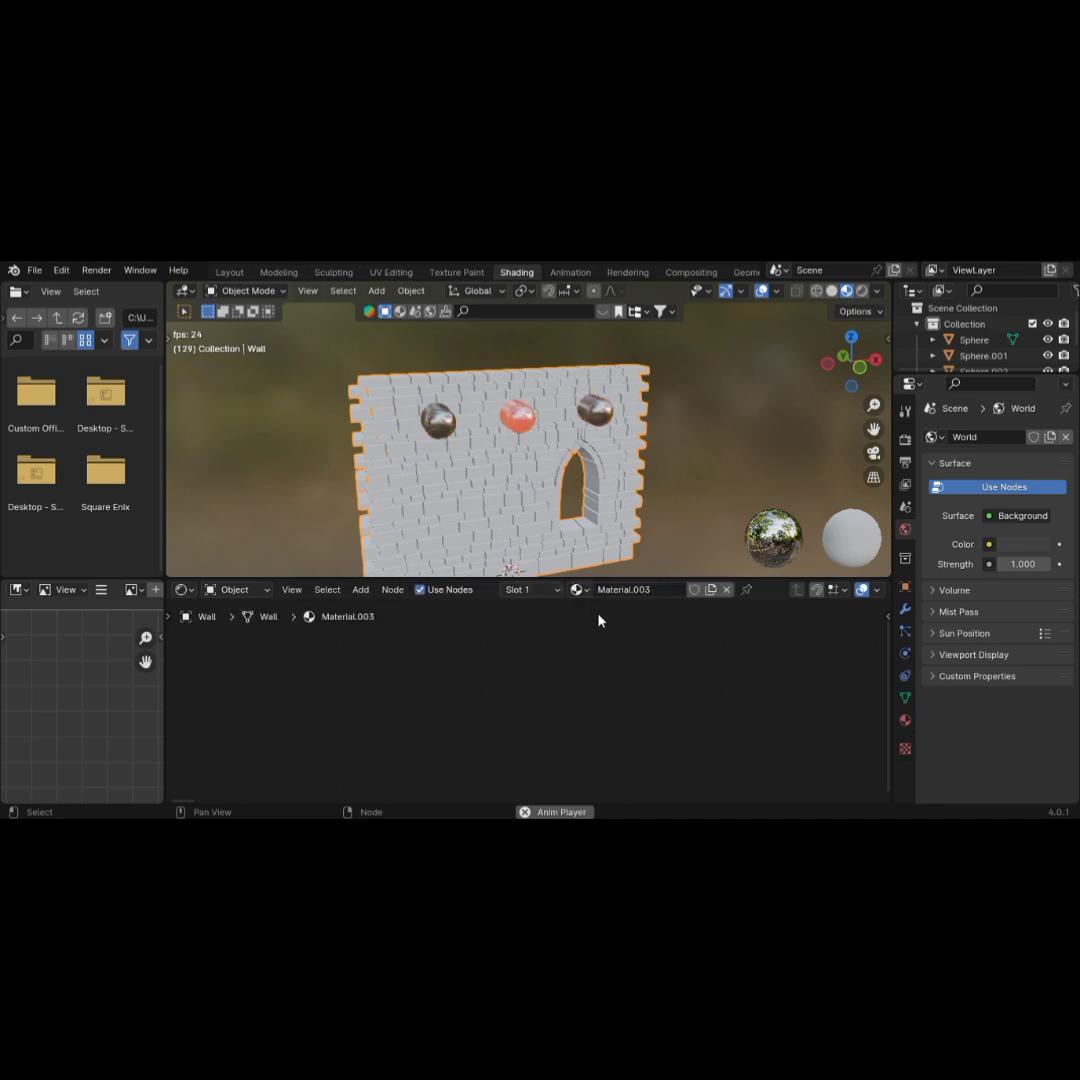
scroll(606, 643, "down", 7)
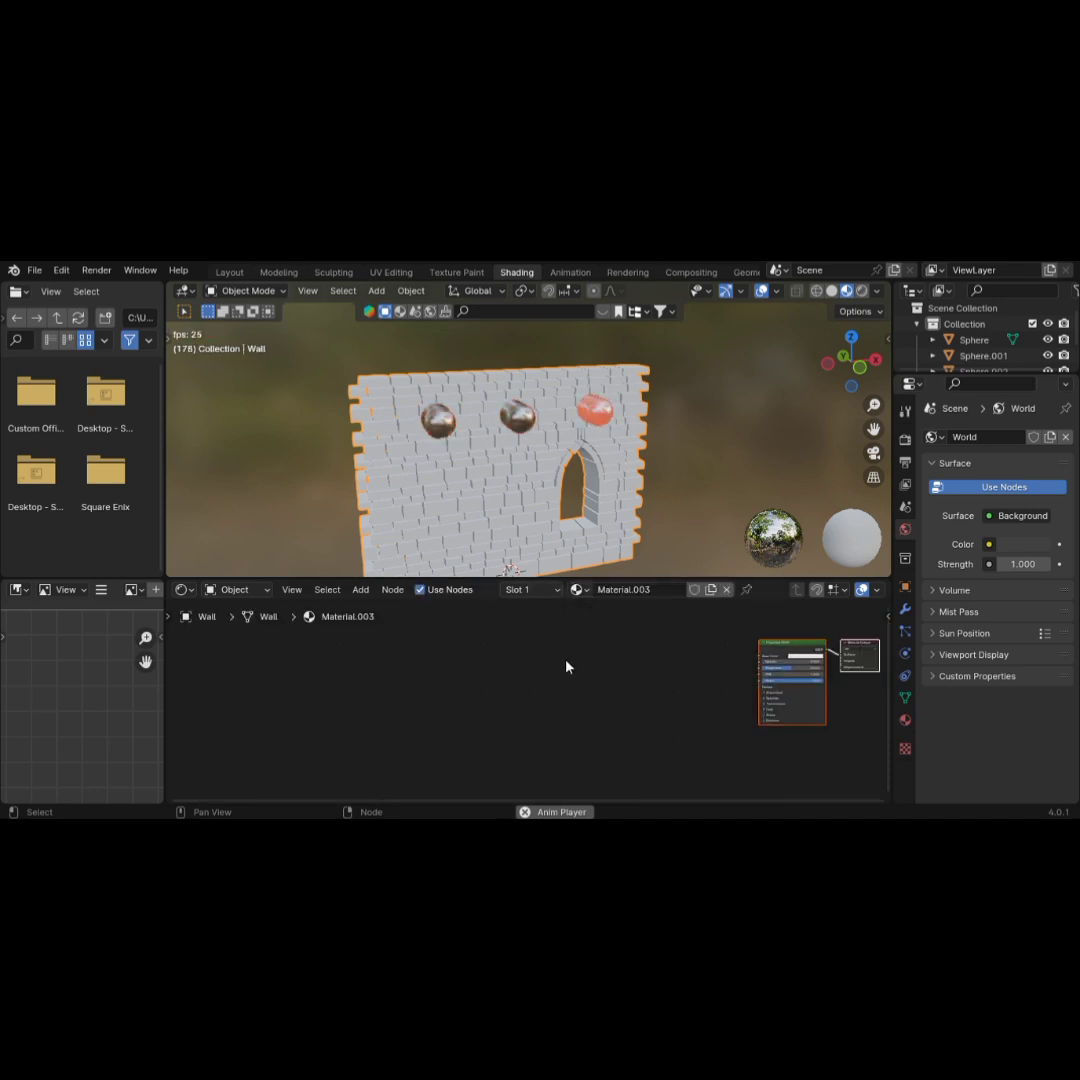
middle_click_drag(566, 667, 256, 682)
scroll(479, 657, "up", 2)
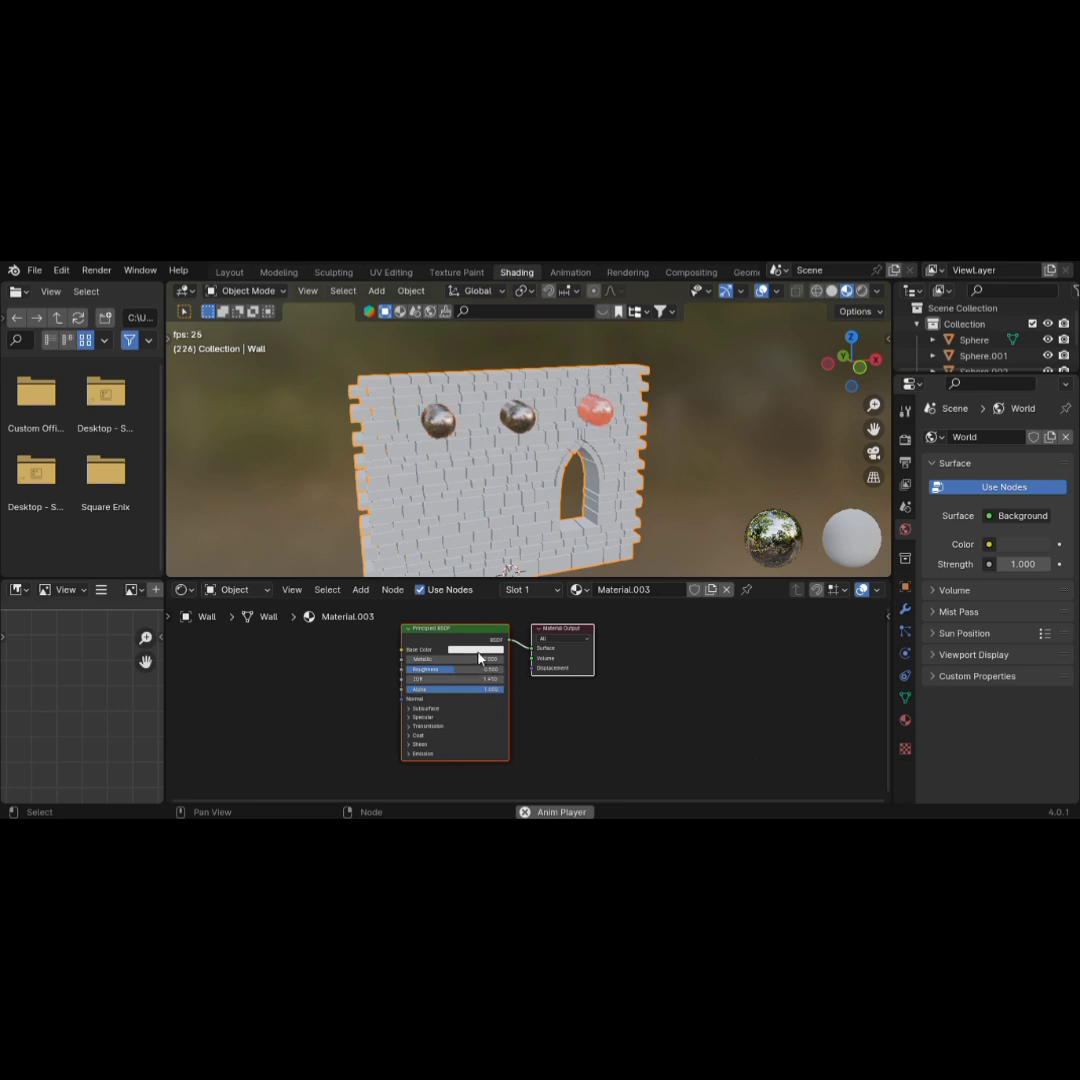
left_click(479, 650)
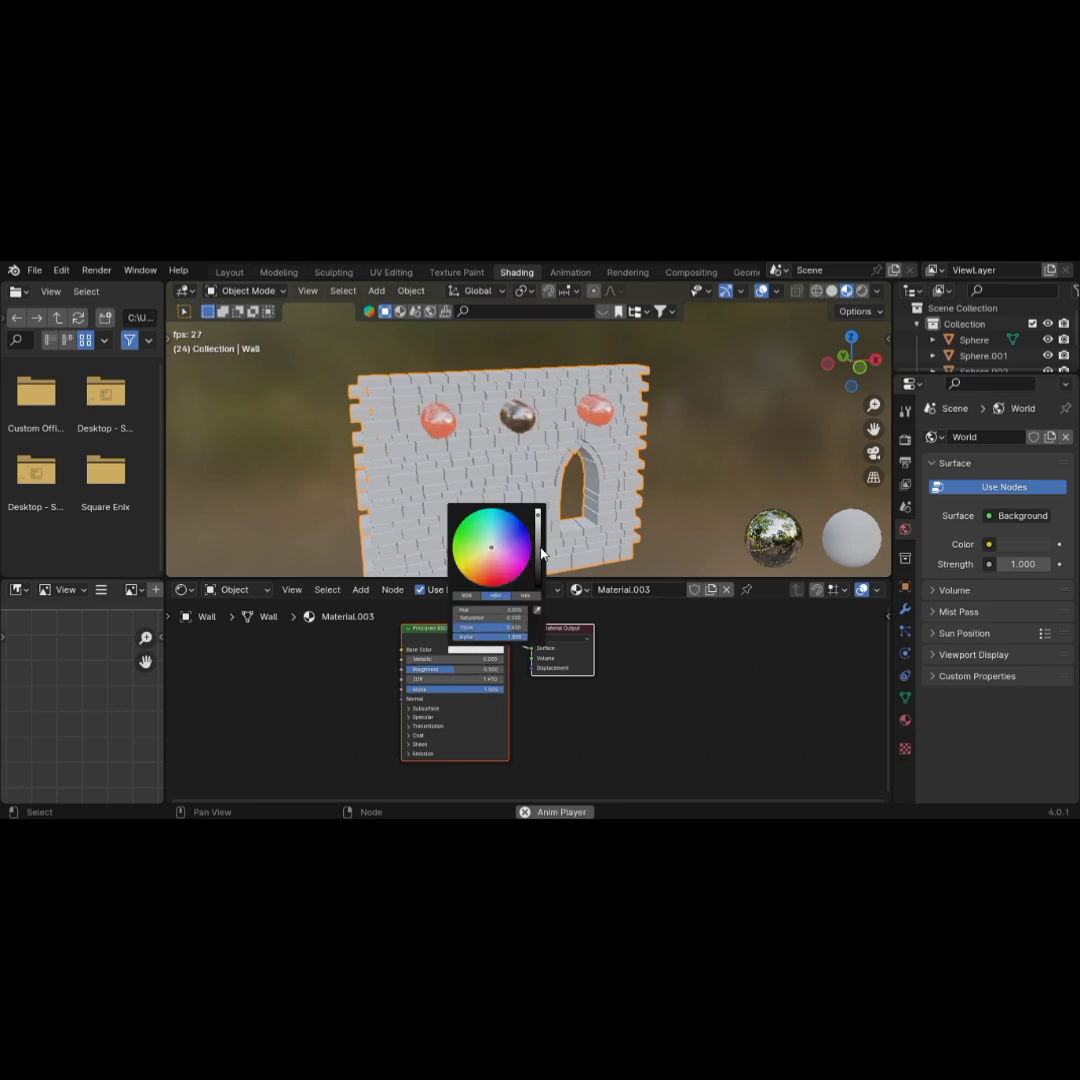
mouse_move(541, 553)
left_mouse_down()
mouse_move(538, 568)
mouse_move(537, 558)
left_mouse_up()
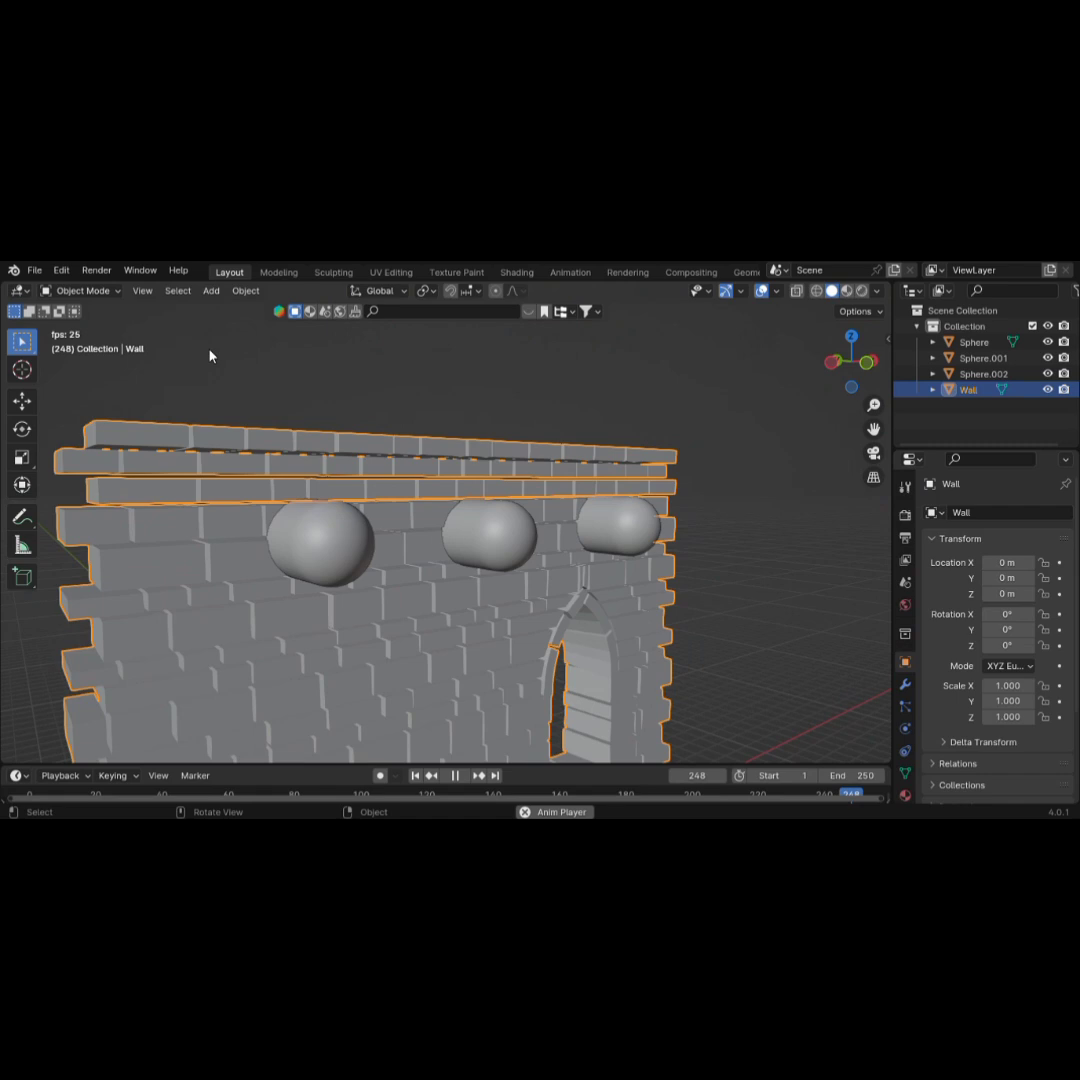
- Show the scene in the Layout workspace with Material Preview shading and deselect the wall
left_click(229, 272)
key("z")
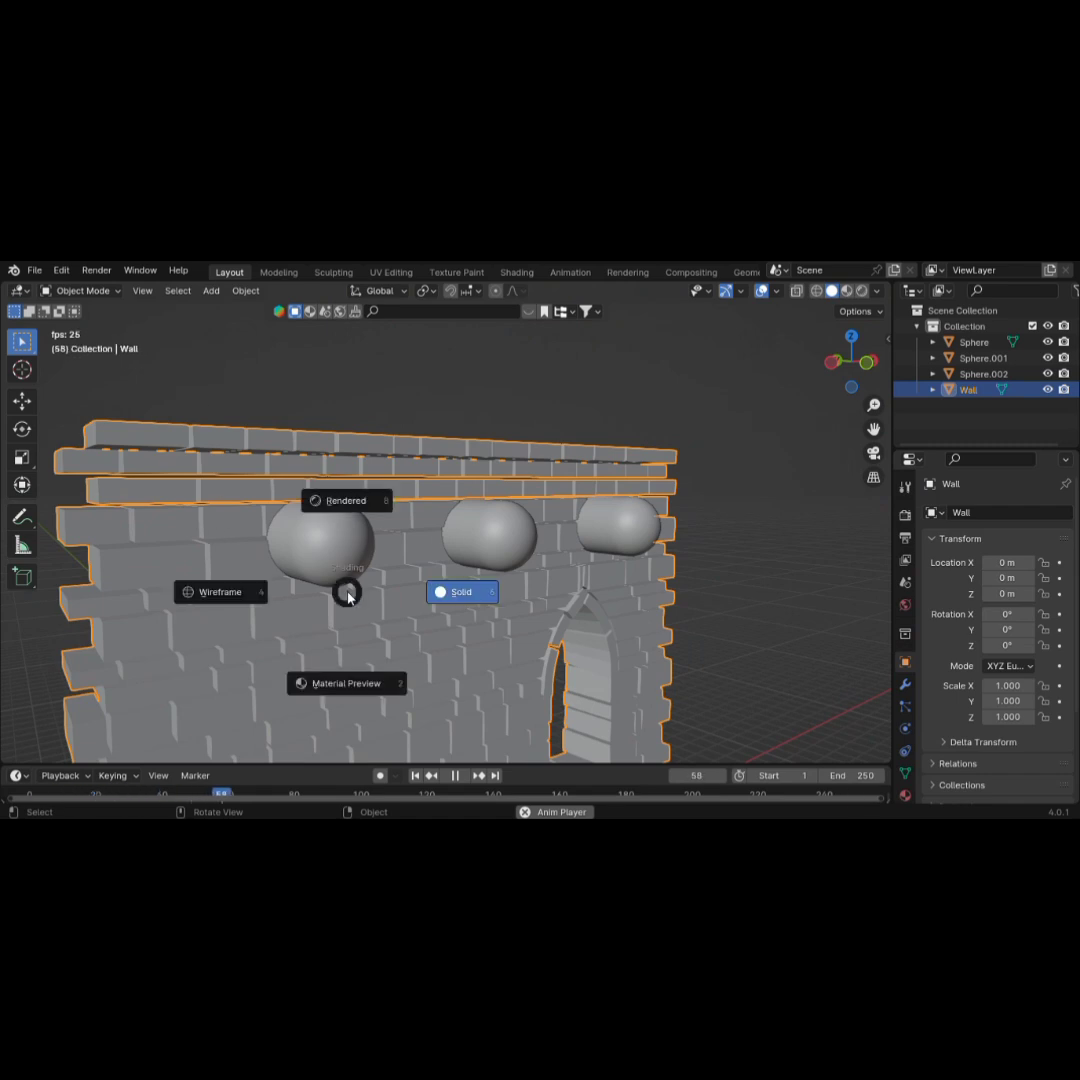
left_click(342, 676)
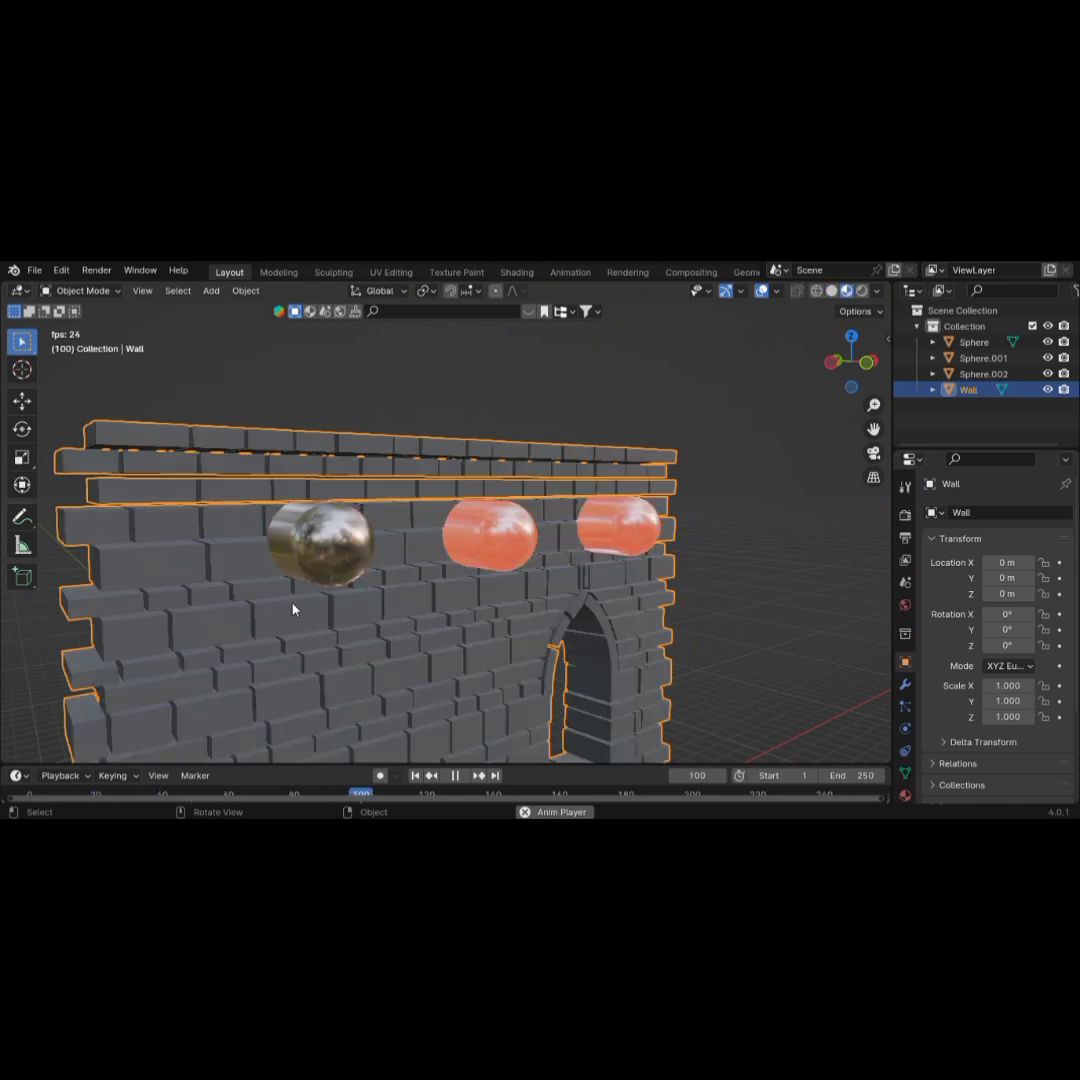
scroll(293, 609, "down", 6)
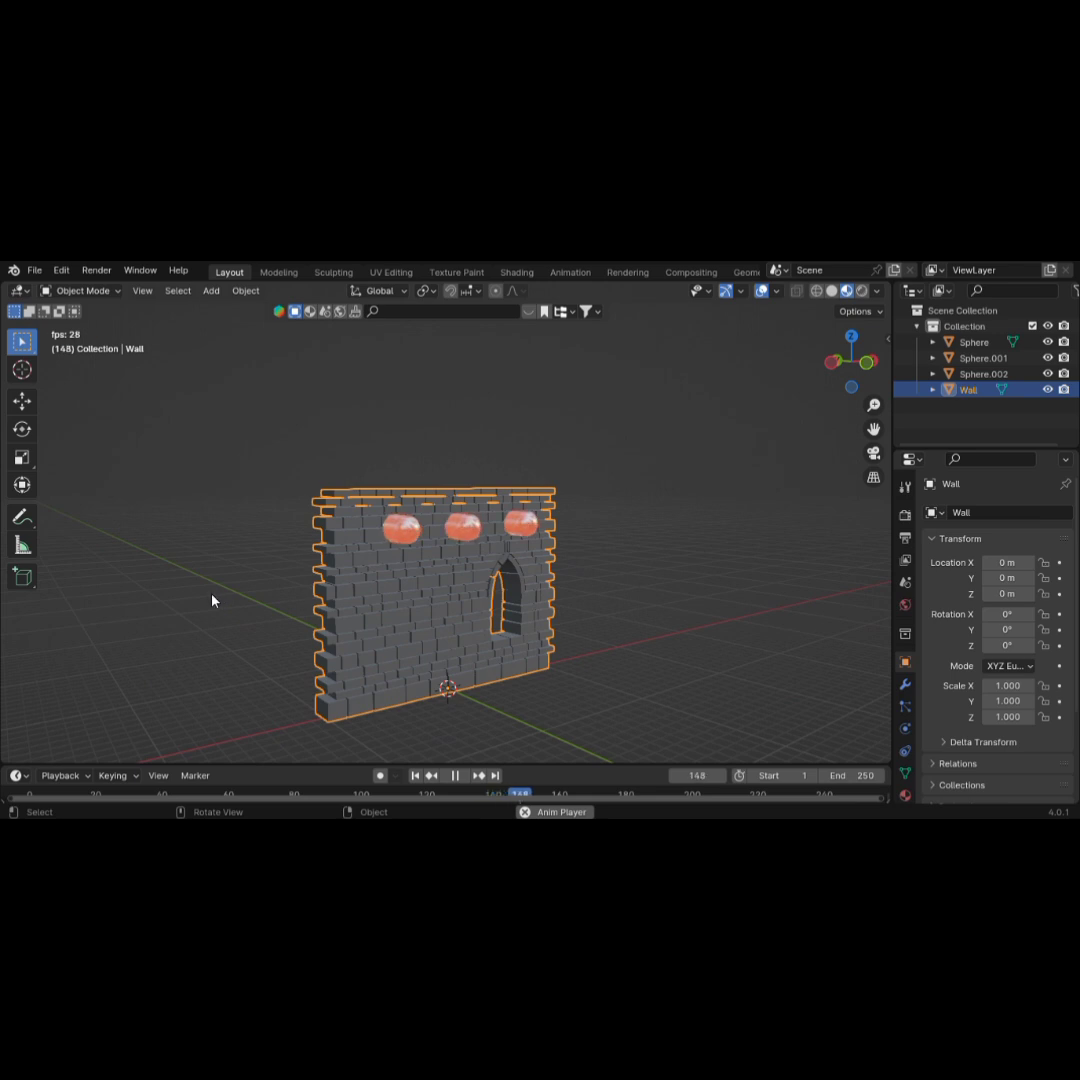
left_click(213, 600)
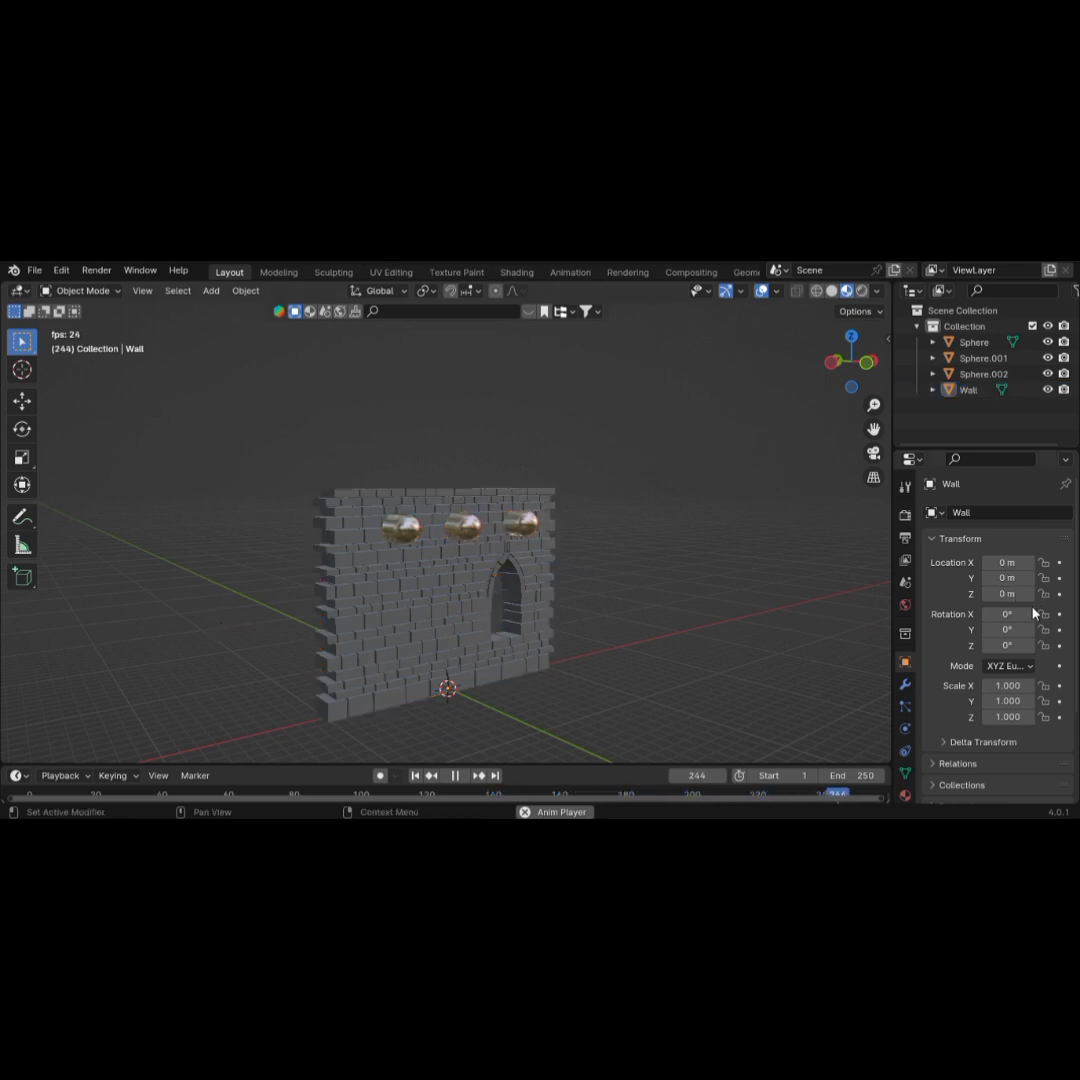
- Examine the three lamps' blinking against the dark wall at near and far distances while the animation plays
scroll(547, 620, "up", 5)
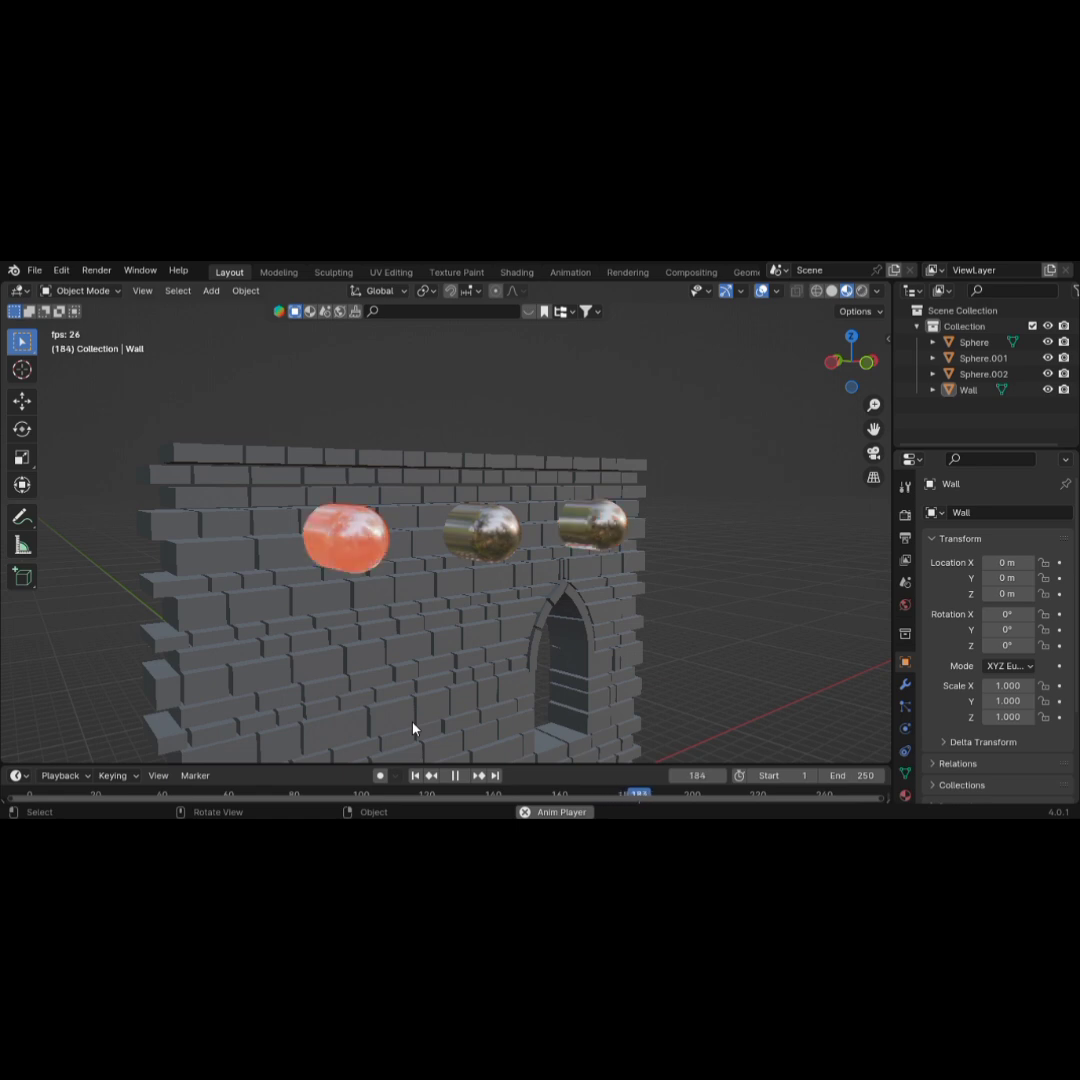
scroll(505, 632, "down", 5)
scroll(505, 632, "down", 4)
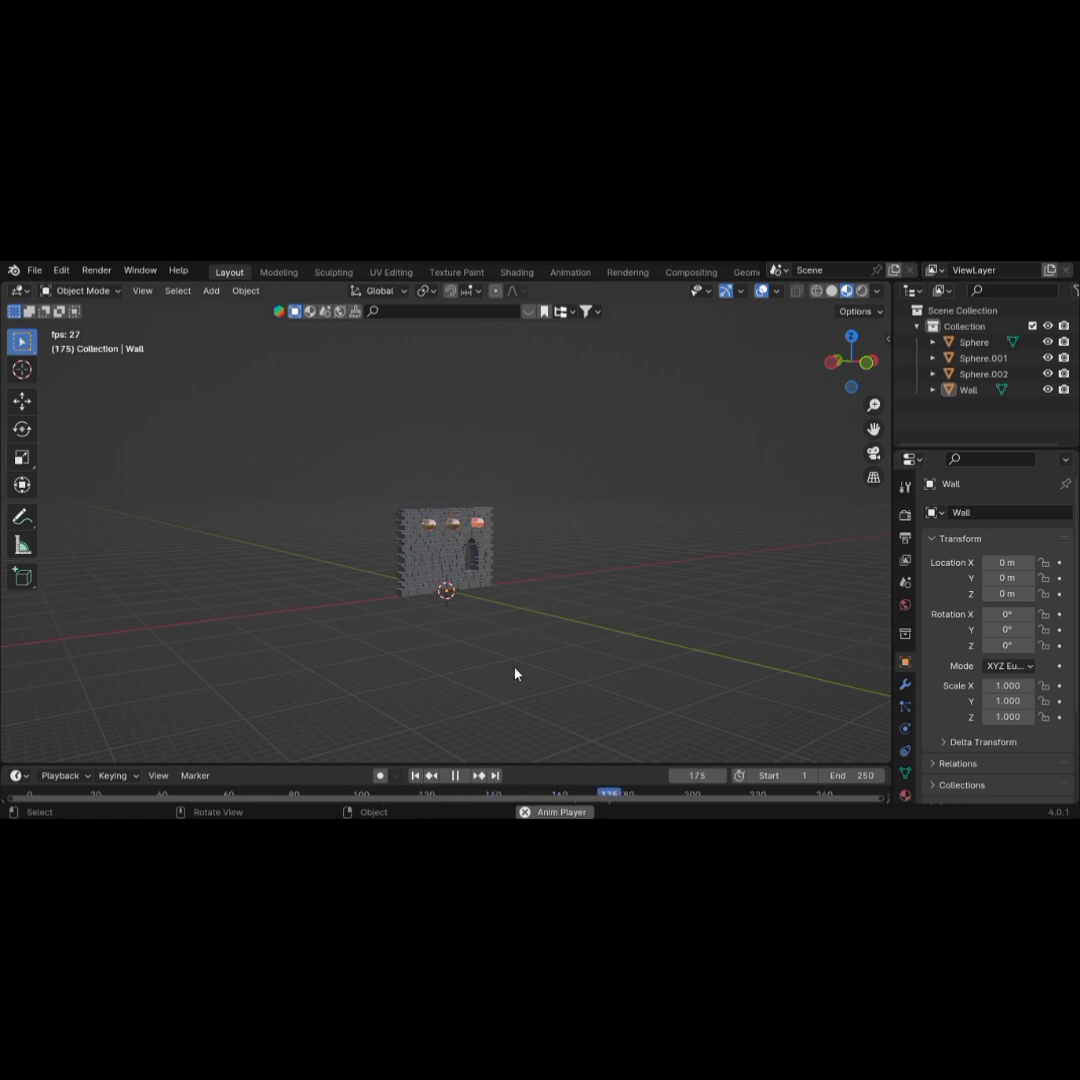
scroll(420, 558, "up", 6)
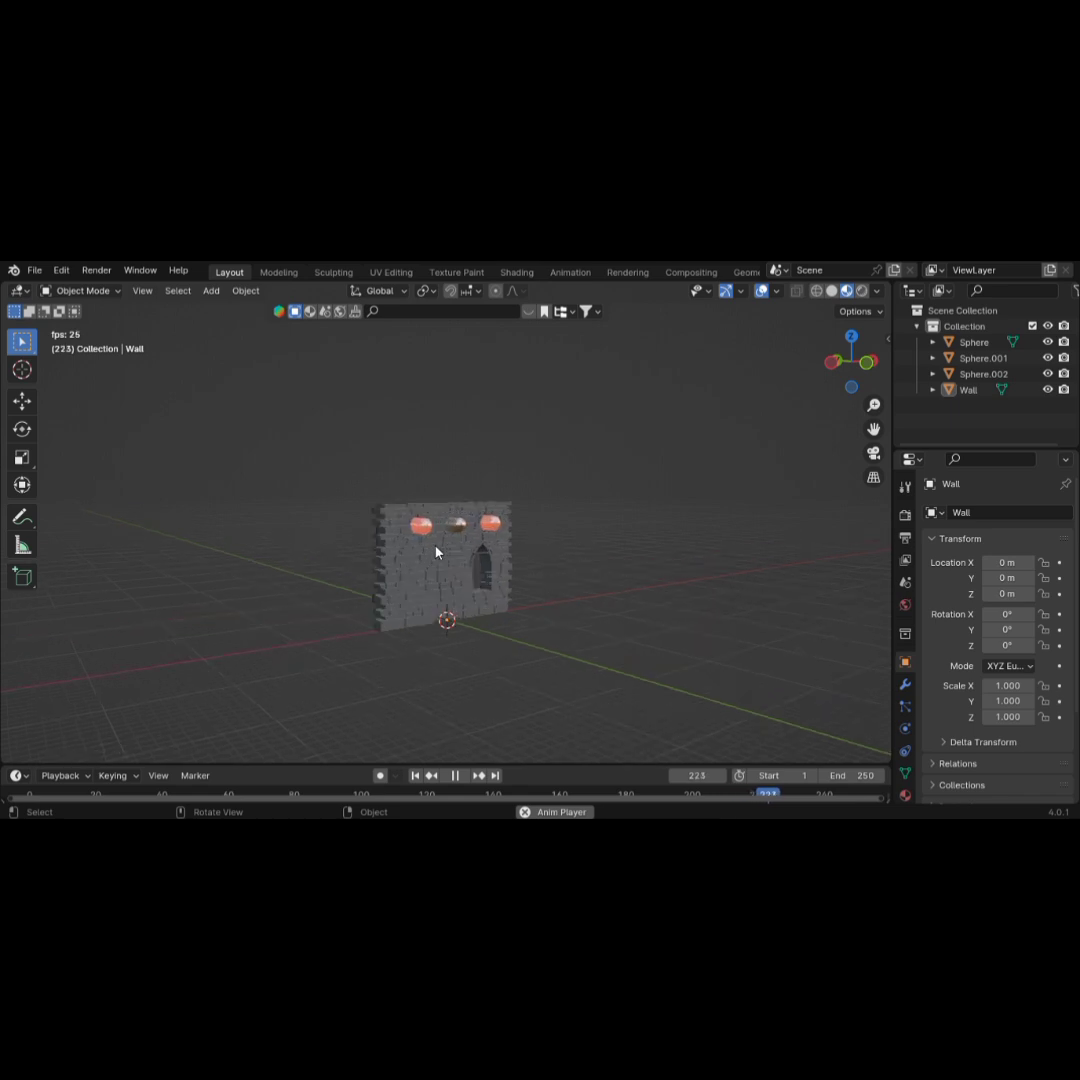
scroll(434, 559, "down", 3)
scroll(433, 560, "up", 1)
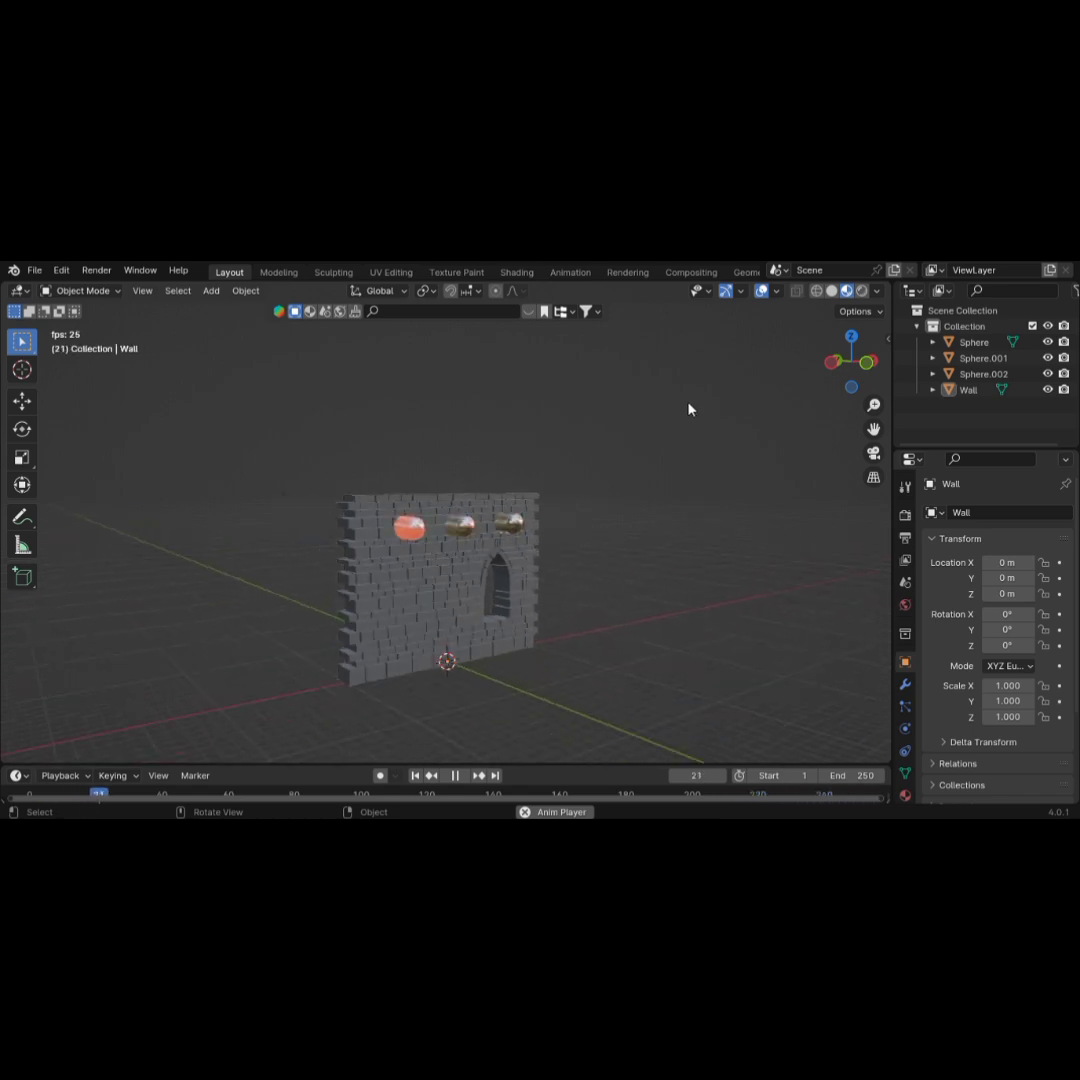